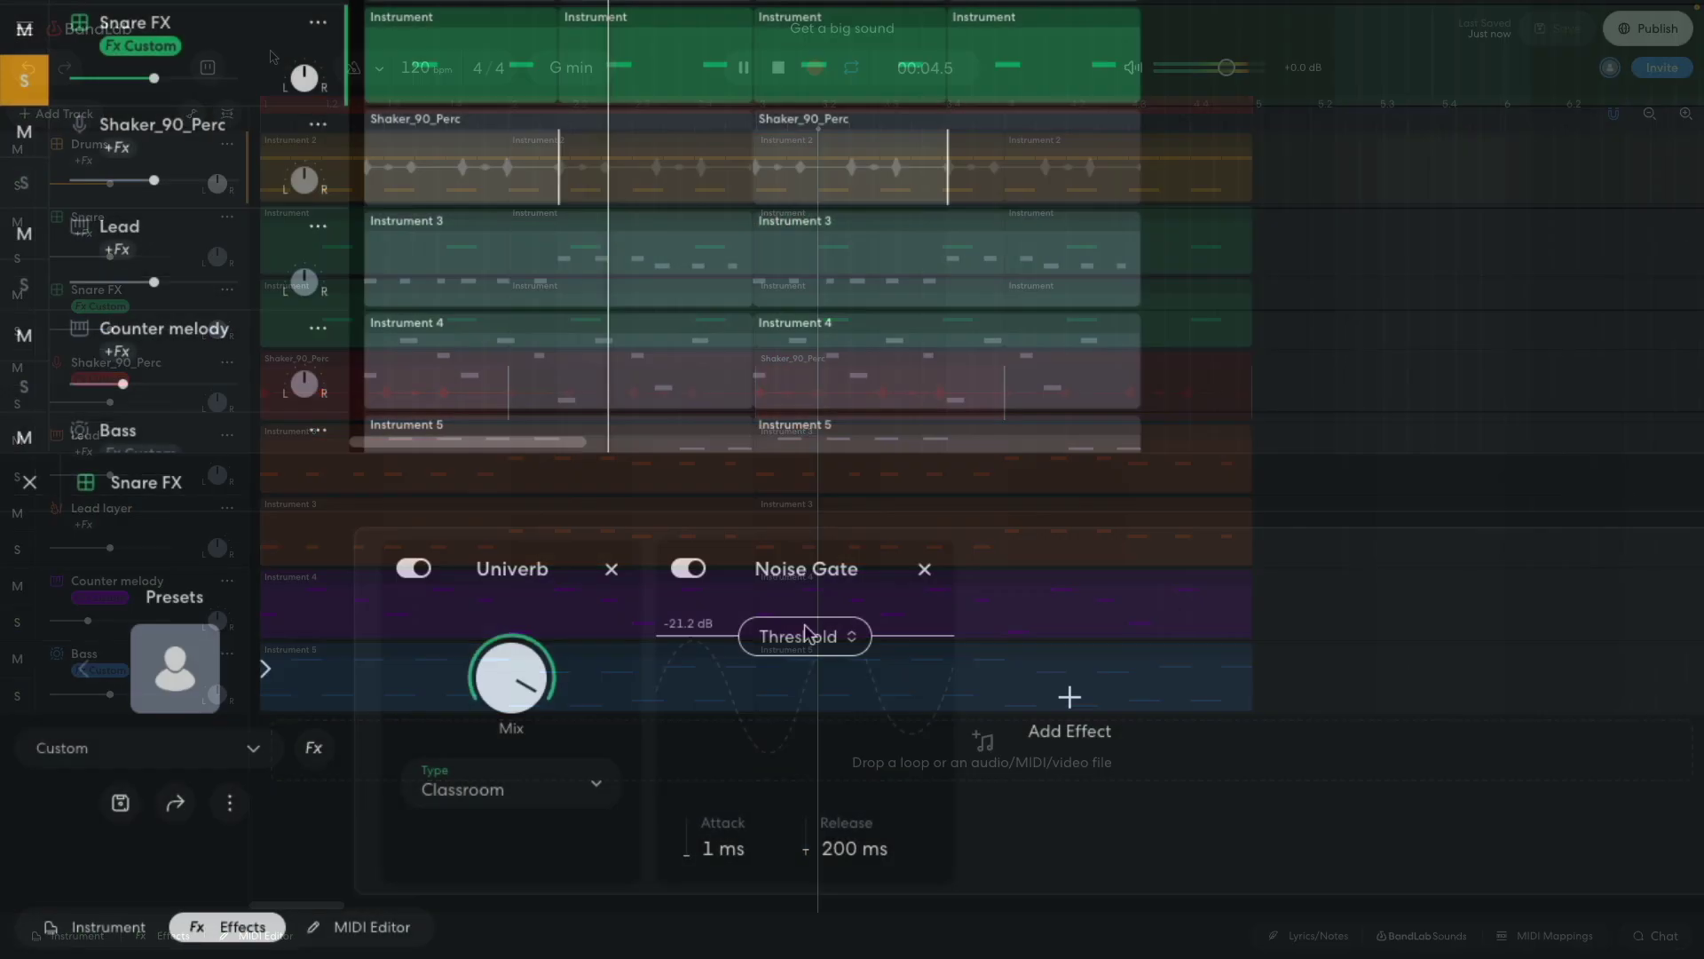
- Leave the intro preview and return to the 'Get a big sound' arrangement, Drums through Bass
{"action": "left_click_drag", "start_coordinate": [804, 632], "coordinate": [800, 647]}
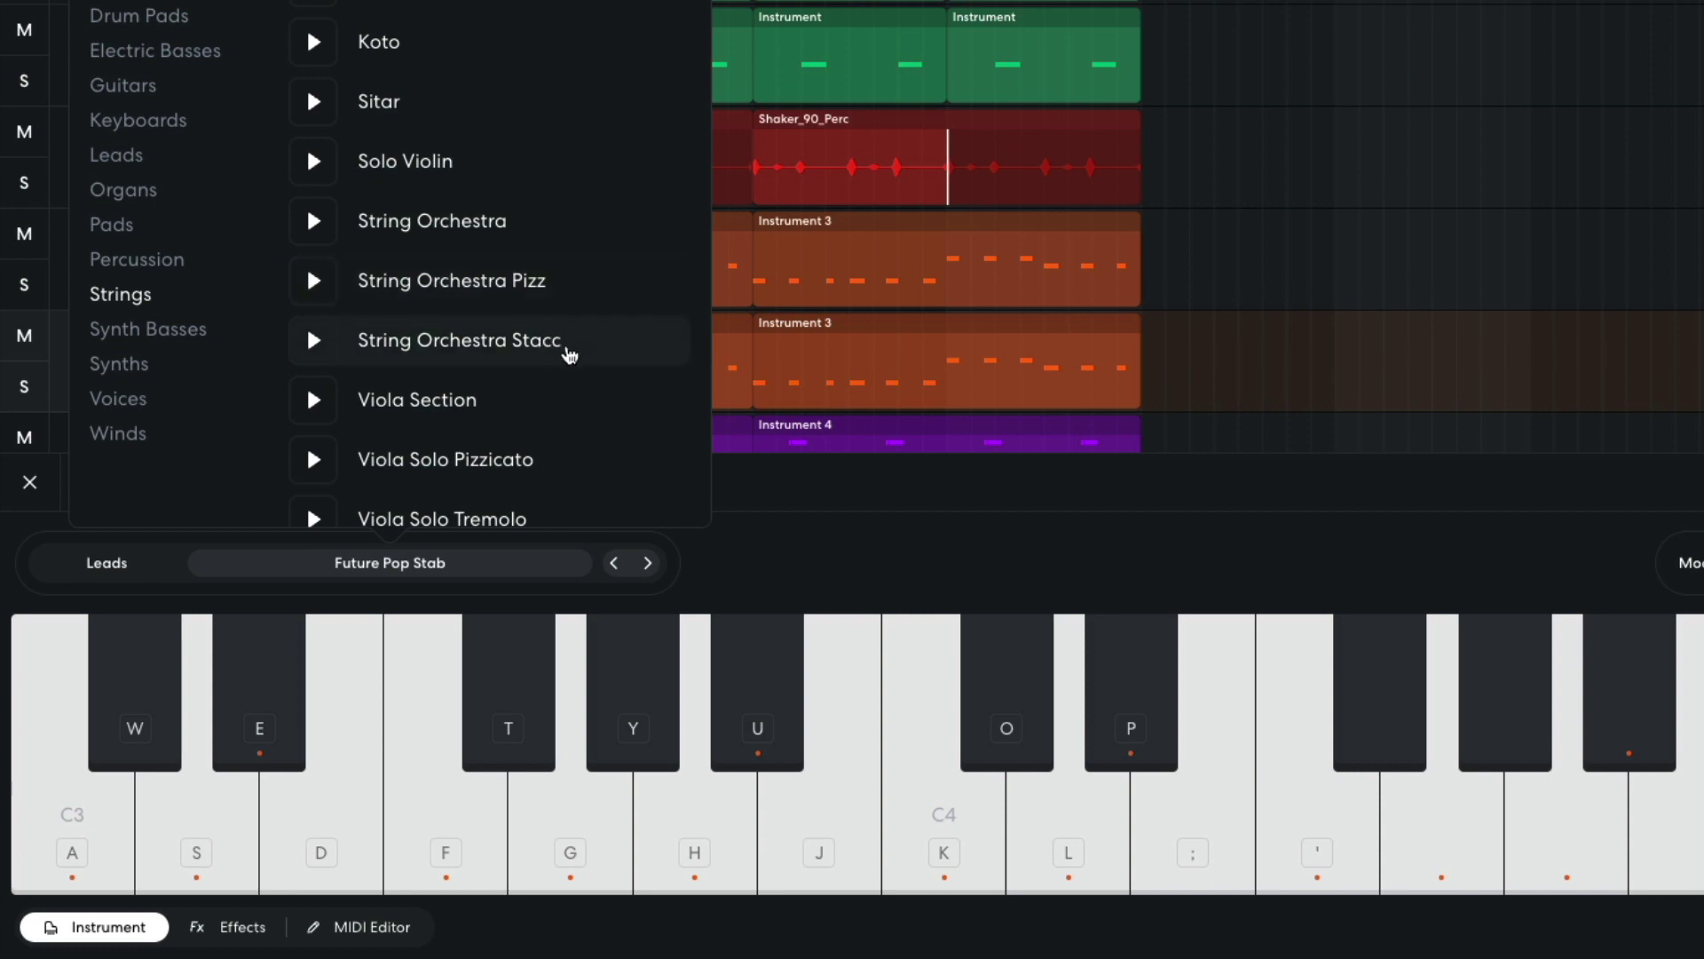
{"action": "left_click", "coordinate": [569, 355]}
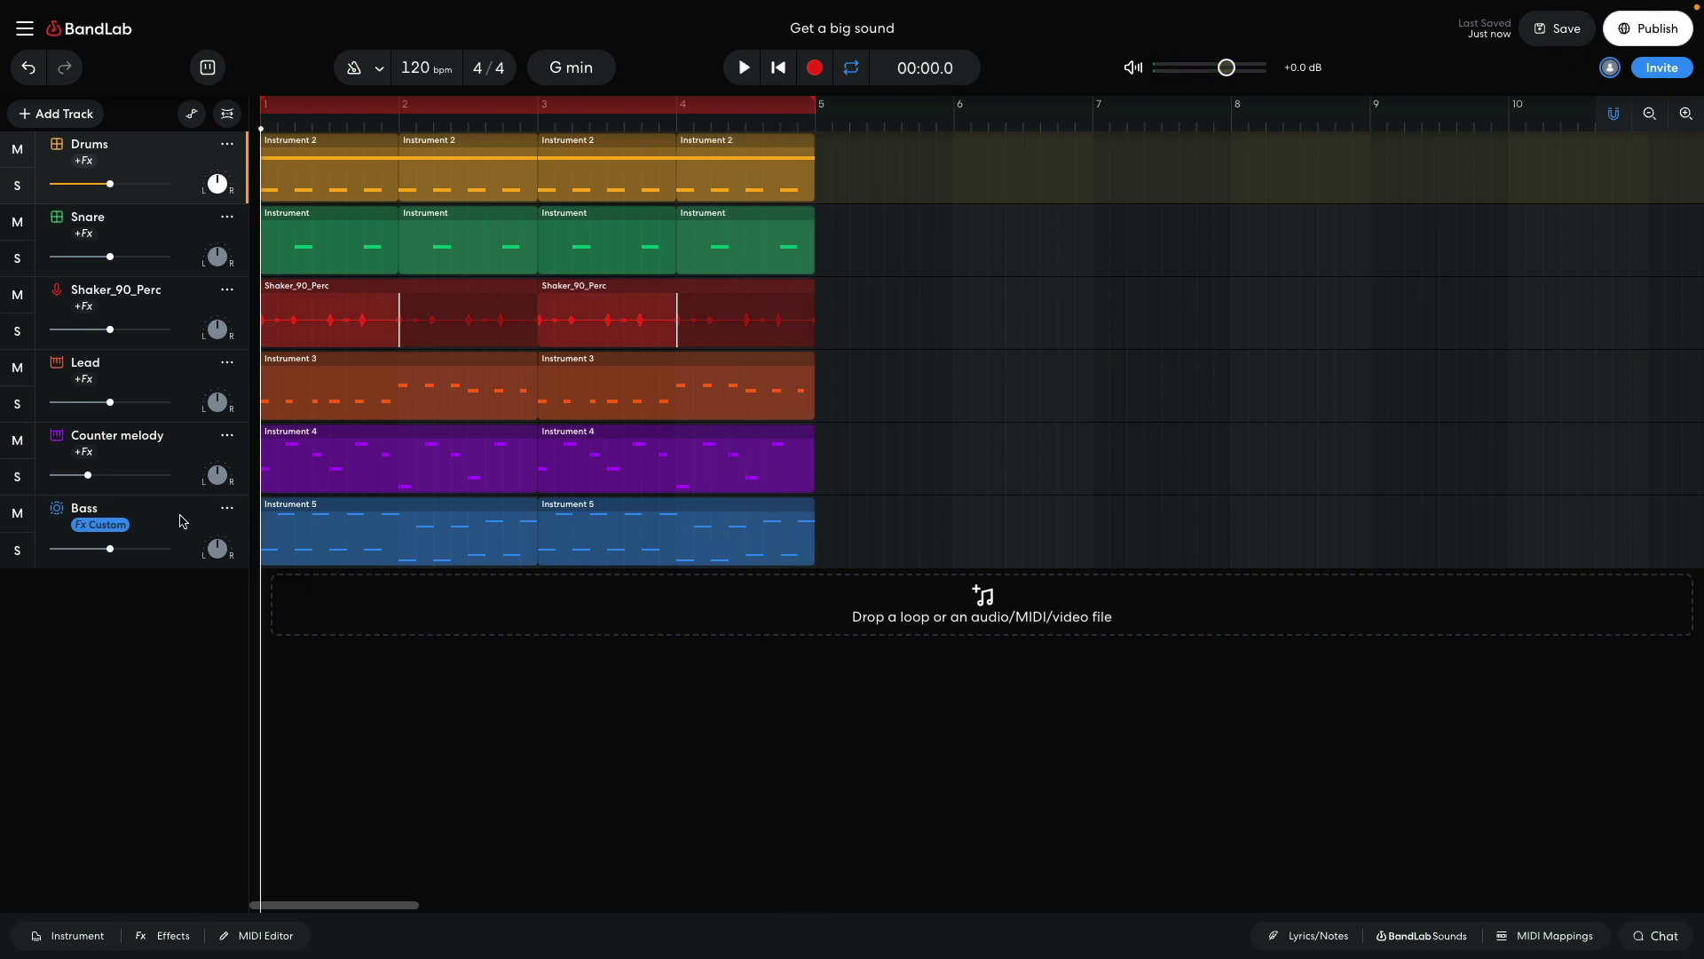
- Duplicate the Snare track
{"action": "key", "text": "Down"}
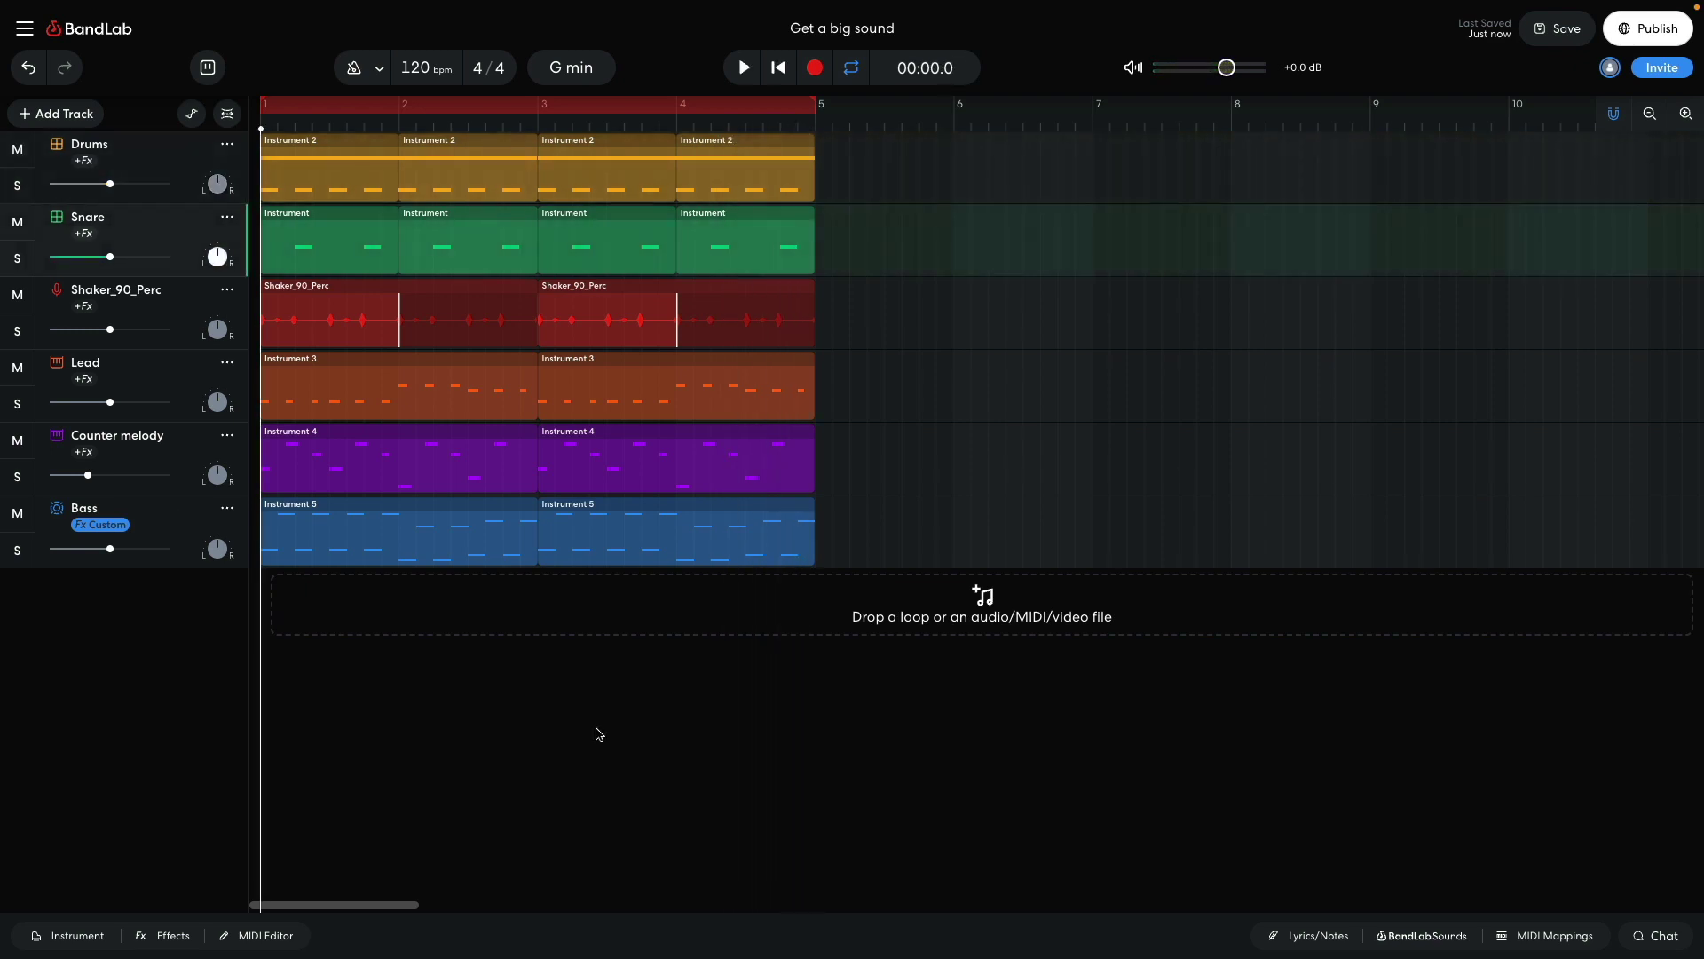
{"action": "right_click", "coordinate": [191, 238]}
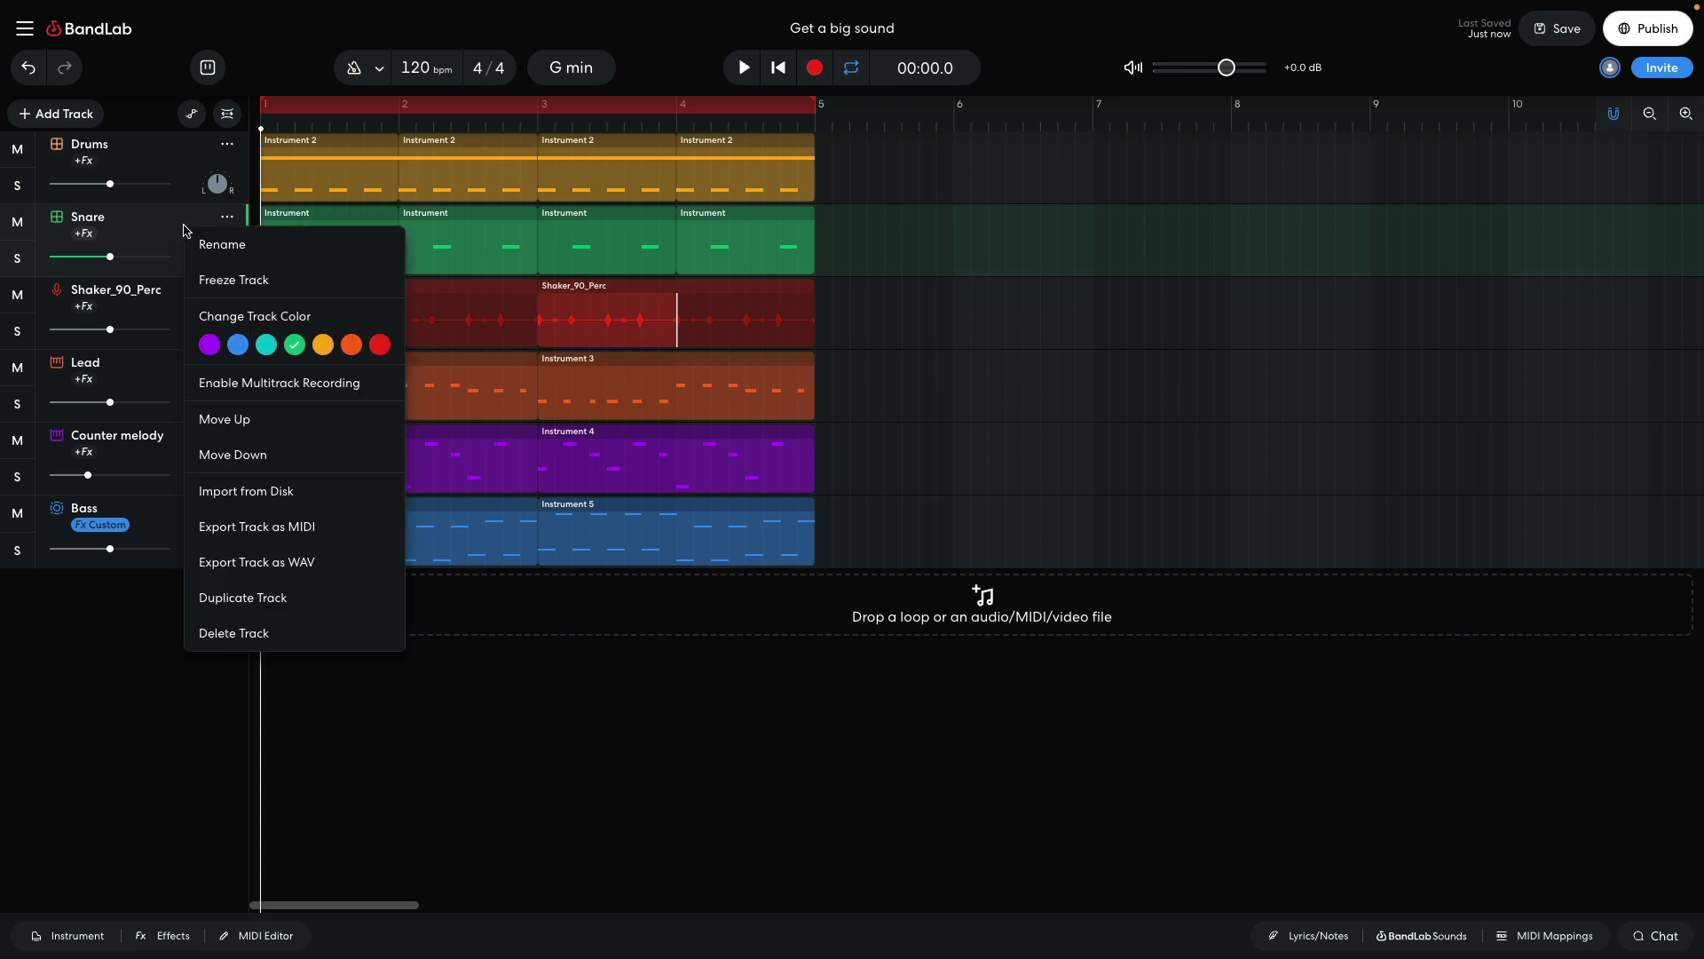
{"action": "left_click", "coordinate": [242, 598]}
- Give Snare Copy a Univerb reverb of type Classroom with mix at 100%
{"action": "left_click", "coordinate": [191, 305]}
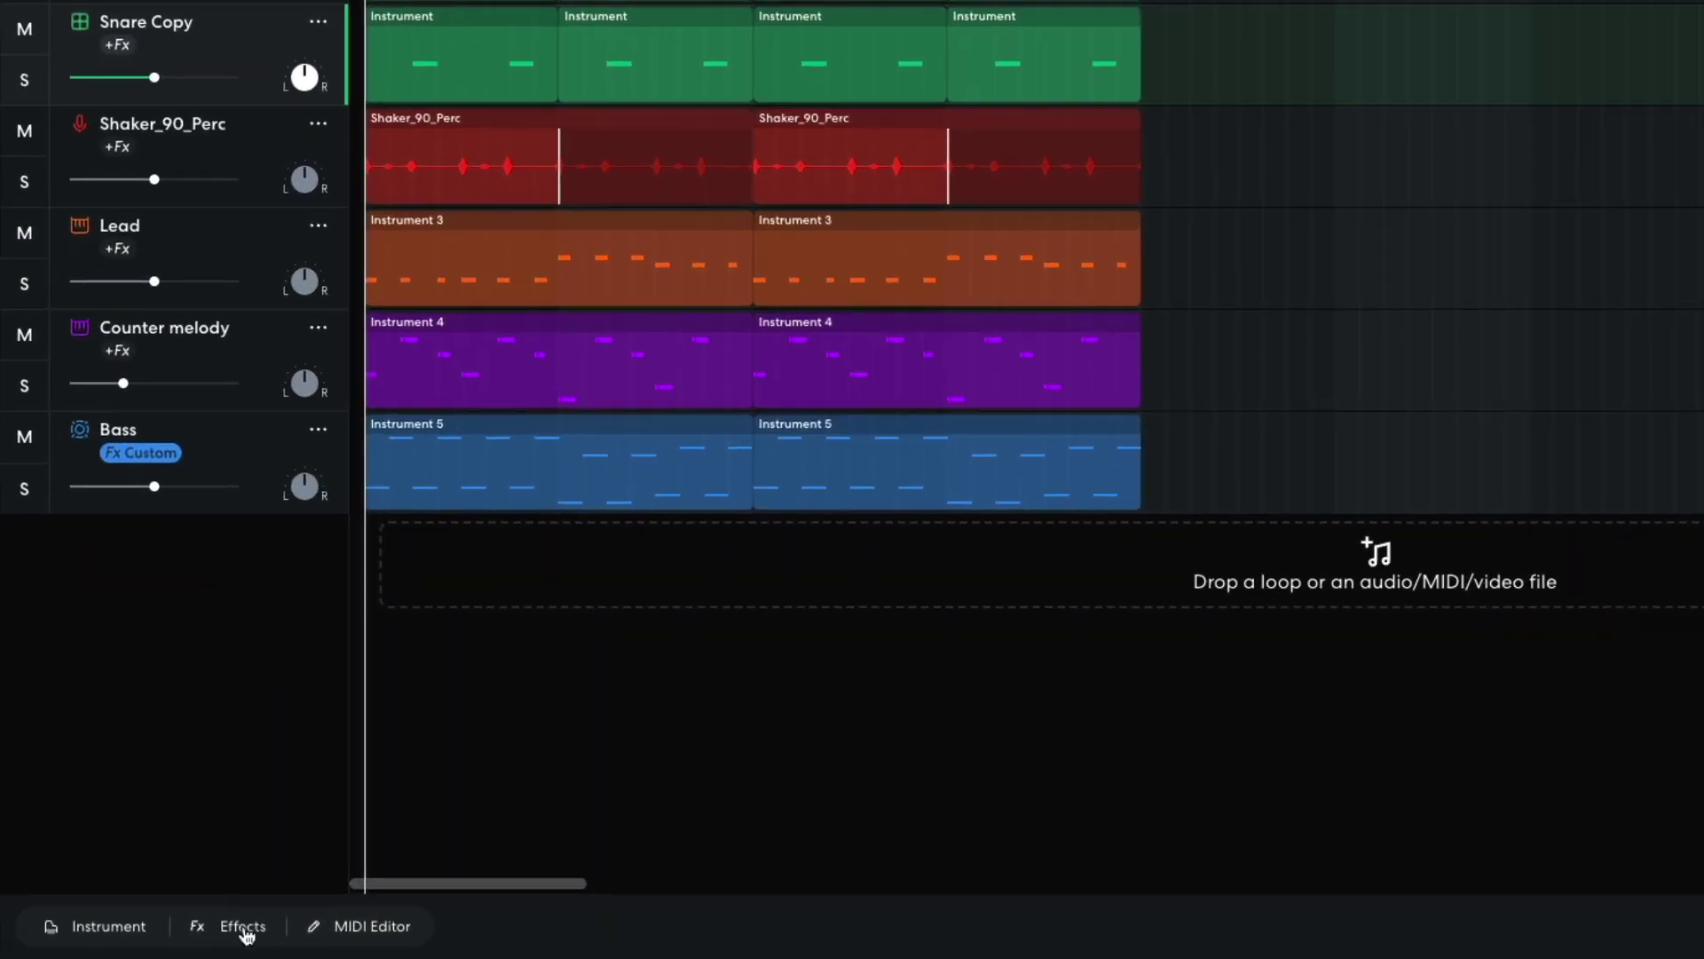
{"action": "left_click", "coordinate": [165, 936]}
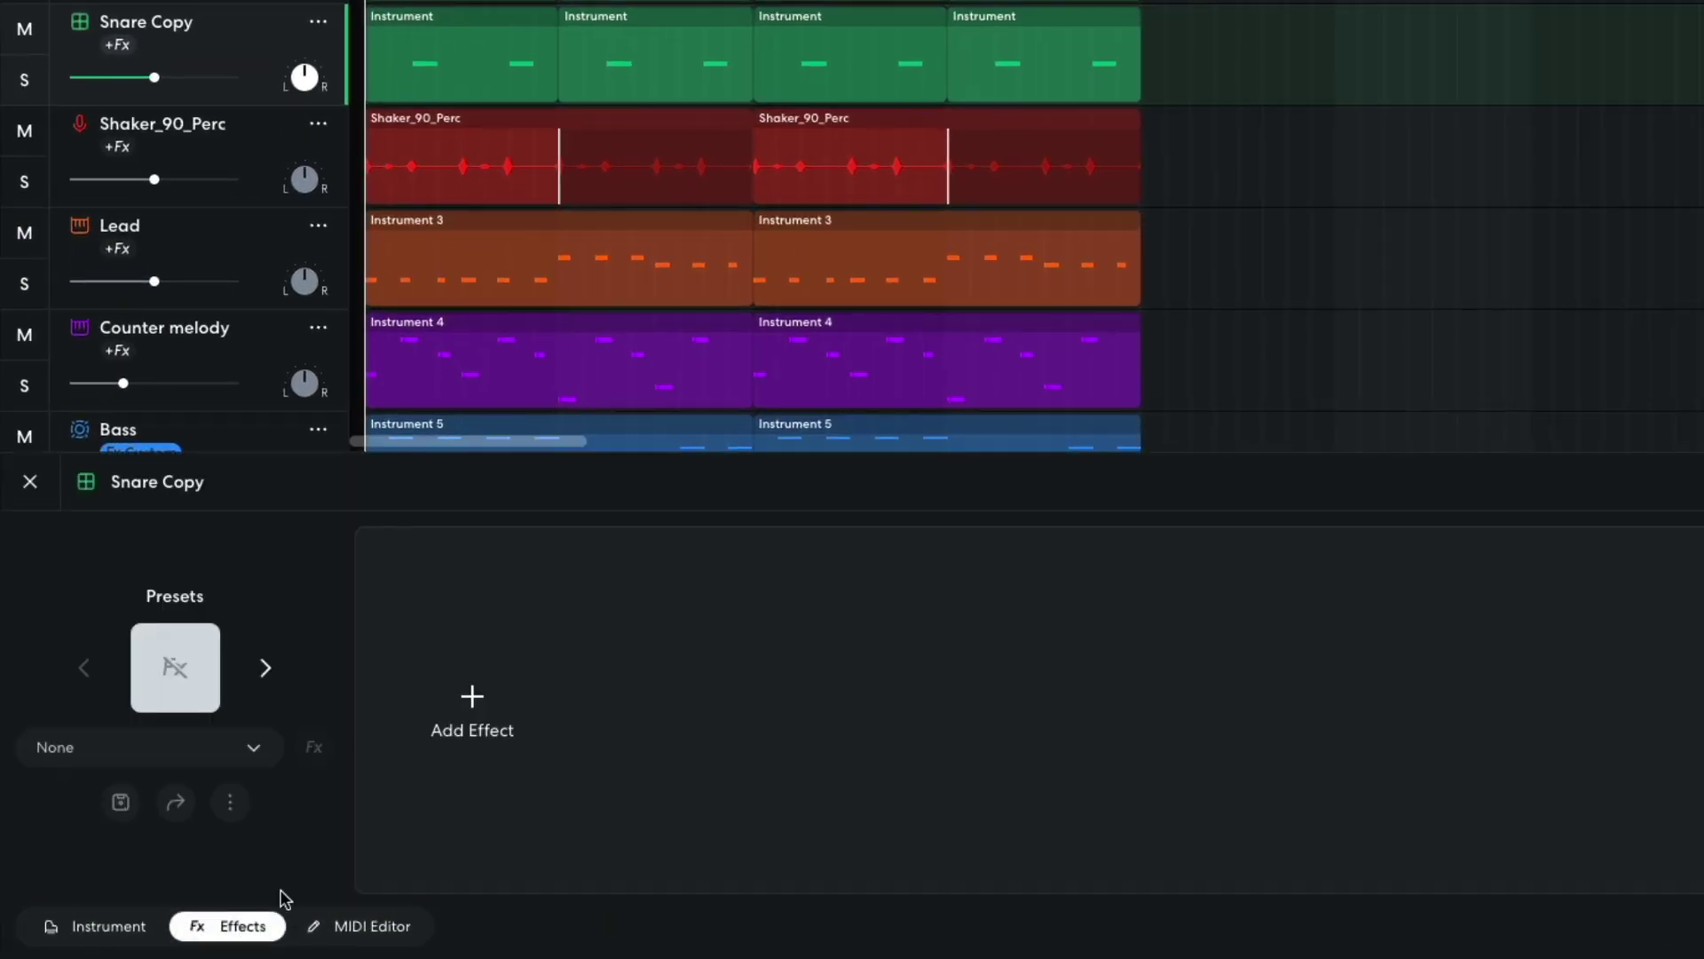
{"action": "left_click", "coordinate": [469, 706]}
{"action": "left_click", "coordinate": [203, 333]}
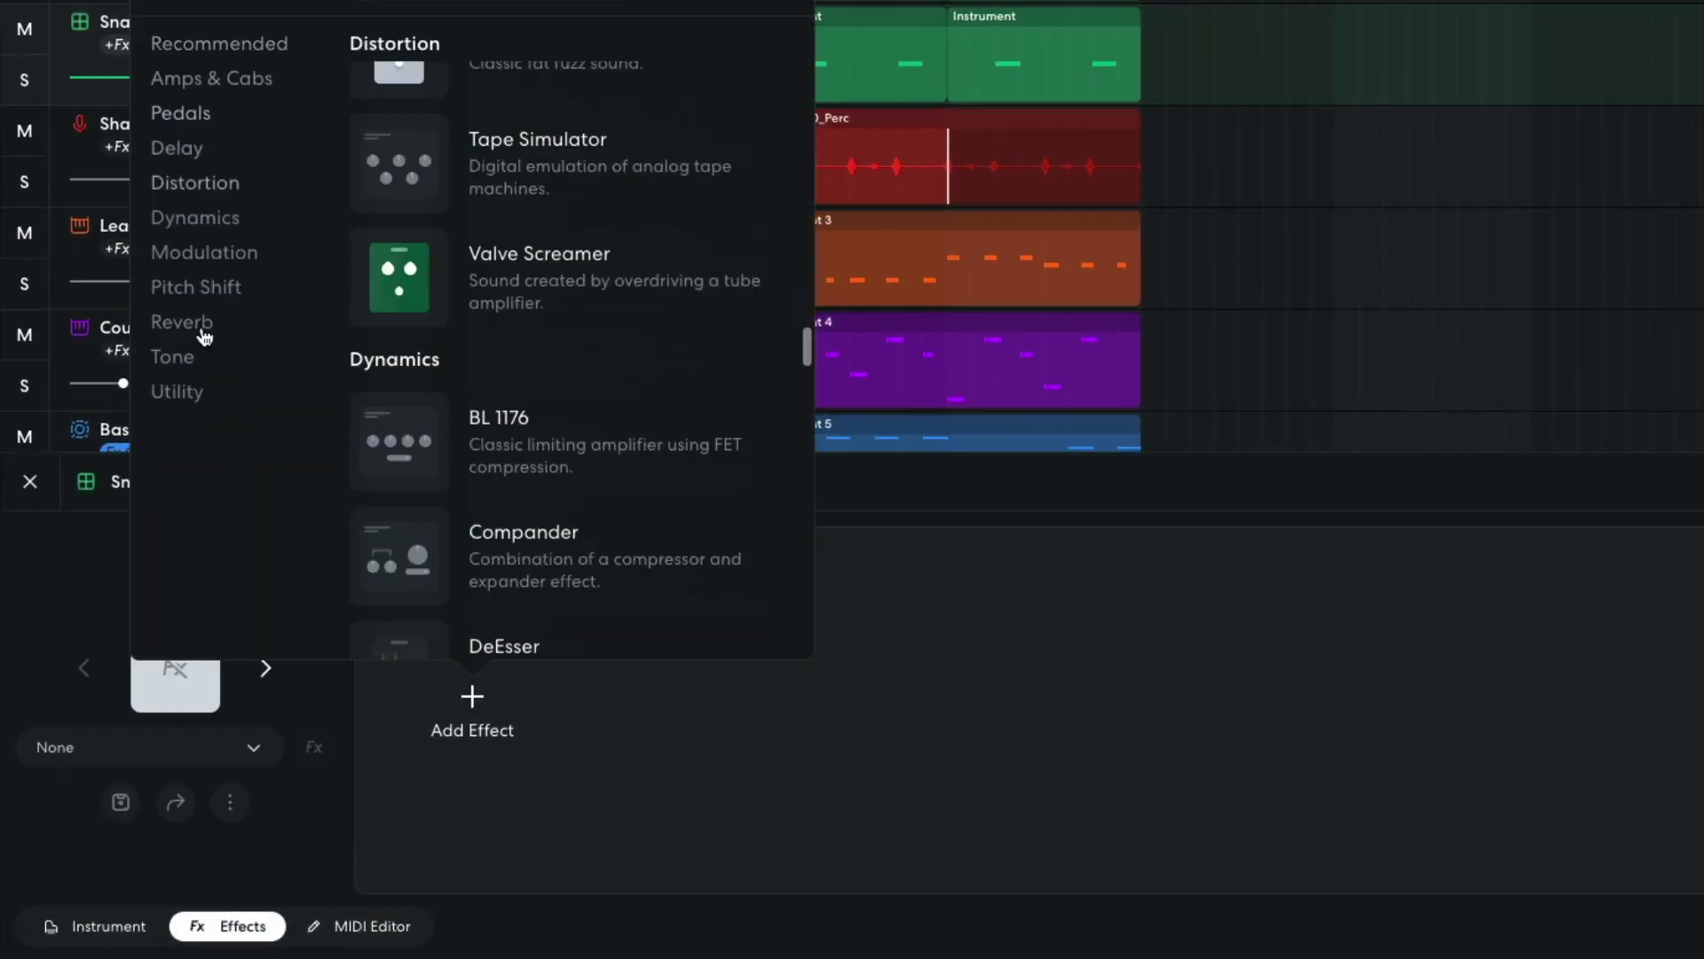
{"action": "left_click", "coordinate": [449, 476]}
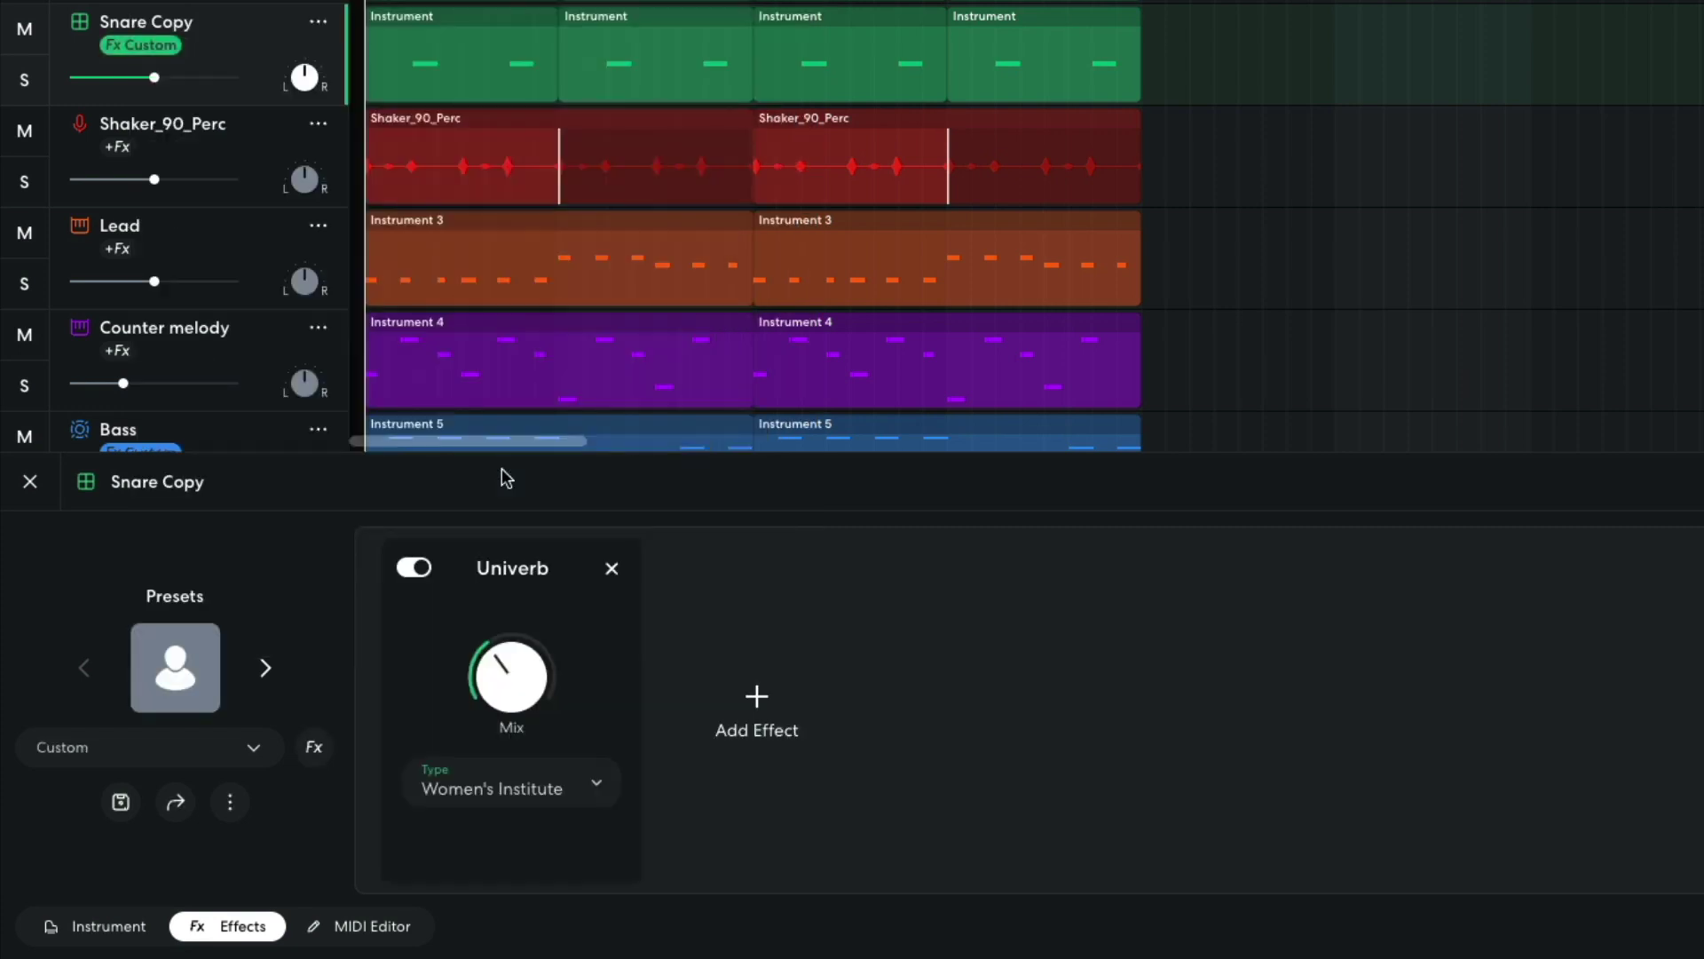
{"action": "left_click", "coordinate": [531, 781]}
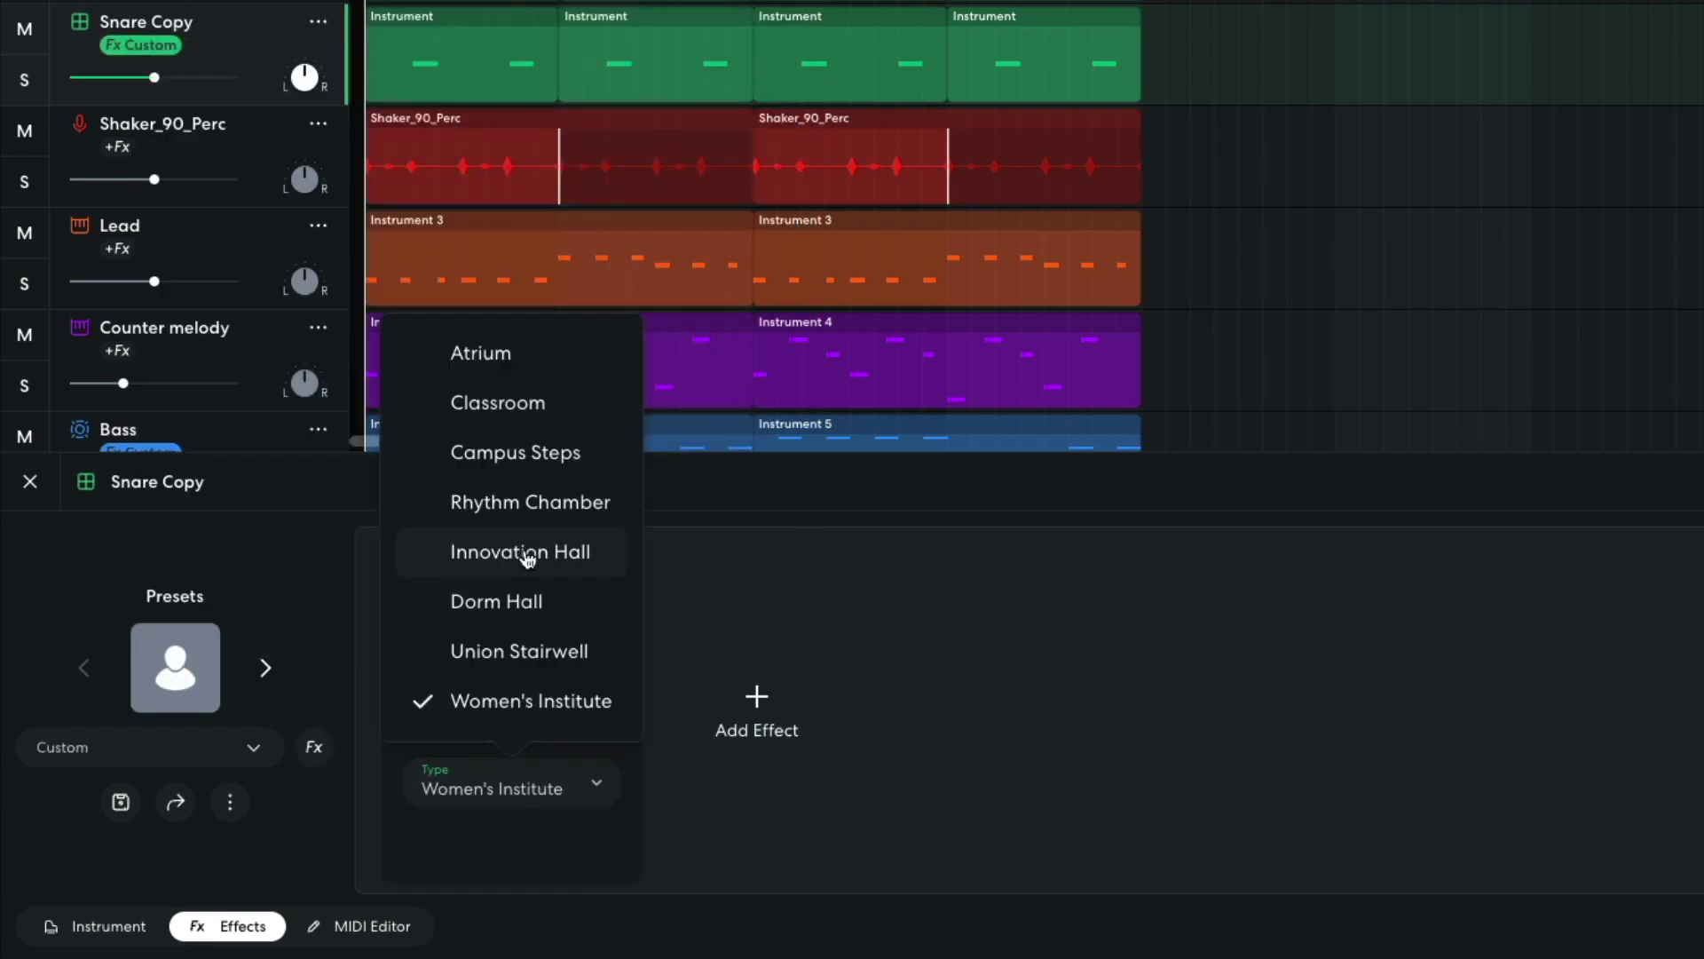
{"action": "left_click", "coordinate": [527, 405]}
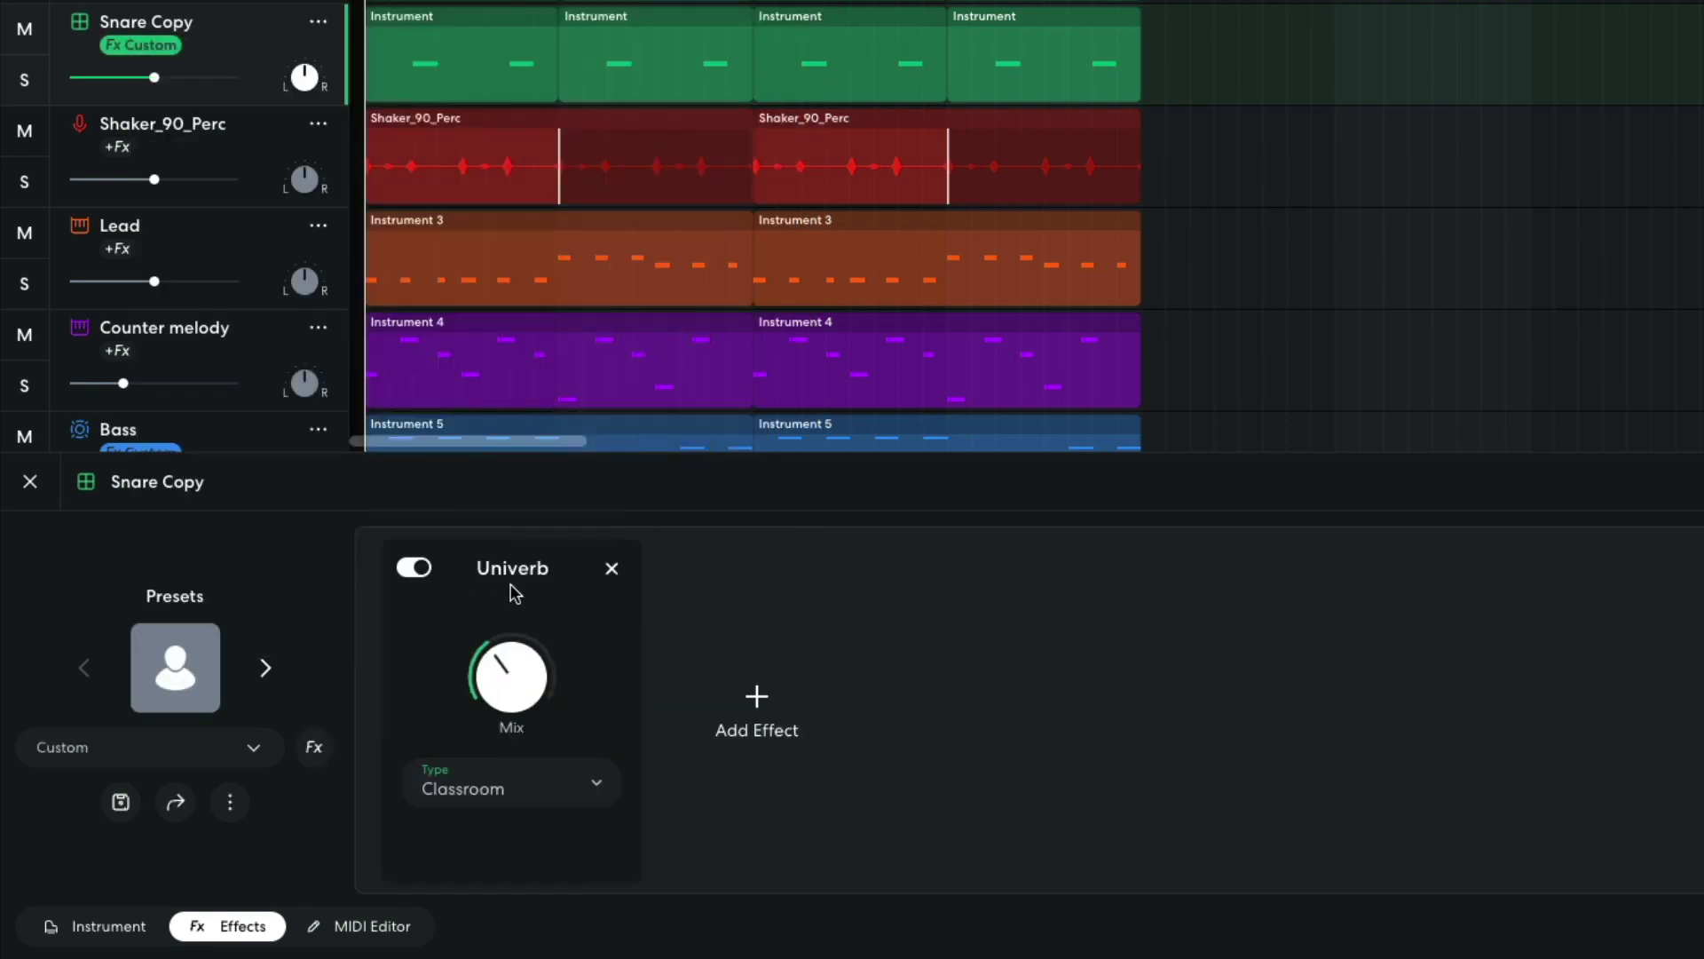
{"action": "left_click_drag", "start_coordinate": [506, 682], "coordinate": [508, 414]}
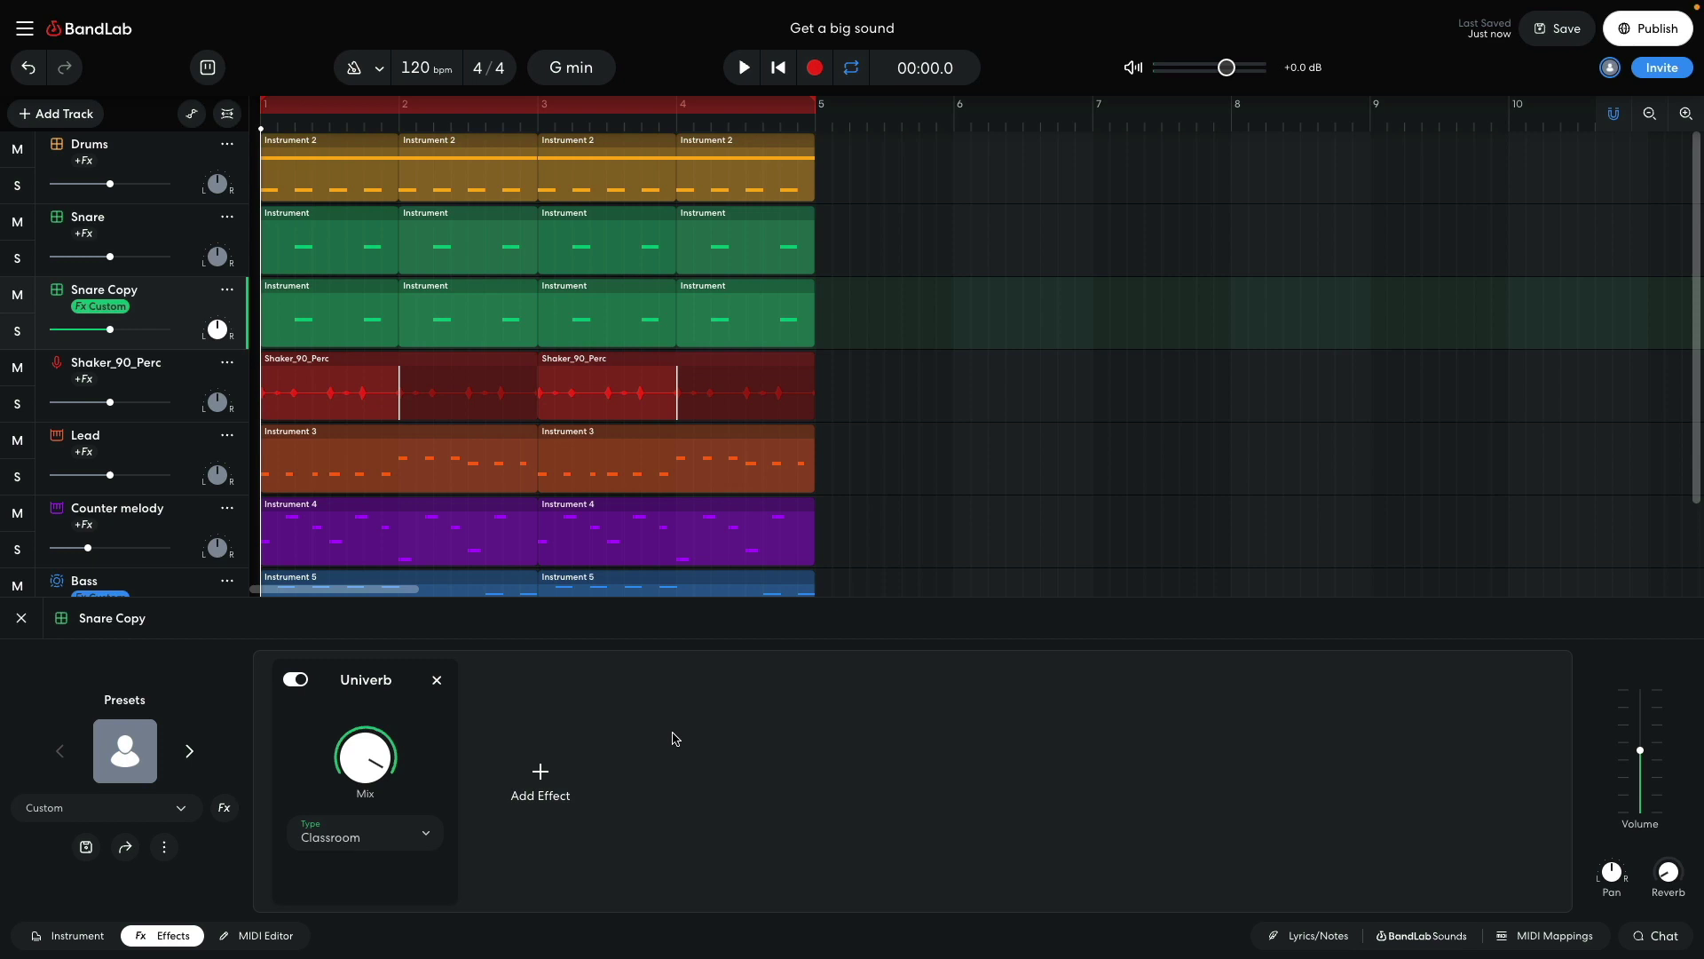
- Play the project and solo Snare Copy to hear its Classroom reverb alone
{"action": "key", "text": "space"}
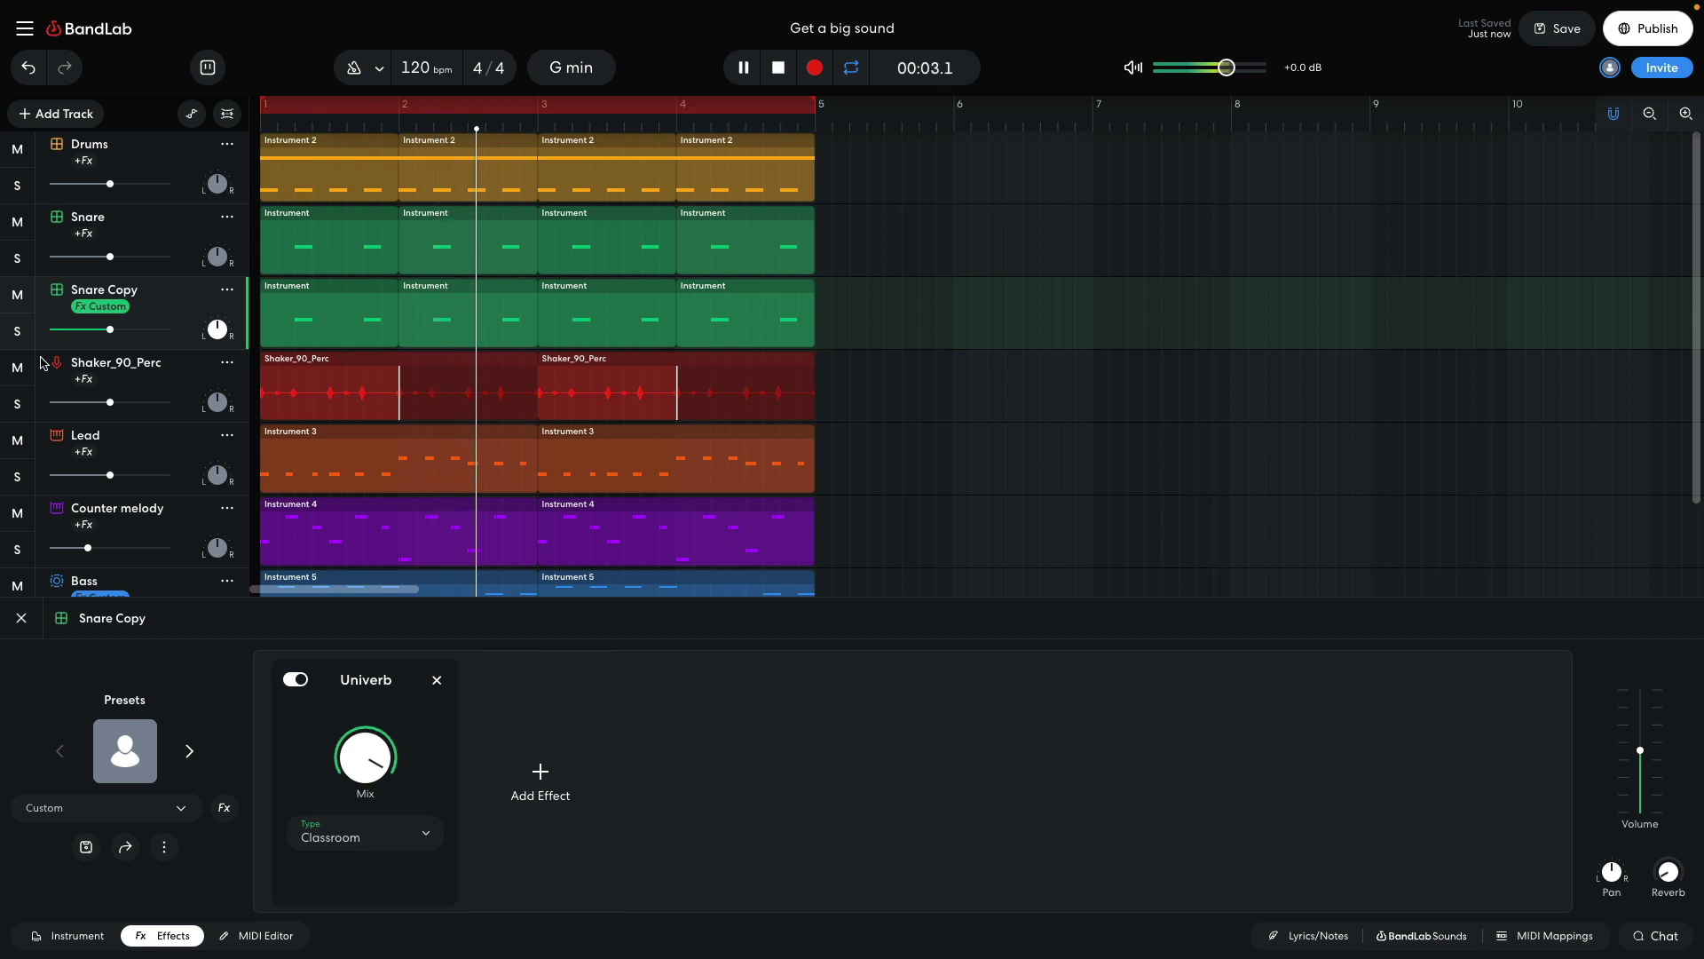
{"action": "left_click", "coordinate": [20, 332]}
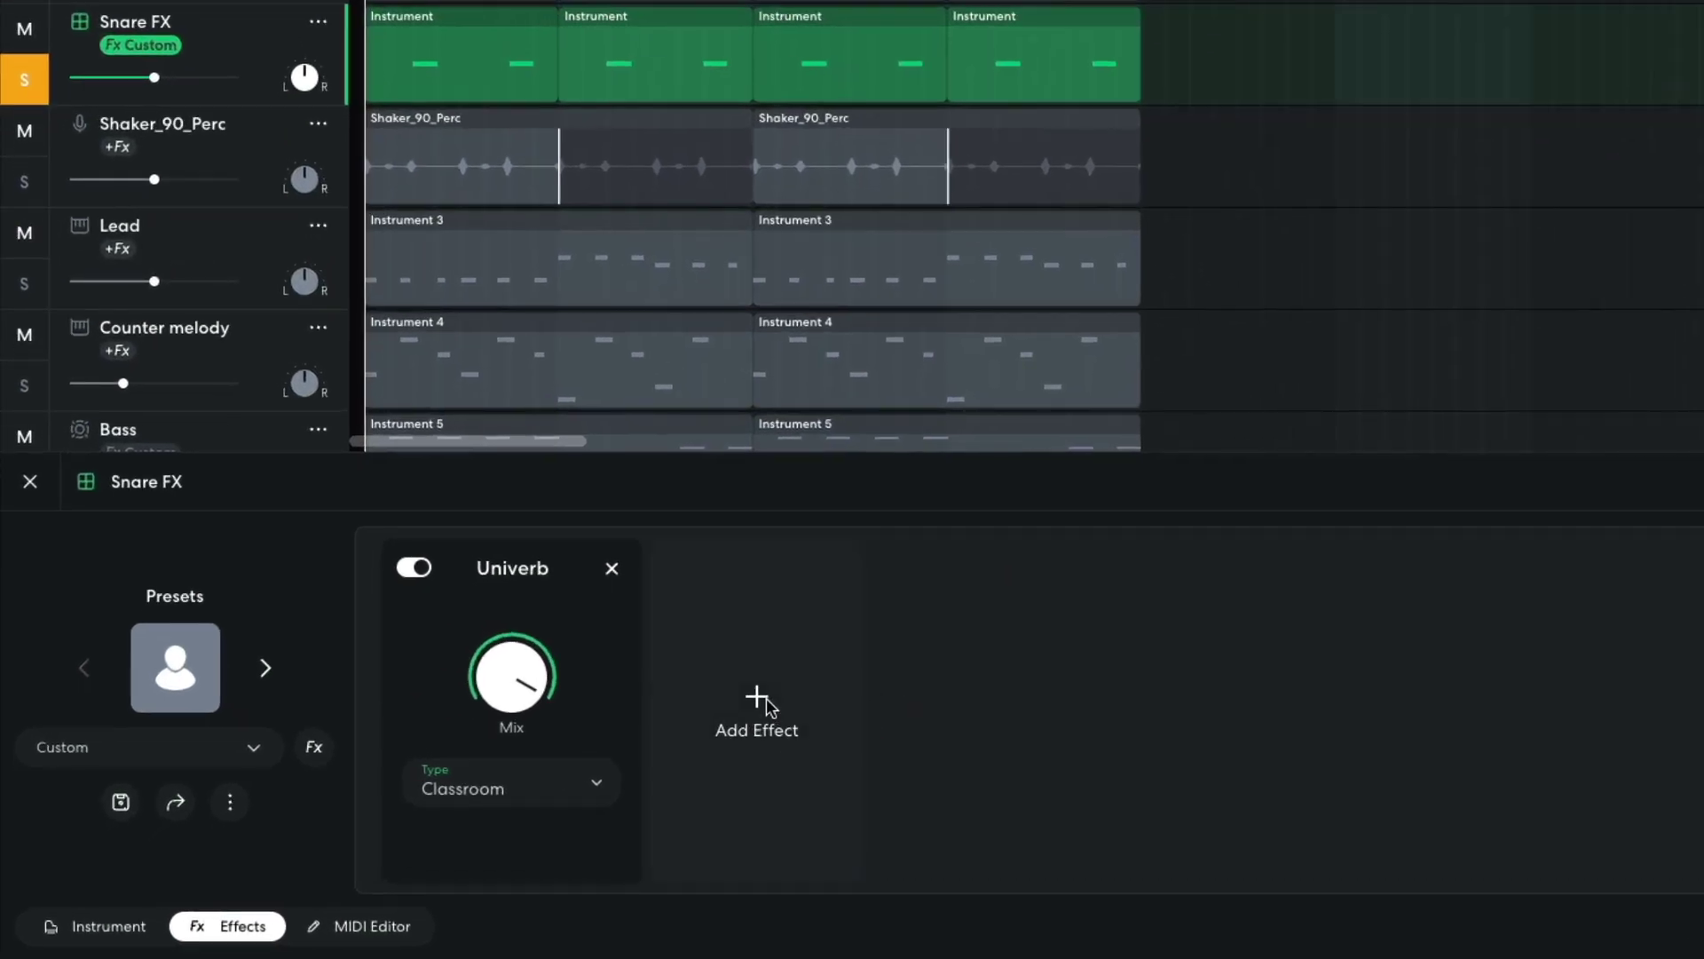
- Add a Noise Gate after the Univerb and set its threshold to about -28 dB
{"action": "left_click", "coordinate": [541, 774]}
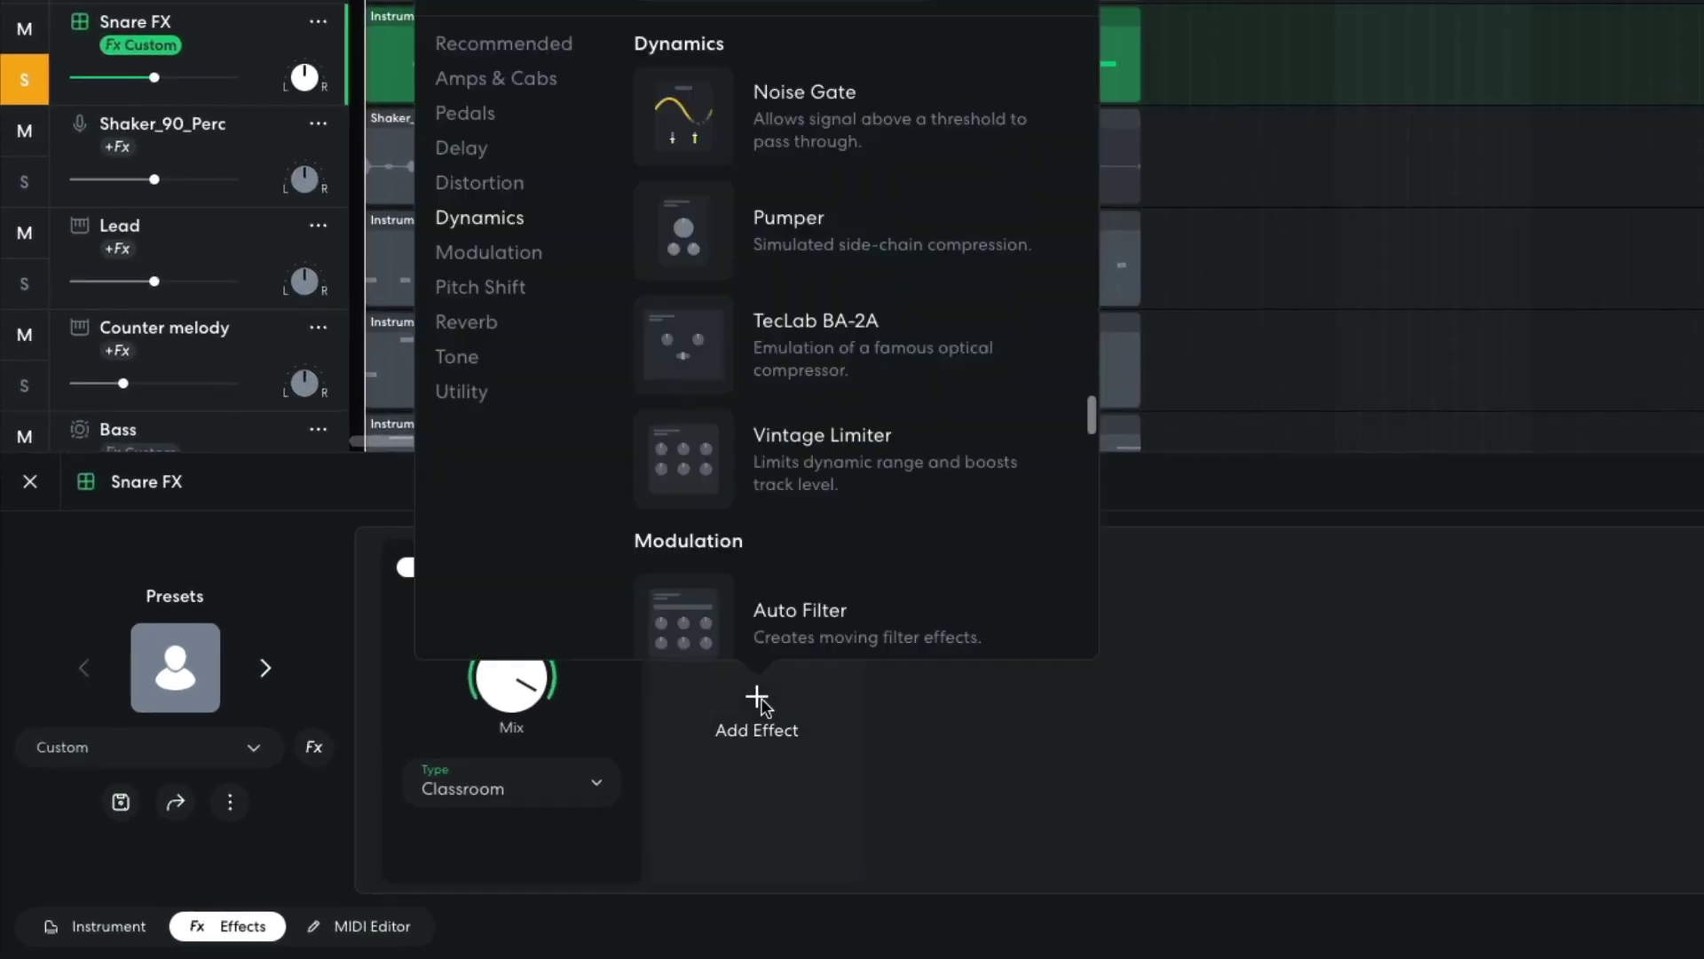
{"action": "left_click", "coordinate": [813, 128]}
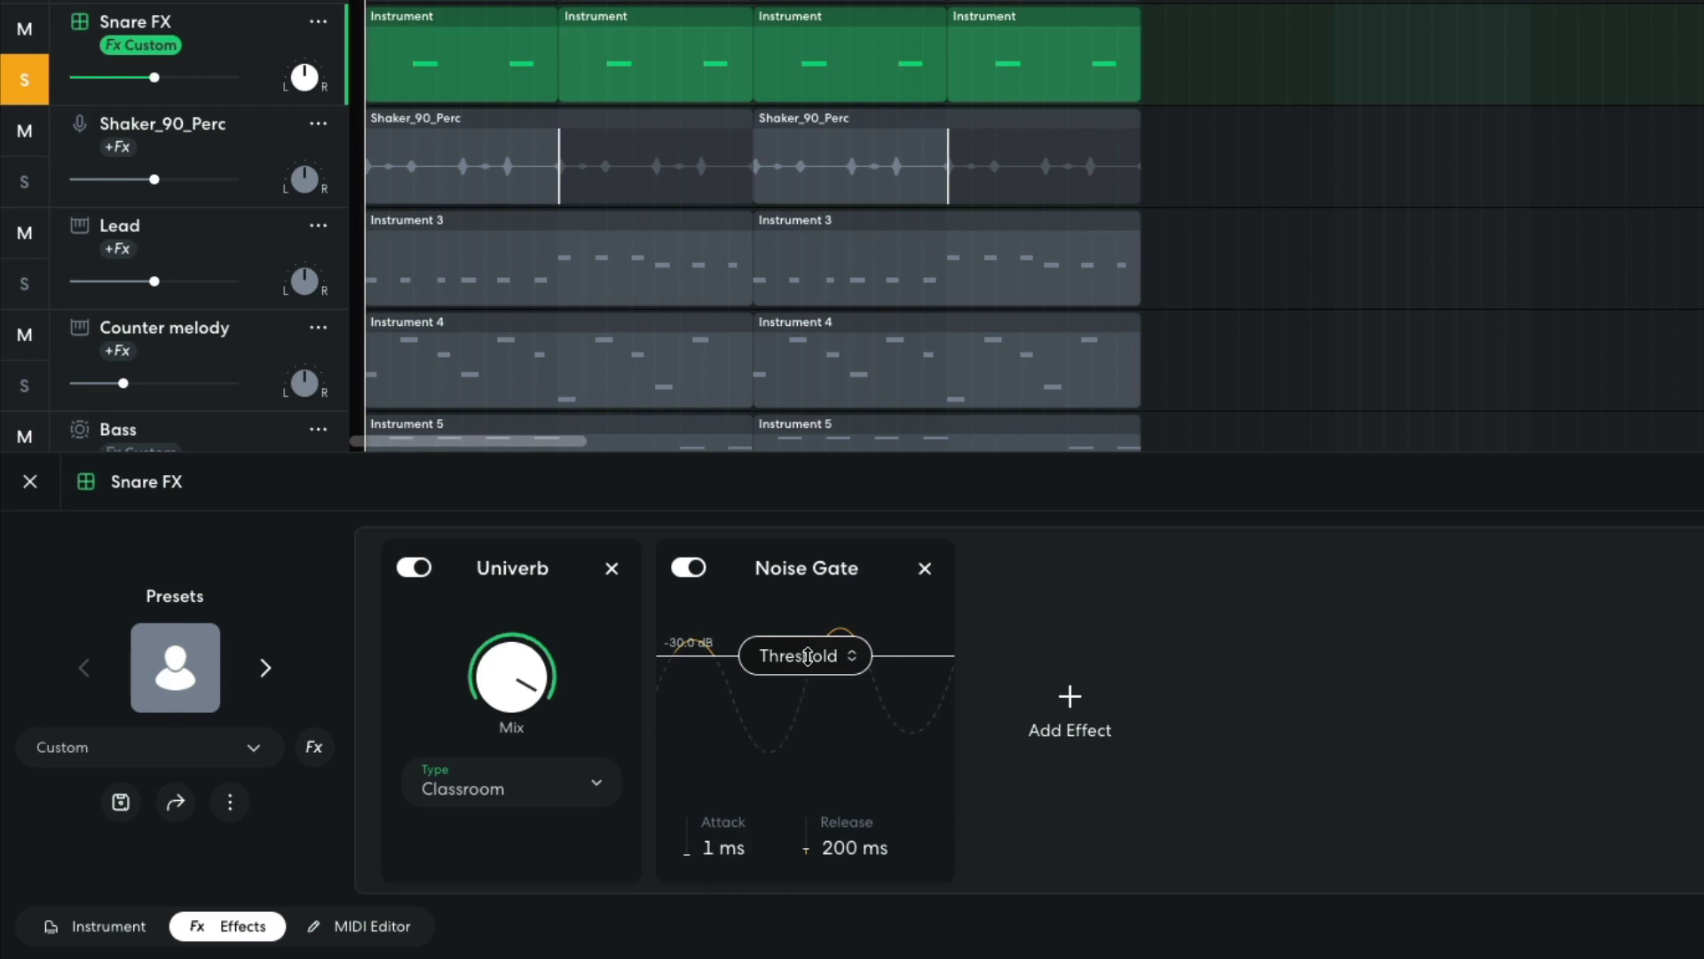
{"action": "left_click_drag", "start_coordinate": [807, 655], "coordinate": [815, 559]}
{"action": "key", "text": "space"}
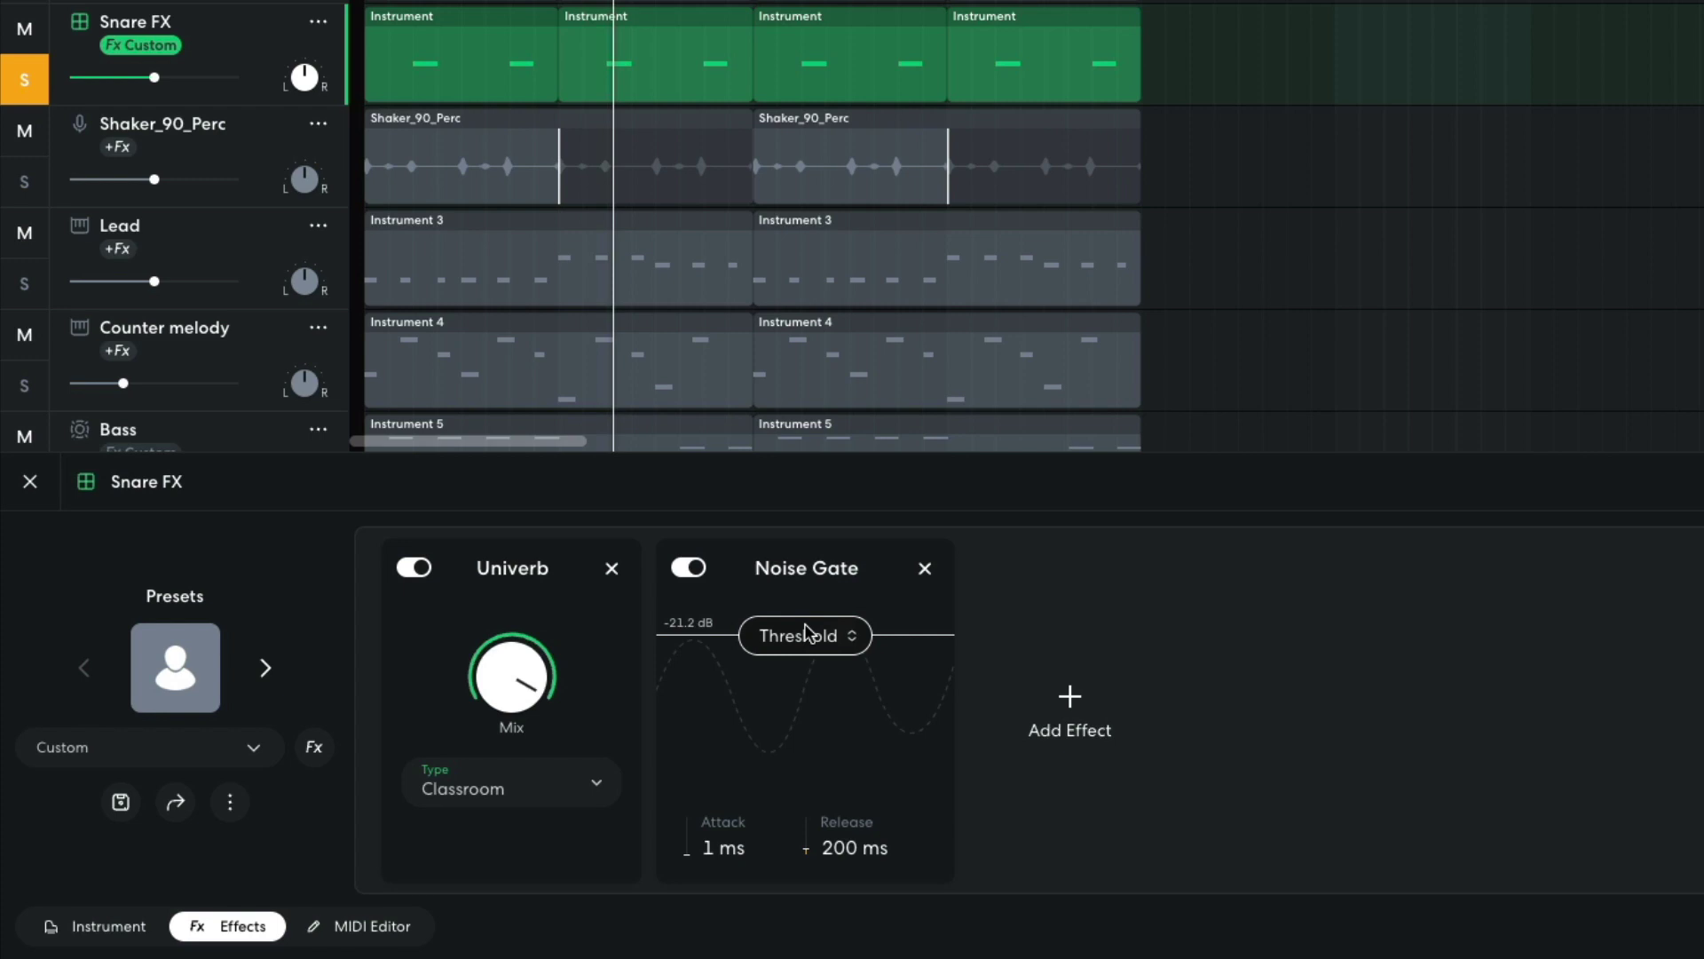
{"action": "left_click_drag", "start_coordinate": [804, 625], "coordinate": [808, 643]}
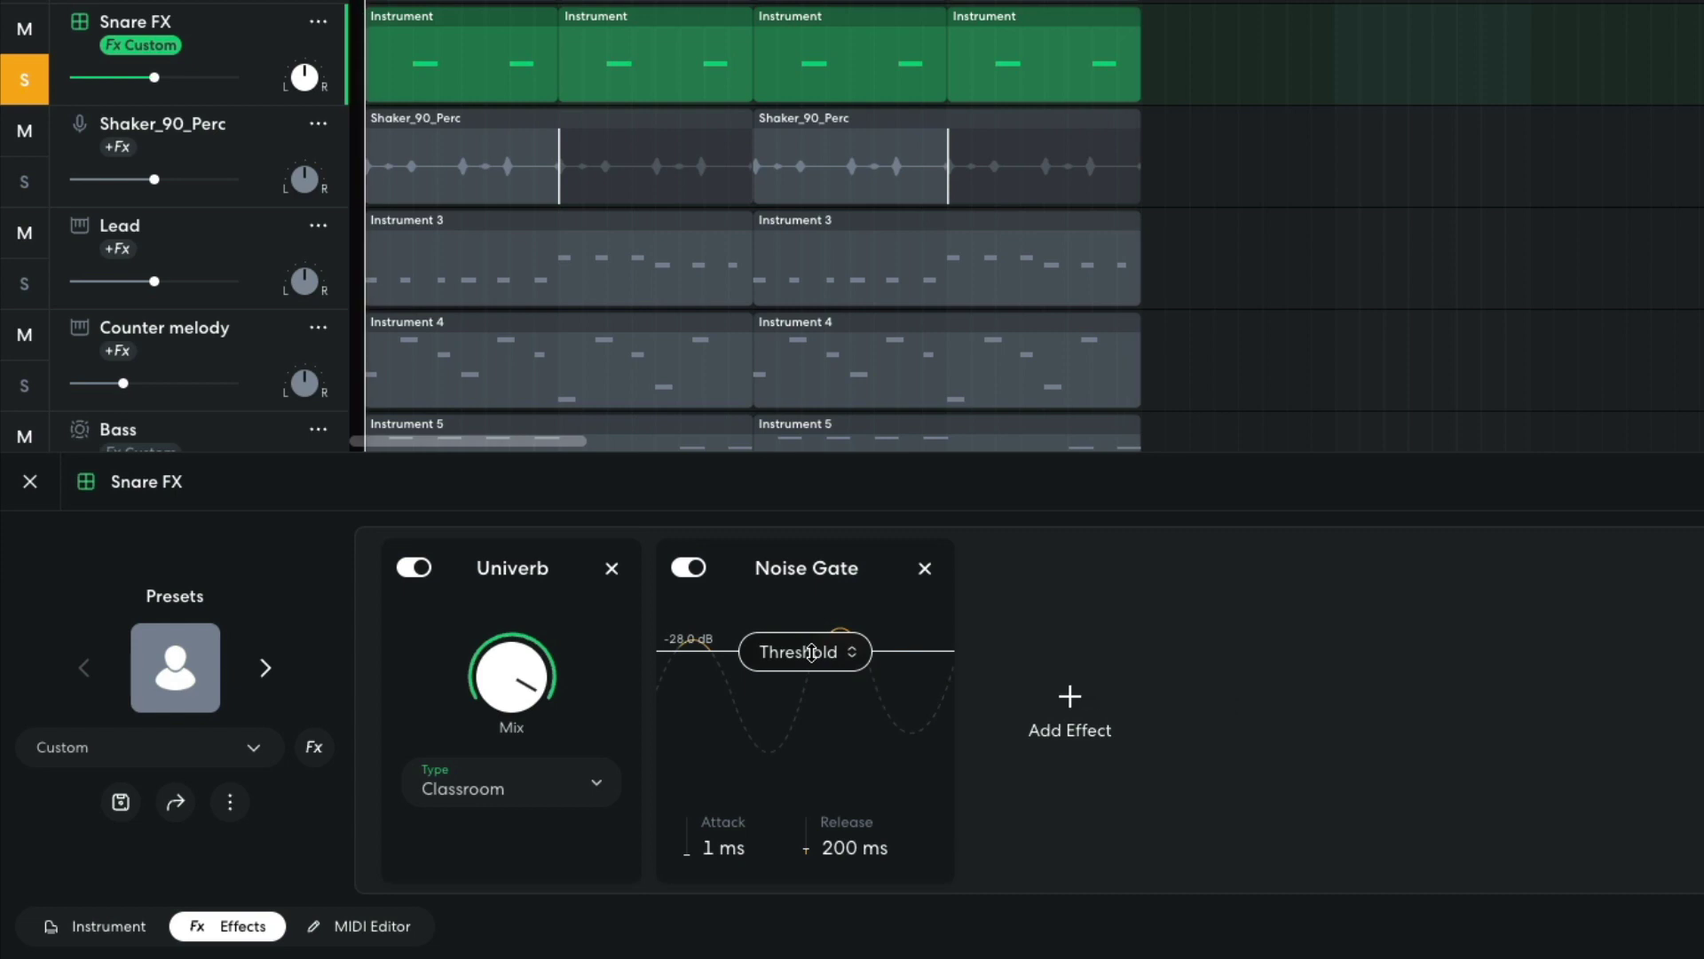
- Add a BL 1176 compressor after the Noise Gate on Snare FX and play it back
{"action": "left_click", "coordinate": [1070, 698]}
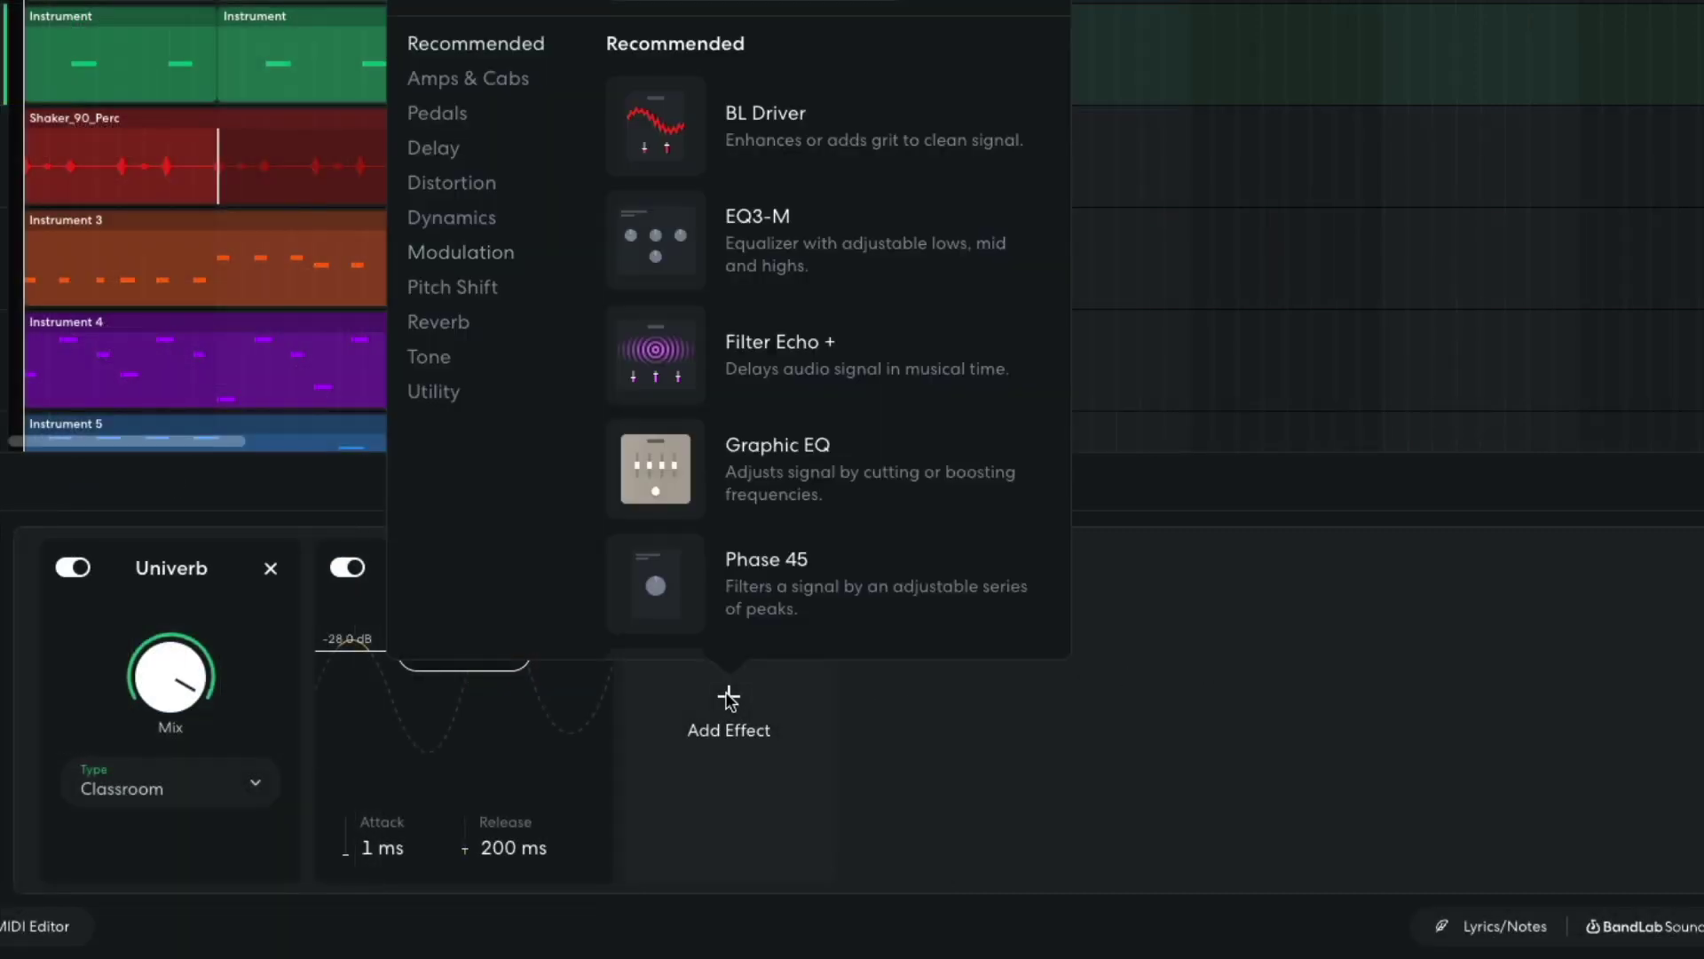
{"action": "left_click", "coordinate": [473, 220]}
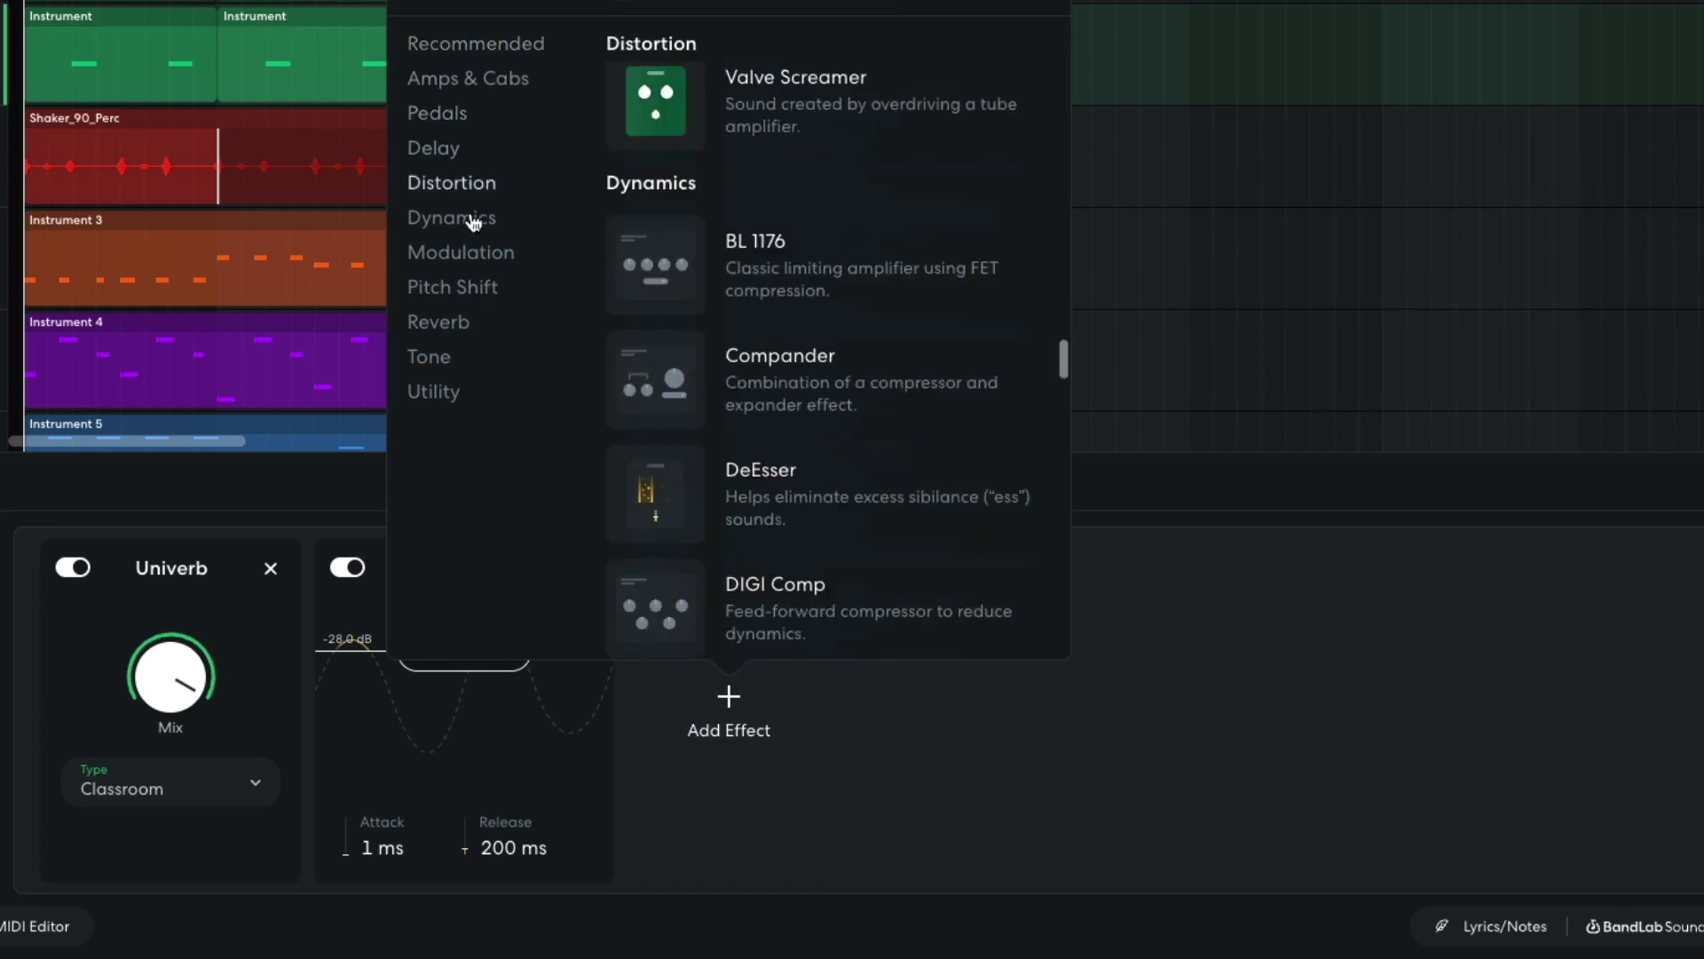
{"action": "left_click", "coordinate": [769, 157]}
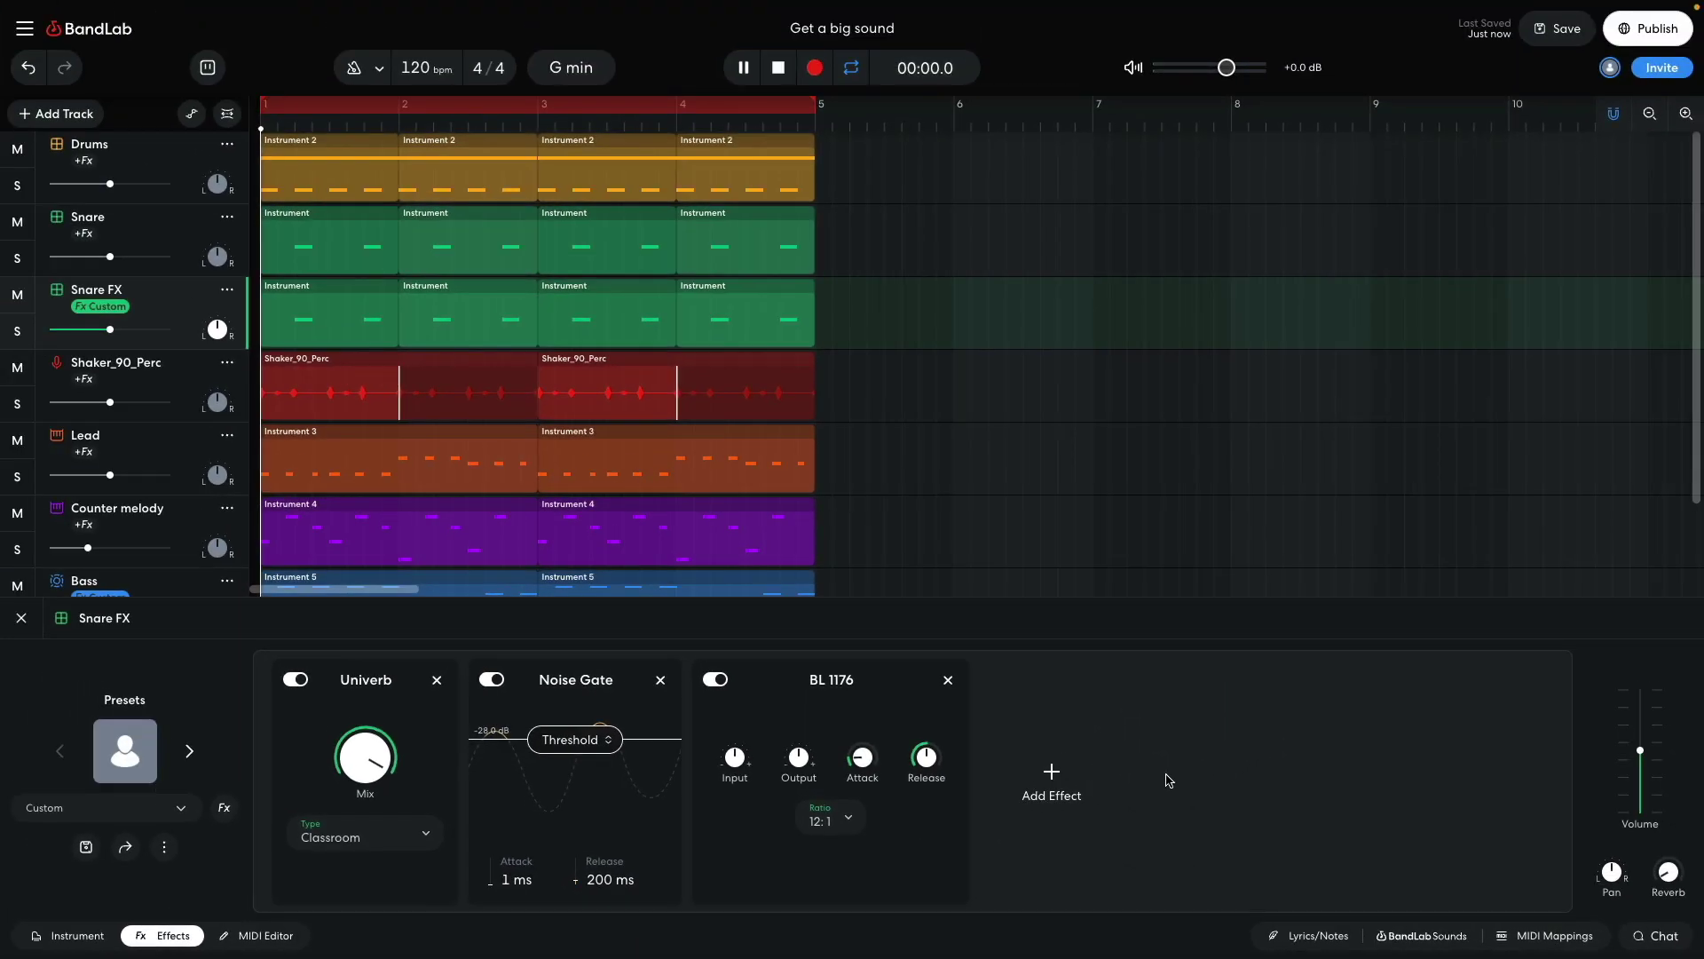
{"action": "key", "text": "space"}
- Solo Snare and Snare FX, comparing Noise Gate and BL 1176 bypassed versus active
{"action": "left_click", "coordinate": [18, 258]}
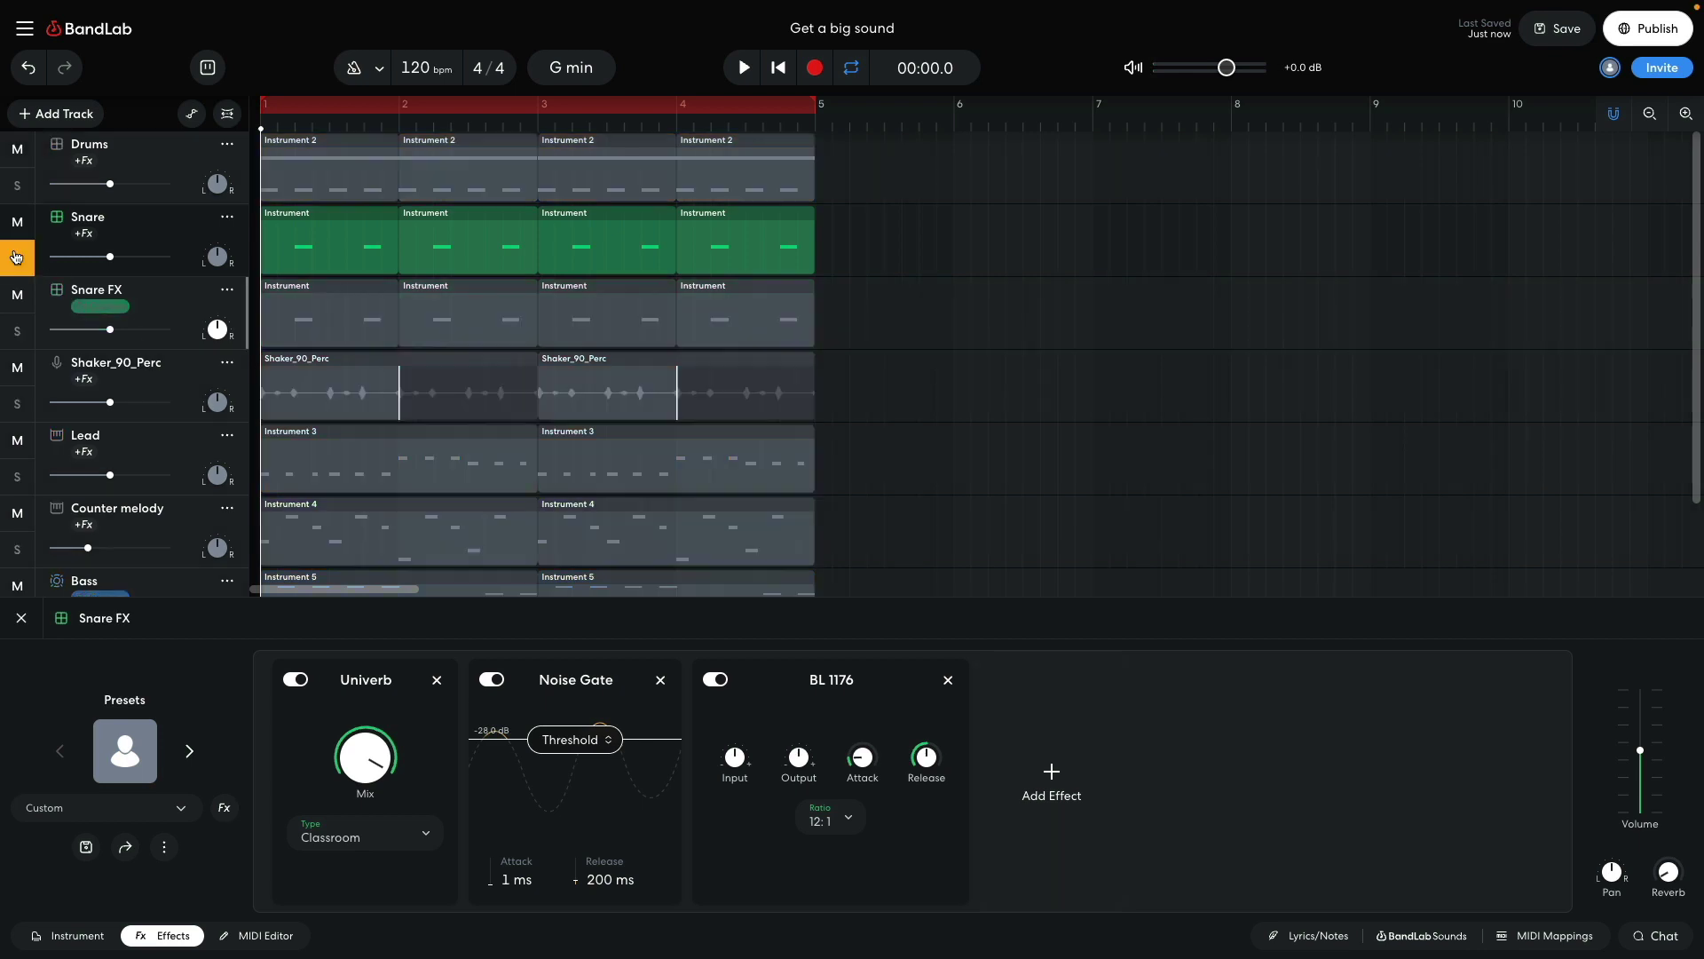
{"action": "left_click", "coordinate": [18, 332]}
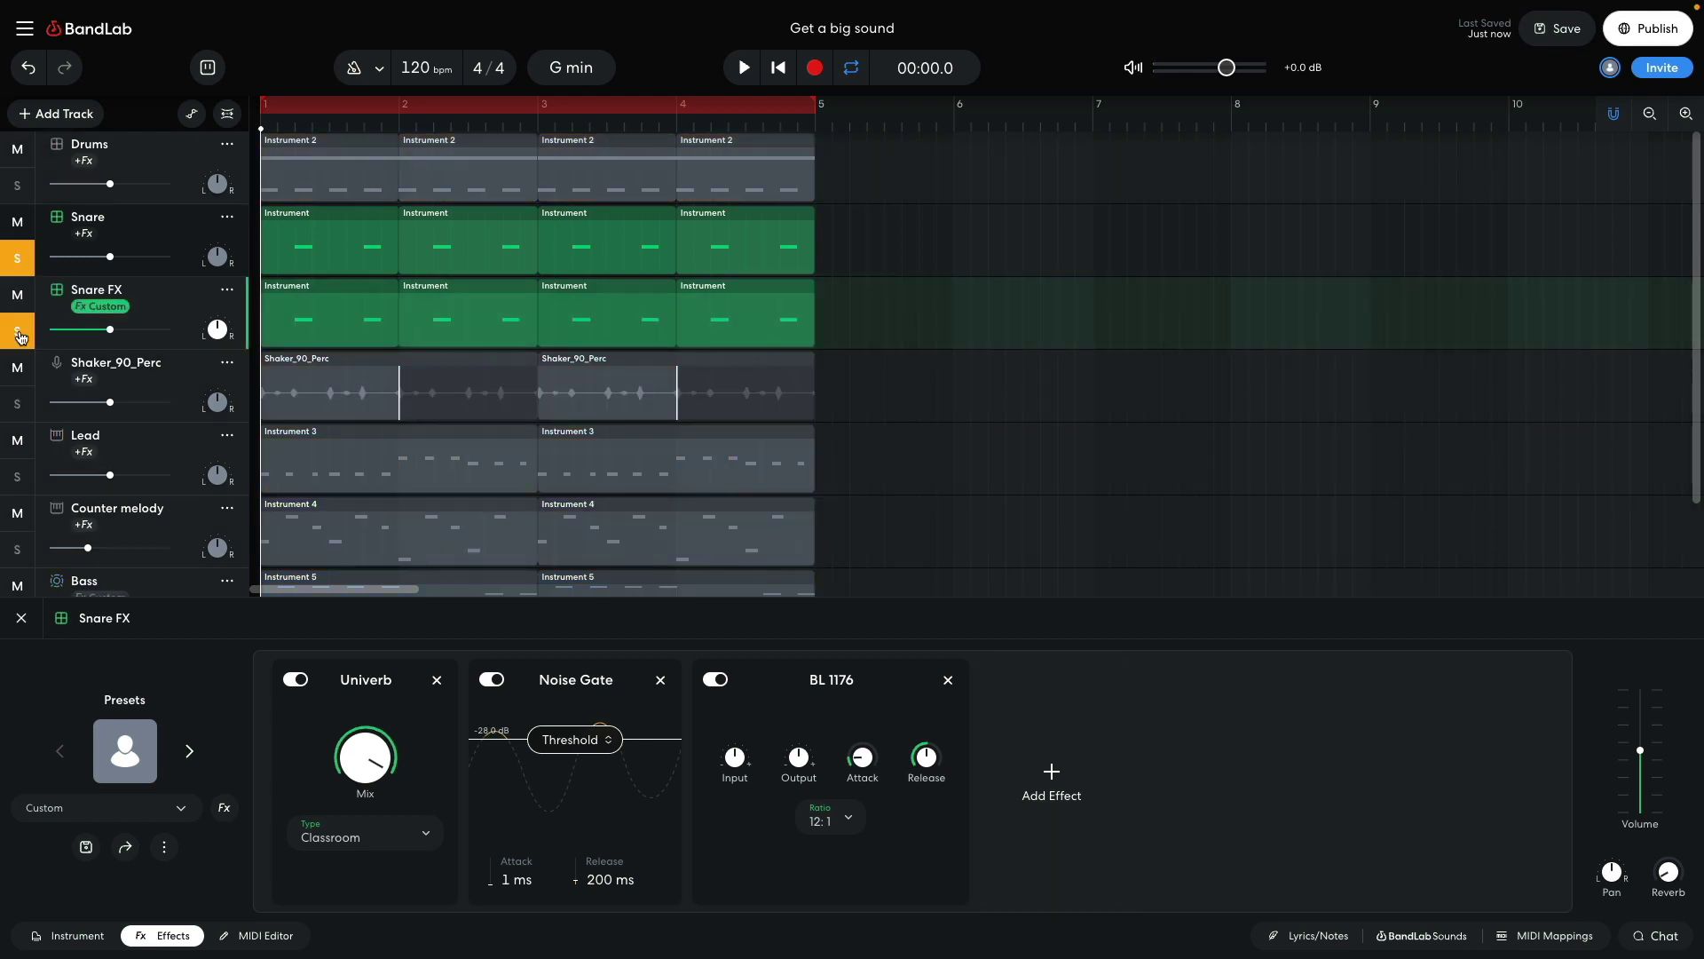
{"action": "left_click", "coordinate": [492, 680]}
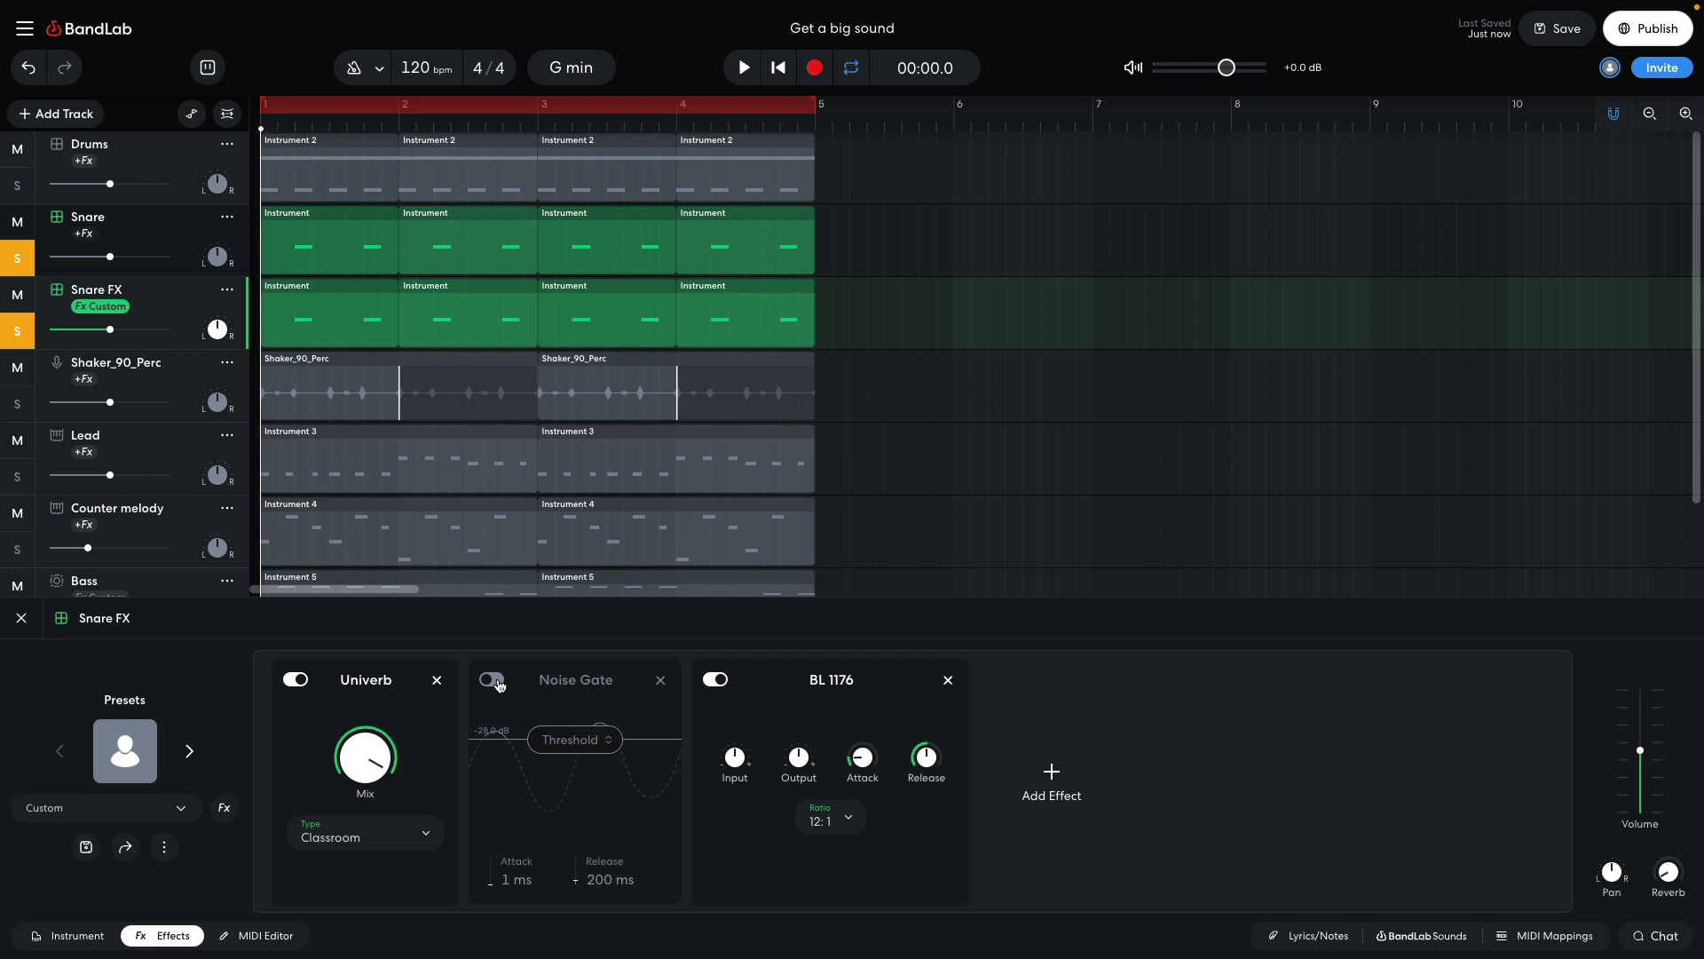
{"action": "left_click", "coordinate": [716, 680]}
{"action": "key", "text": "space"}
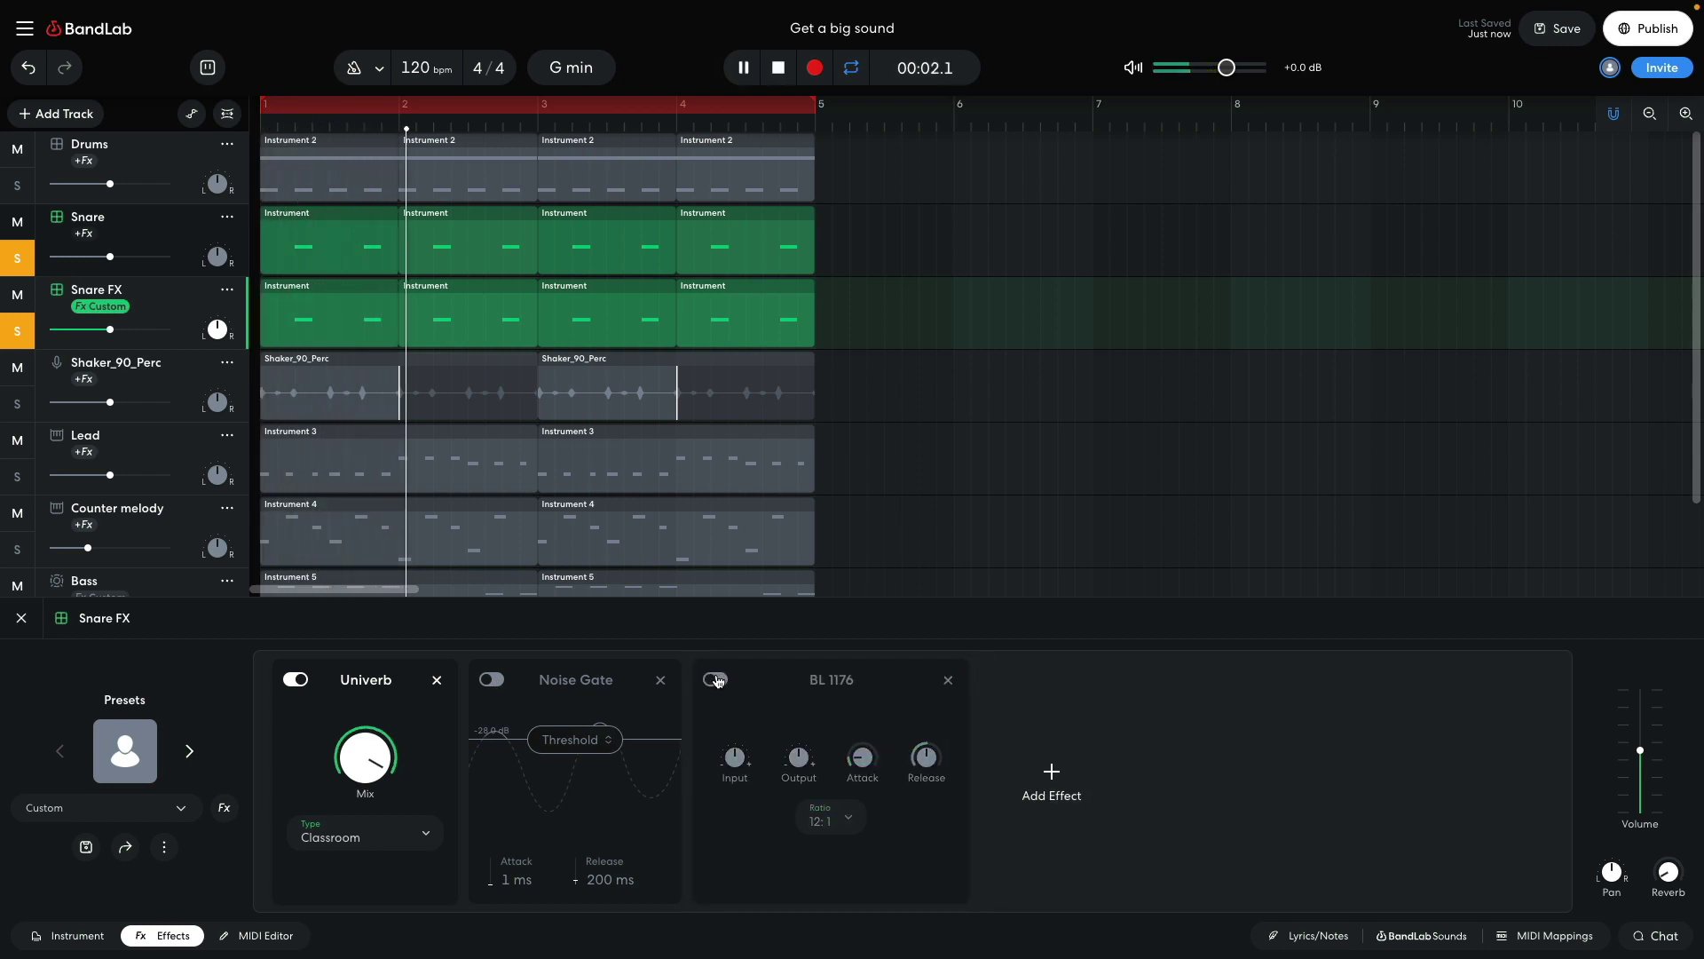
{"action": "left_click", "coordinate": [490, 680]}
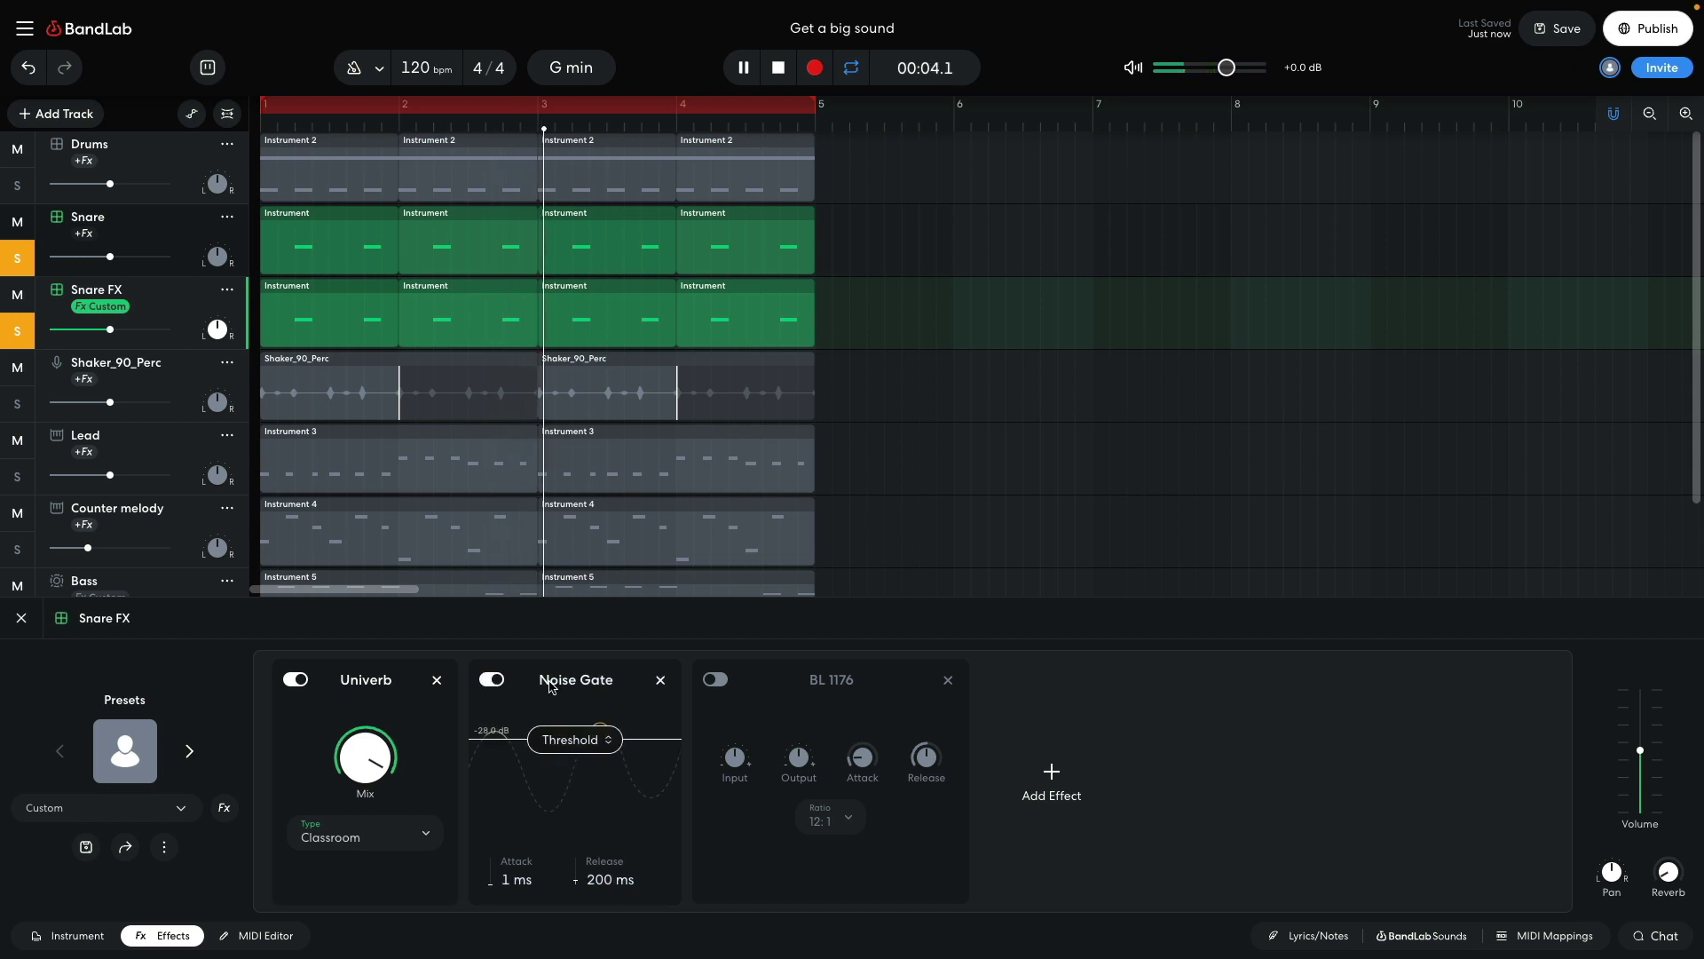
{"action": "left_click", "coordinate": [715, 680]}
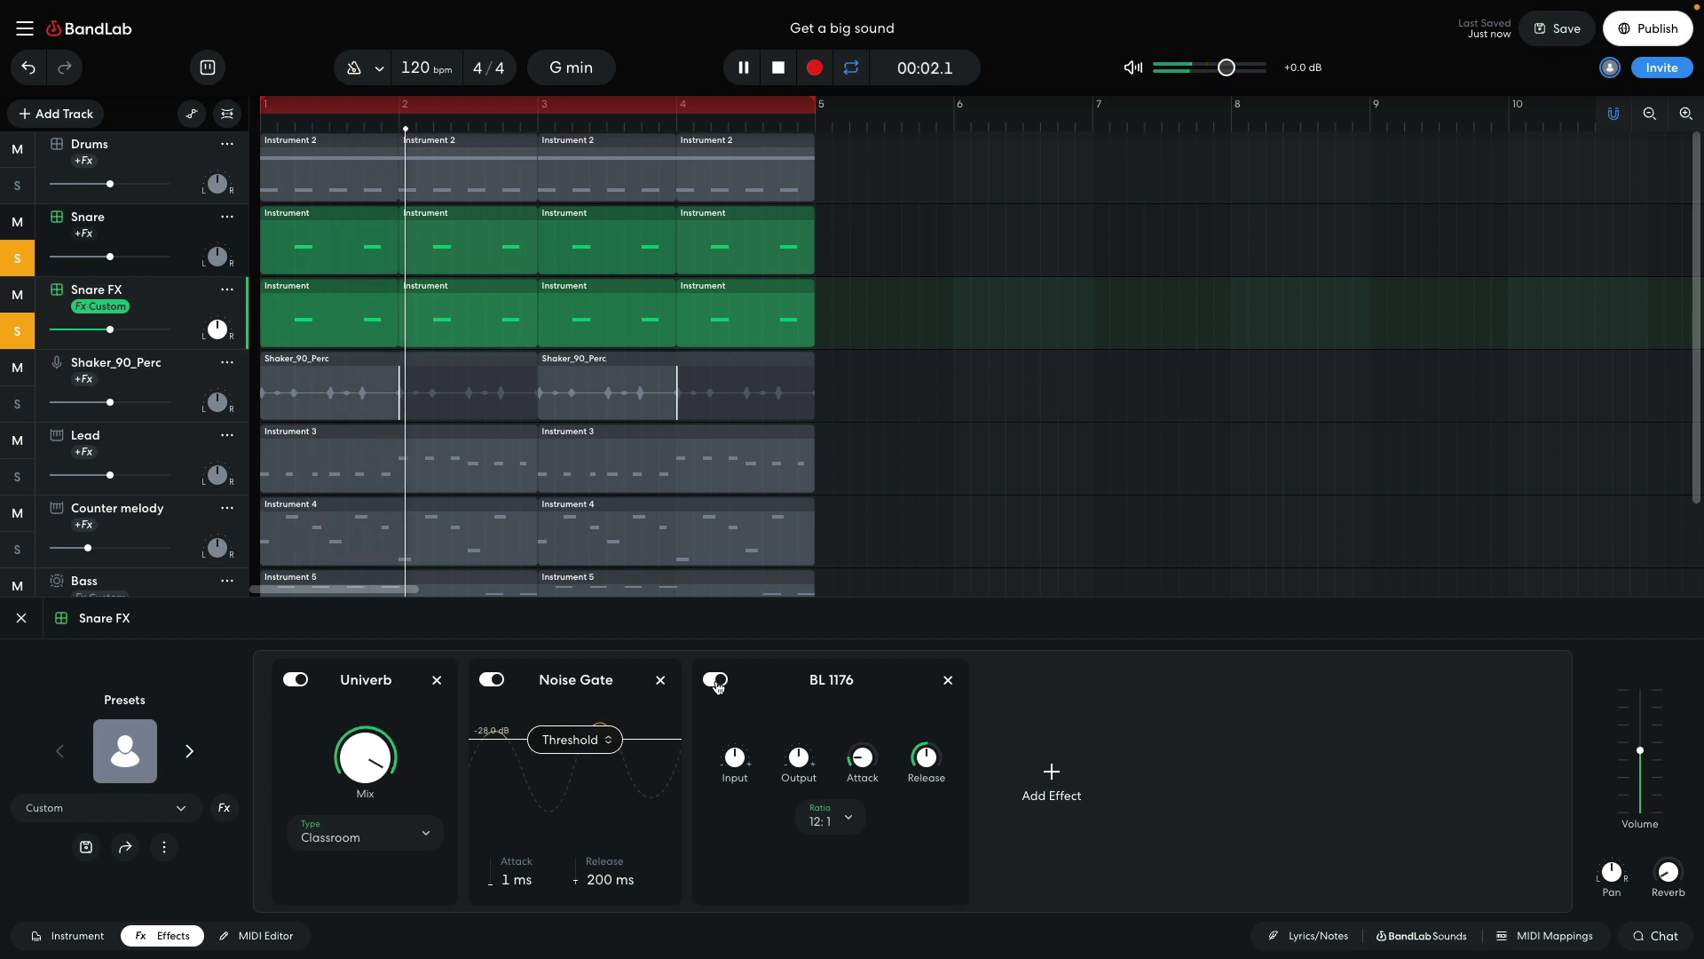
{"action": "key", "text": "space"}
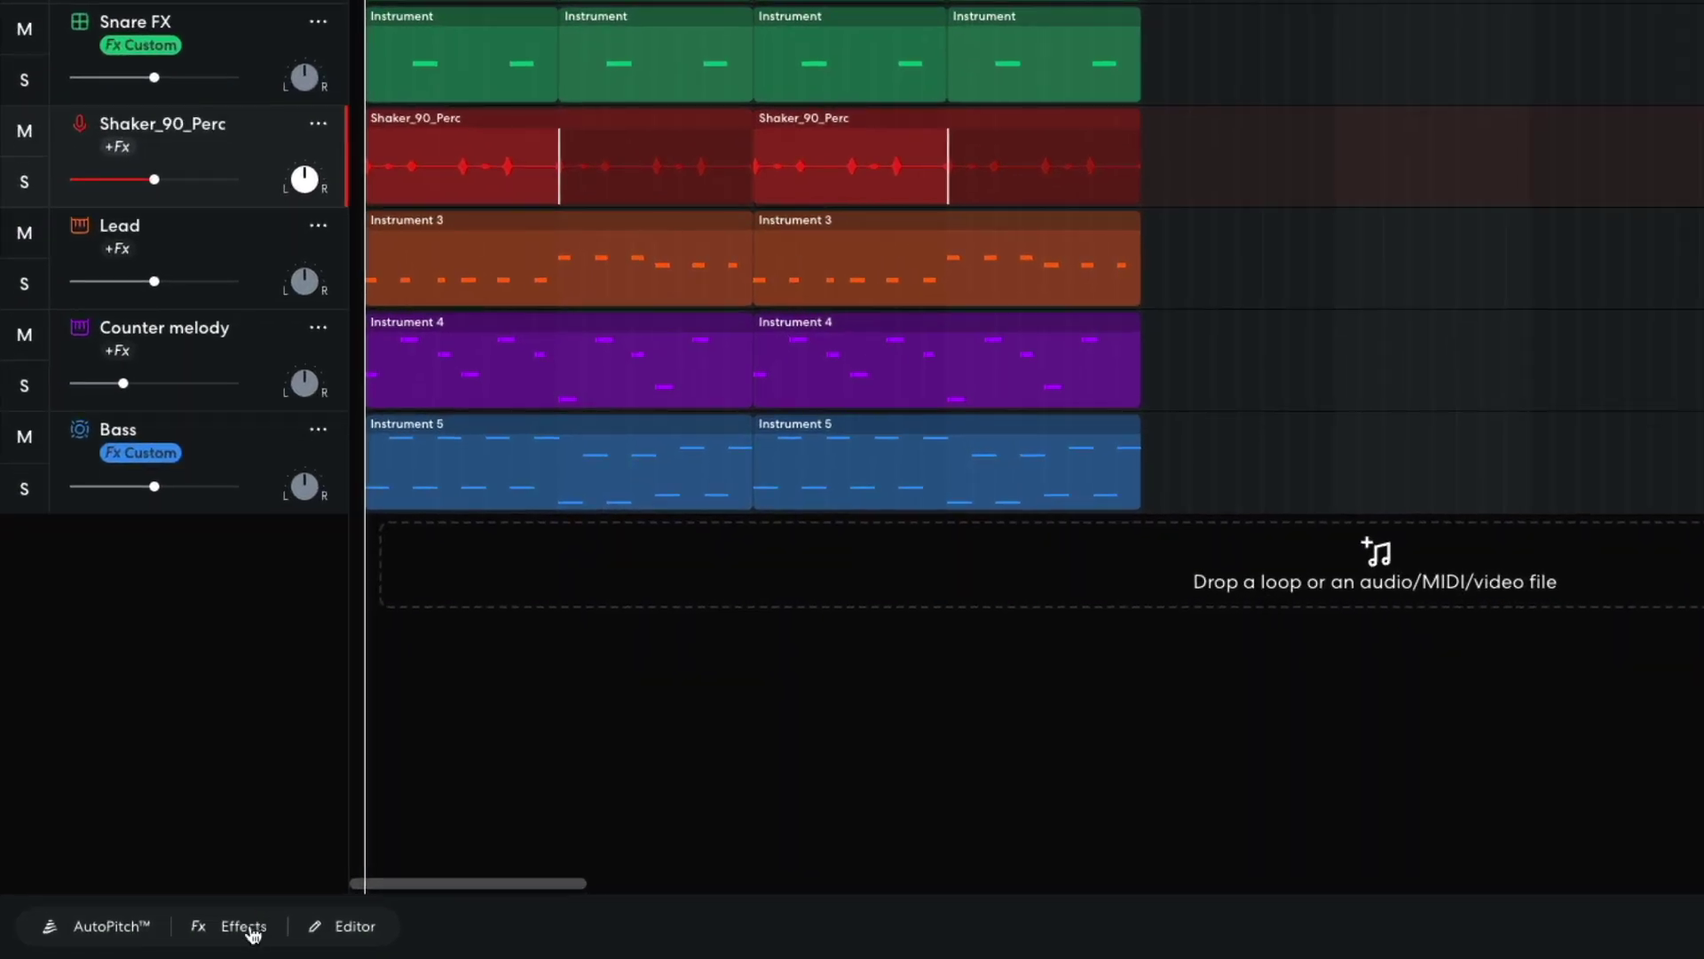
- Add an ST Chorus modulation effect to Shaker_90_Perc and play the project
{"action": "left_click", "coordinate": [178, 935]}
{"action": "left_click", "coordinate": [344, 783]}
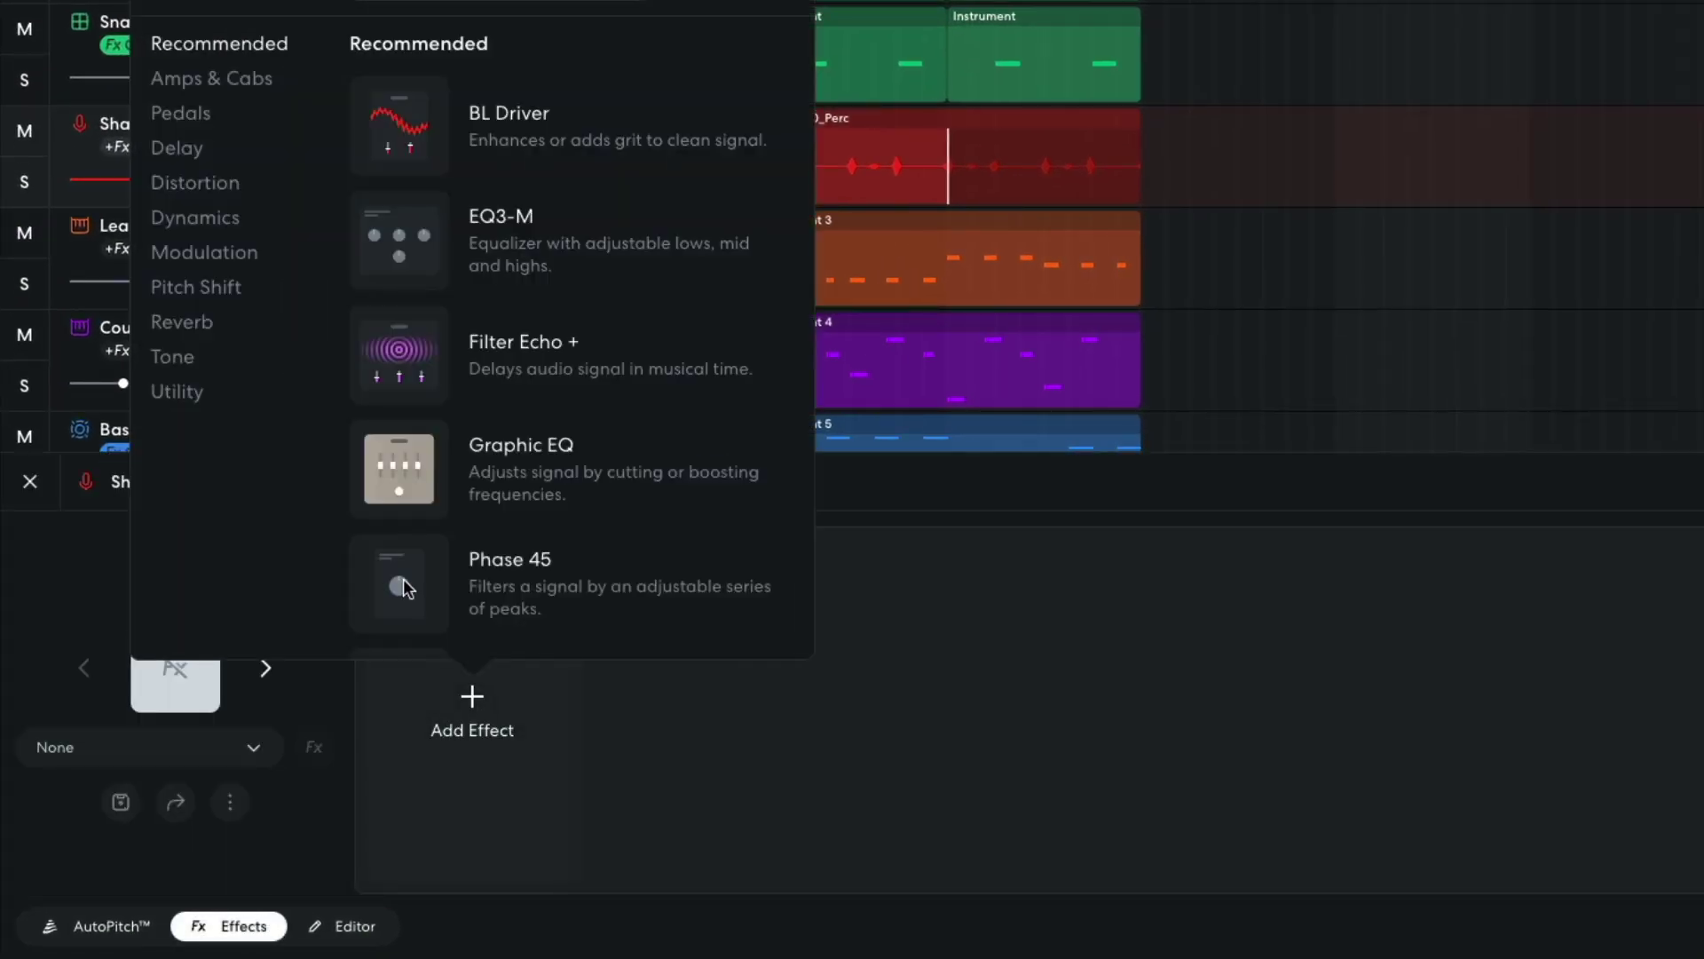
{"action": "left_click", "coordinate": [229, 258]}
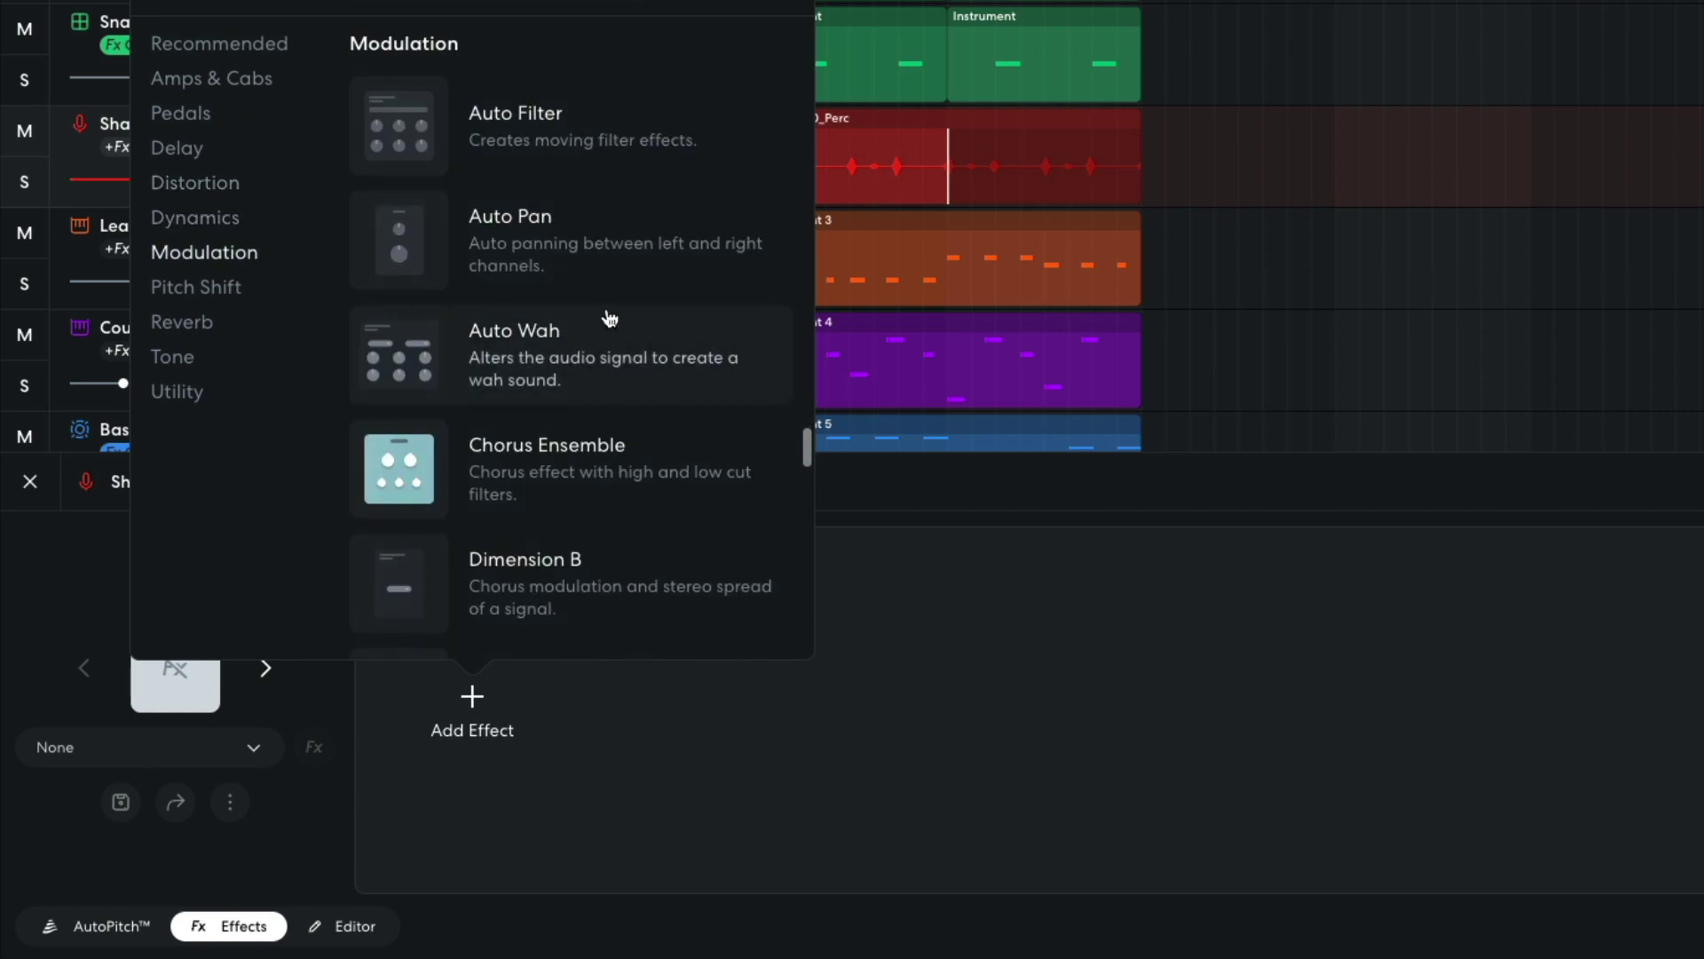
{"action": "scroll", "coordinate": [612, 322], "scroll_direction": "down", "scroll_amount": 2}
{"action": "scroll", "coordinate": [618, 321], "scroll_direction": "down", "scroll_amount": 5}
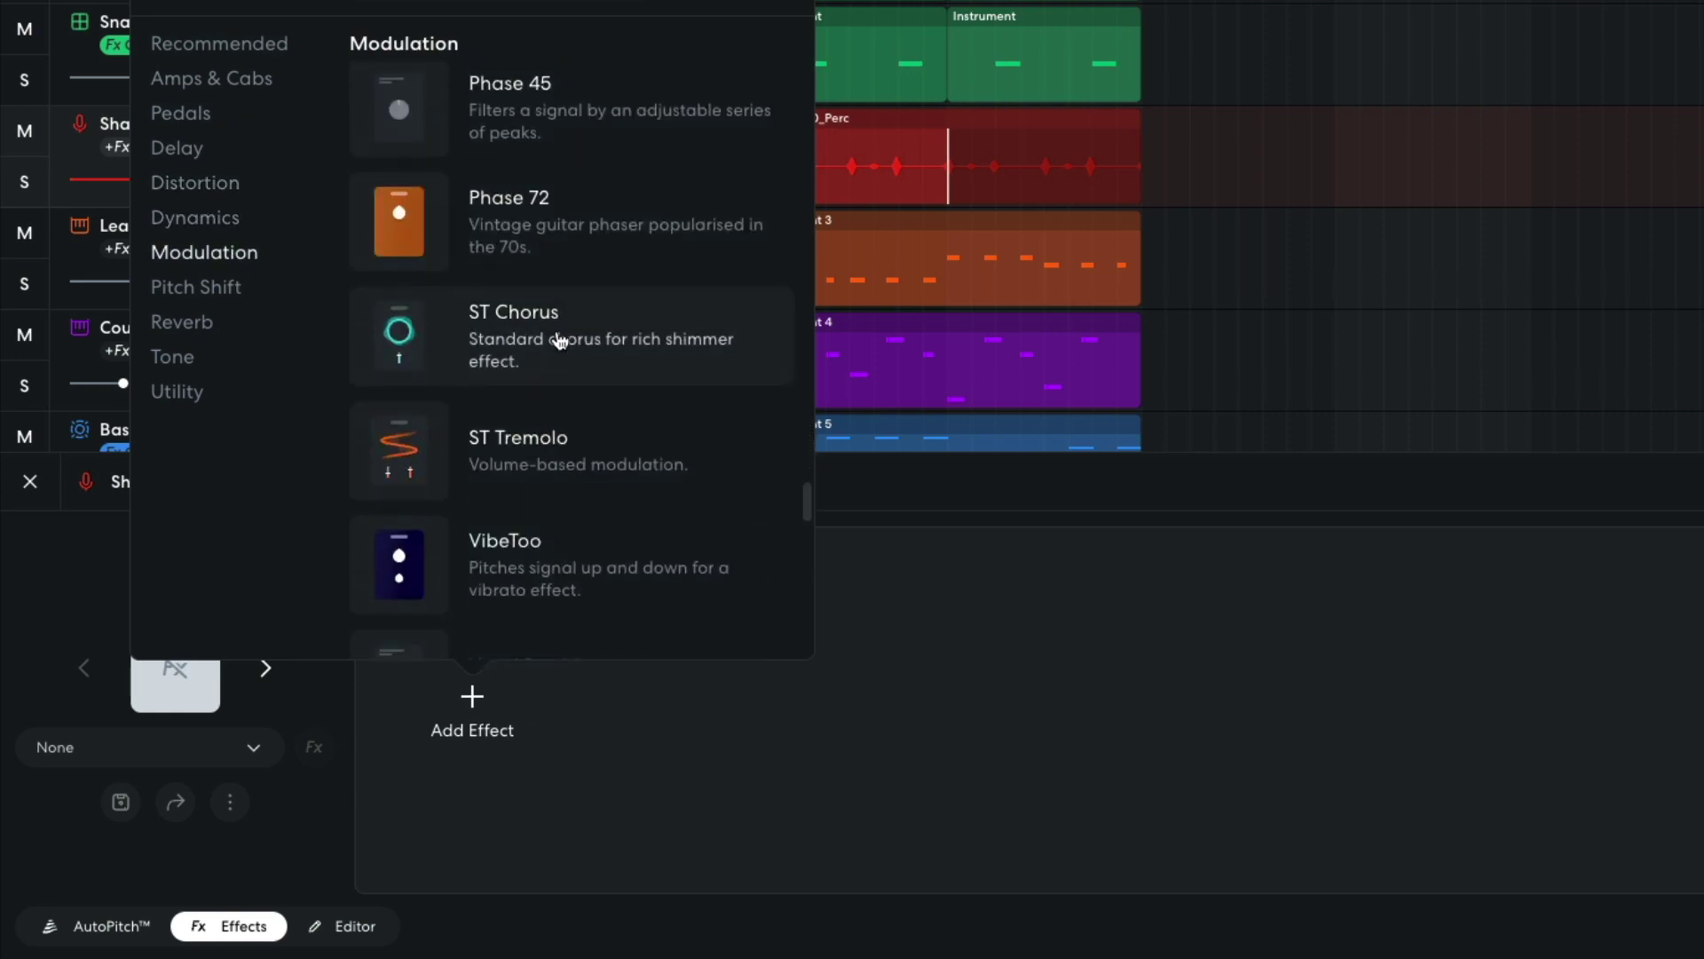
{"action": "left_click", "coordinate": [557, 339]}
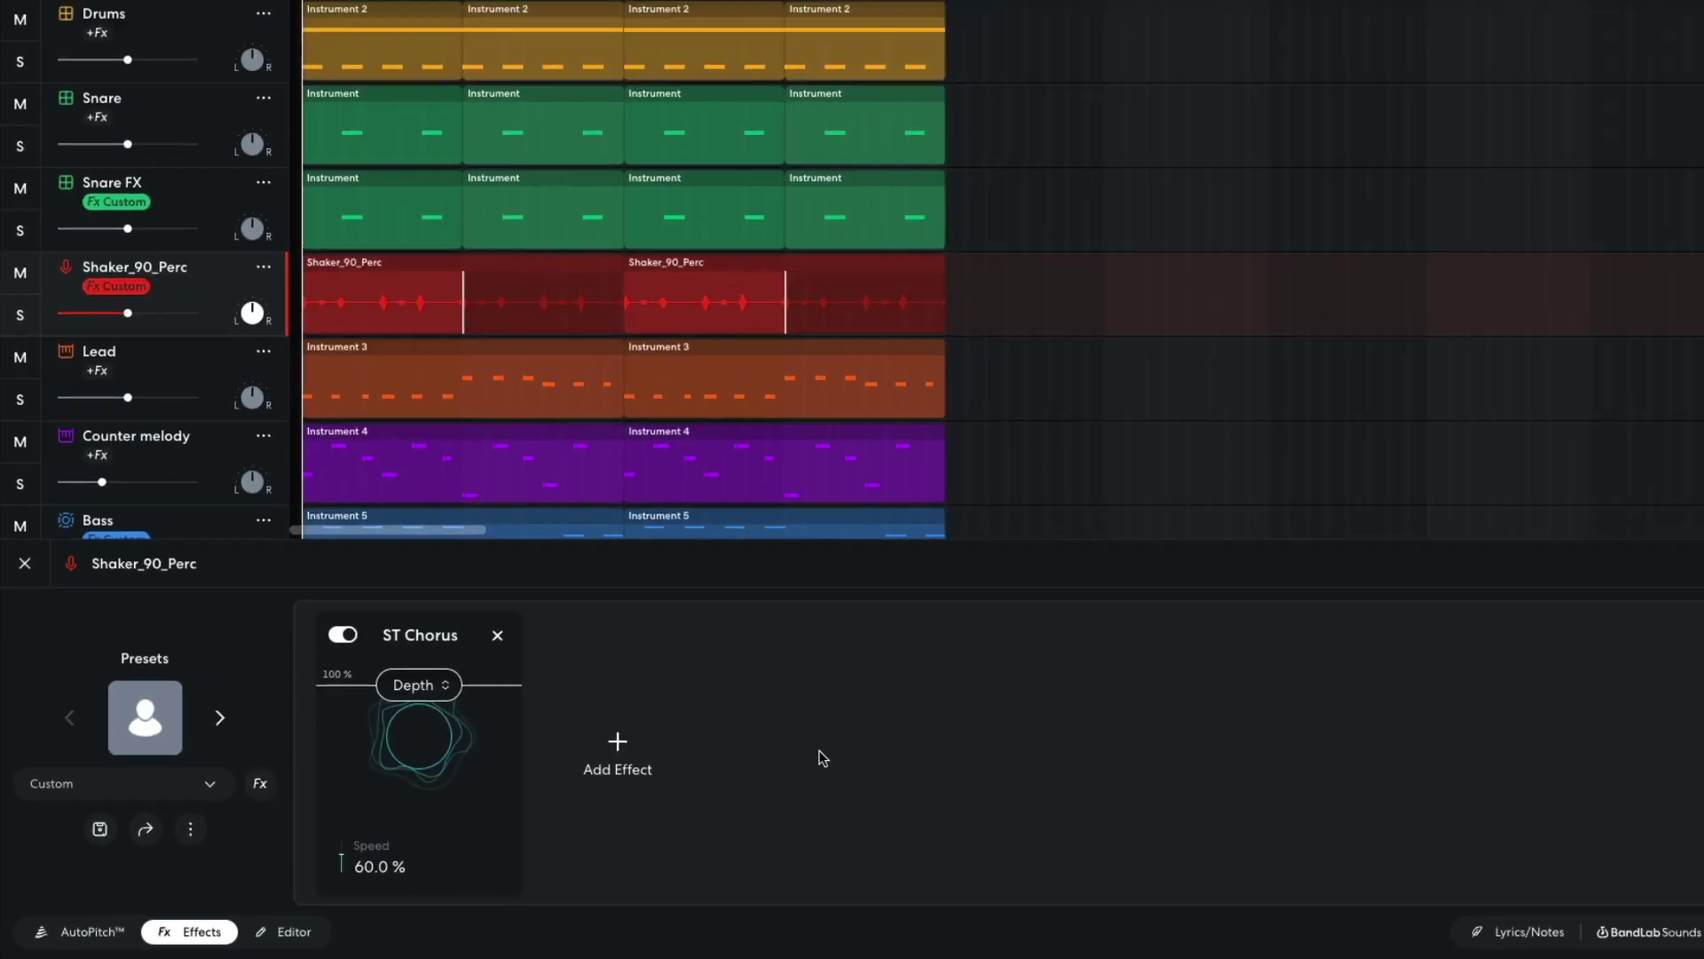
{"action": "key", "text": "space"}
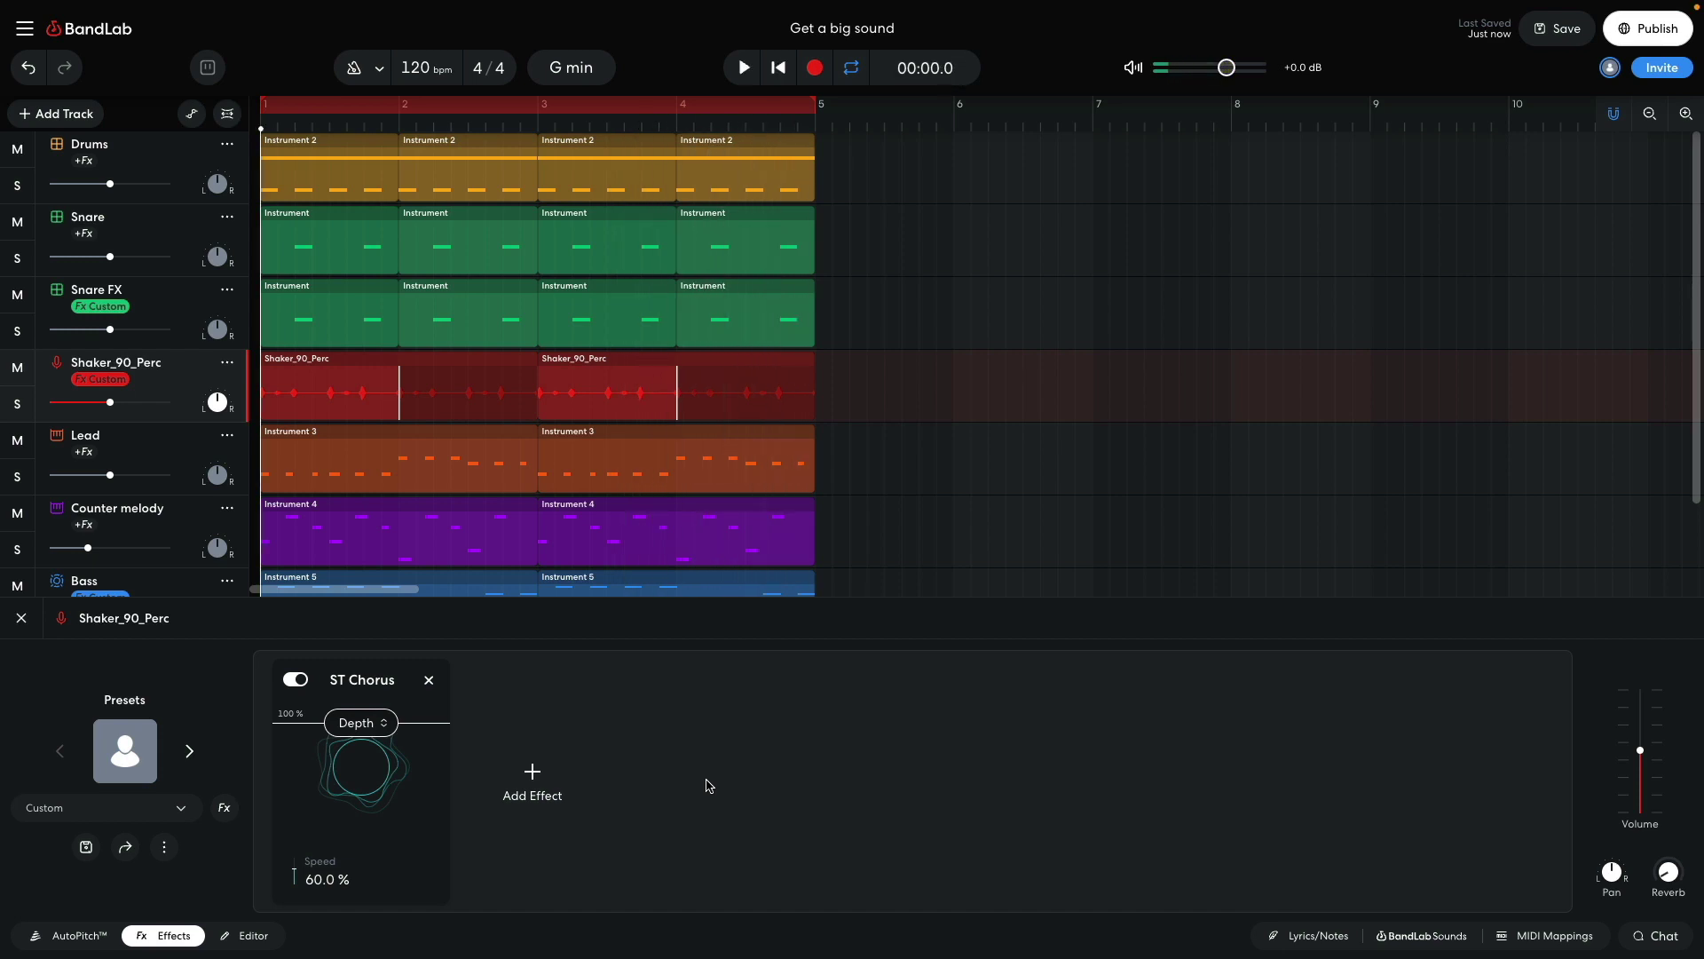
- Duplicate the Lead track
{"action": "key", "text": "Down"}
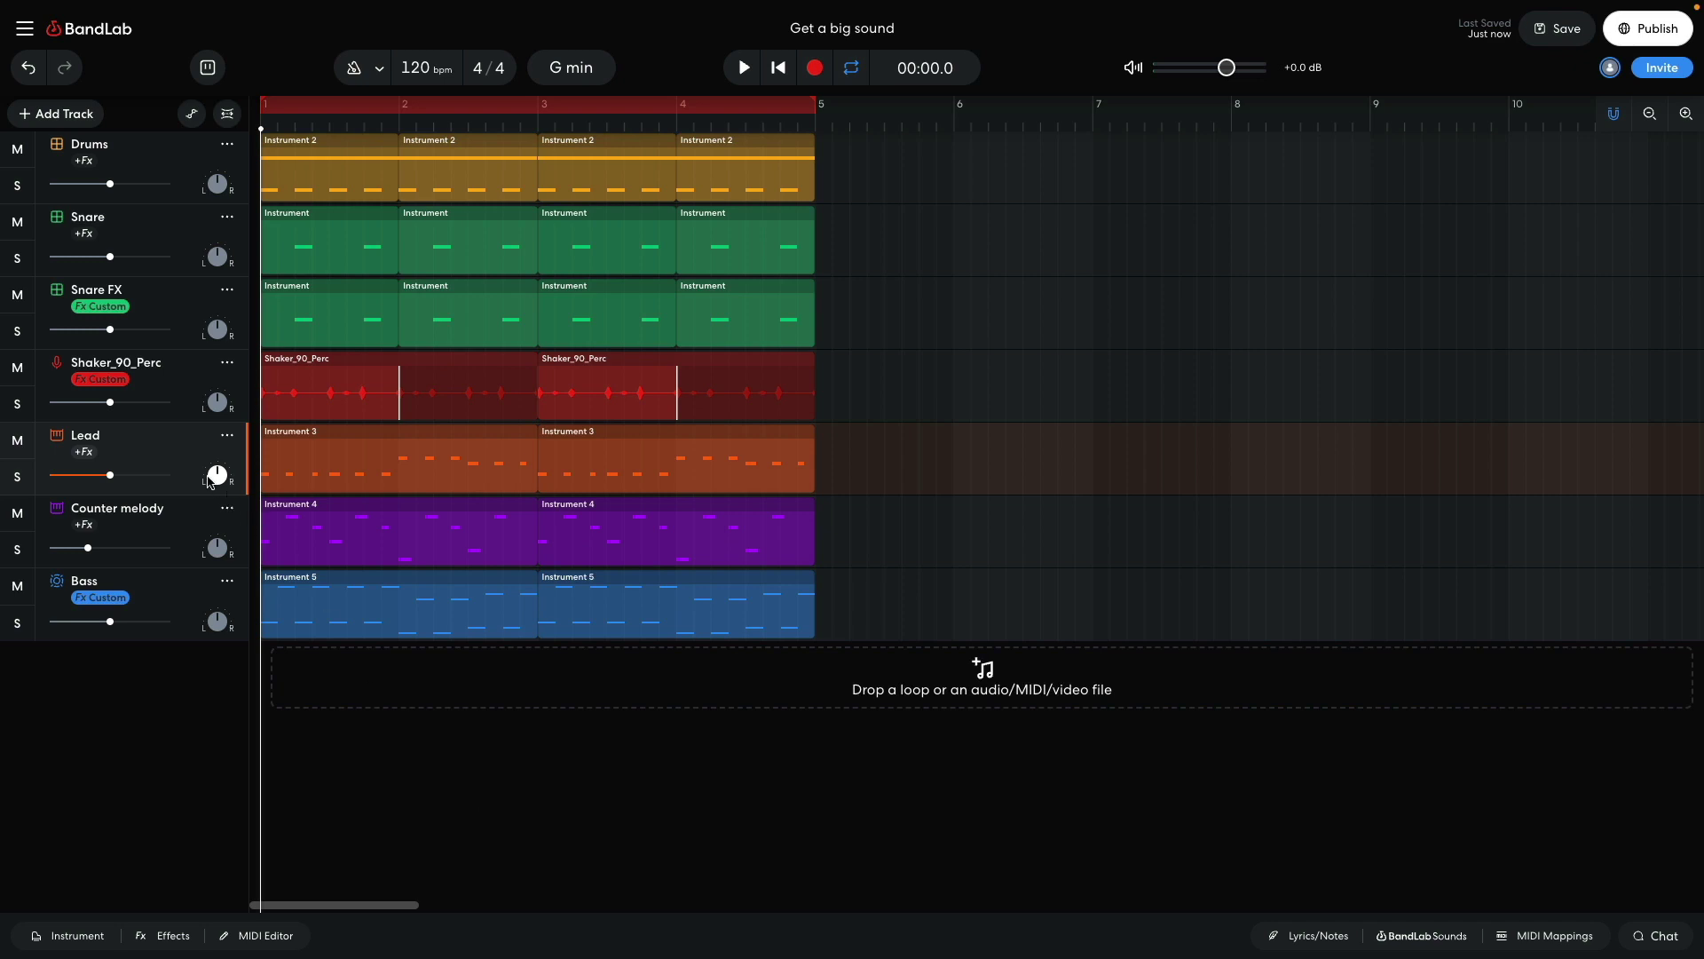
{"action": "right_click", "coordinate": [176, 450]}
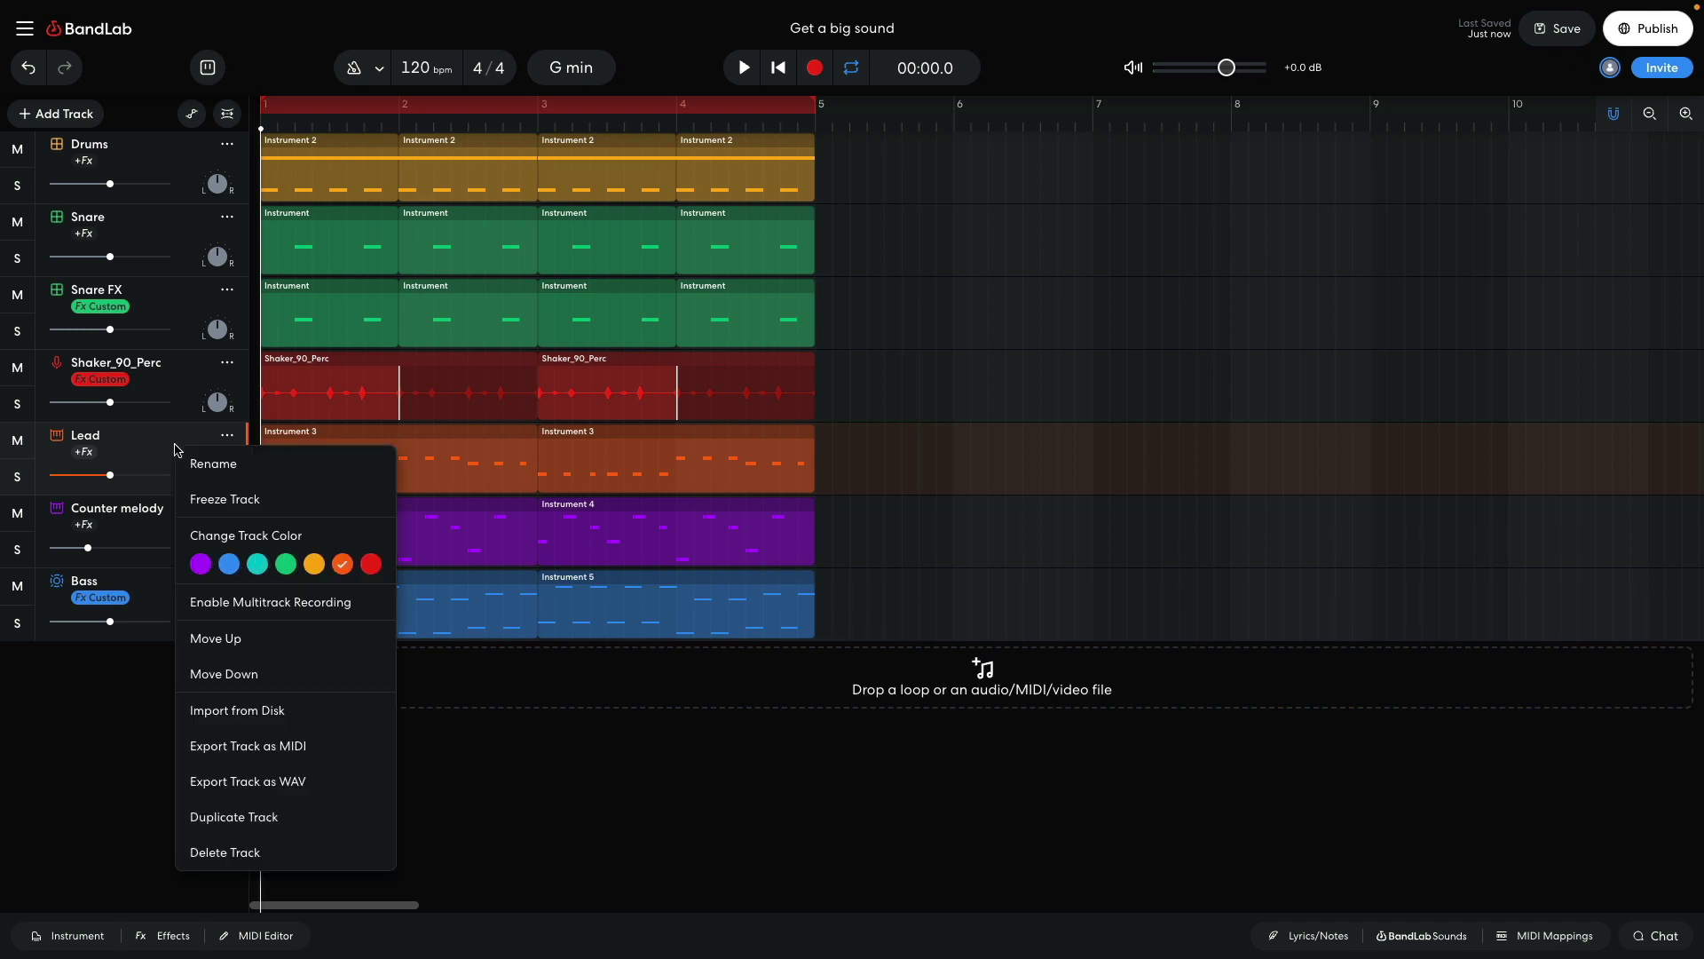
{"action": "left_click", "coordinate": [256, 815]}
- Switch Lead Copy's instrument to the Strings preset String Orchestra Stacc
{"action": "left_click", "coordinate": [178, 522]}
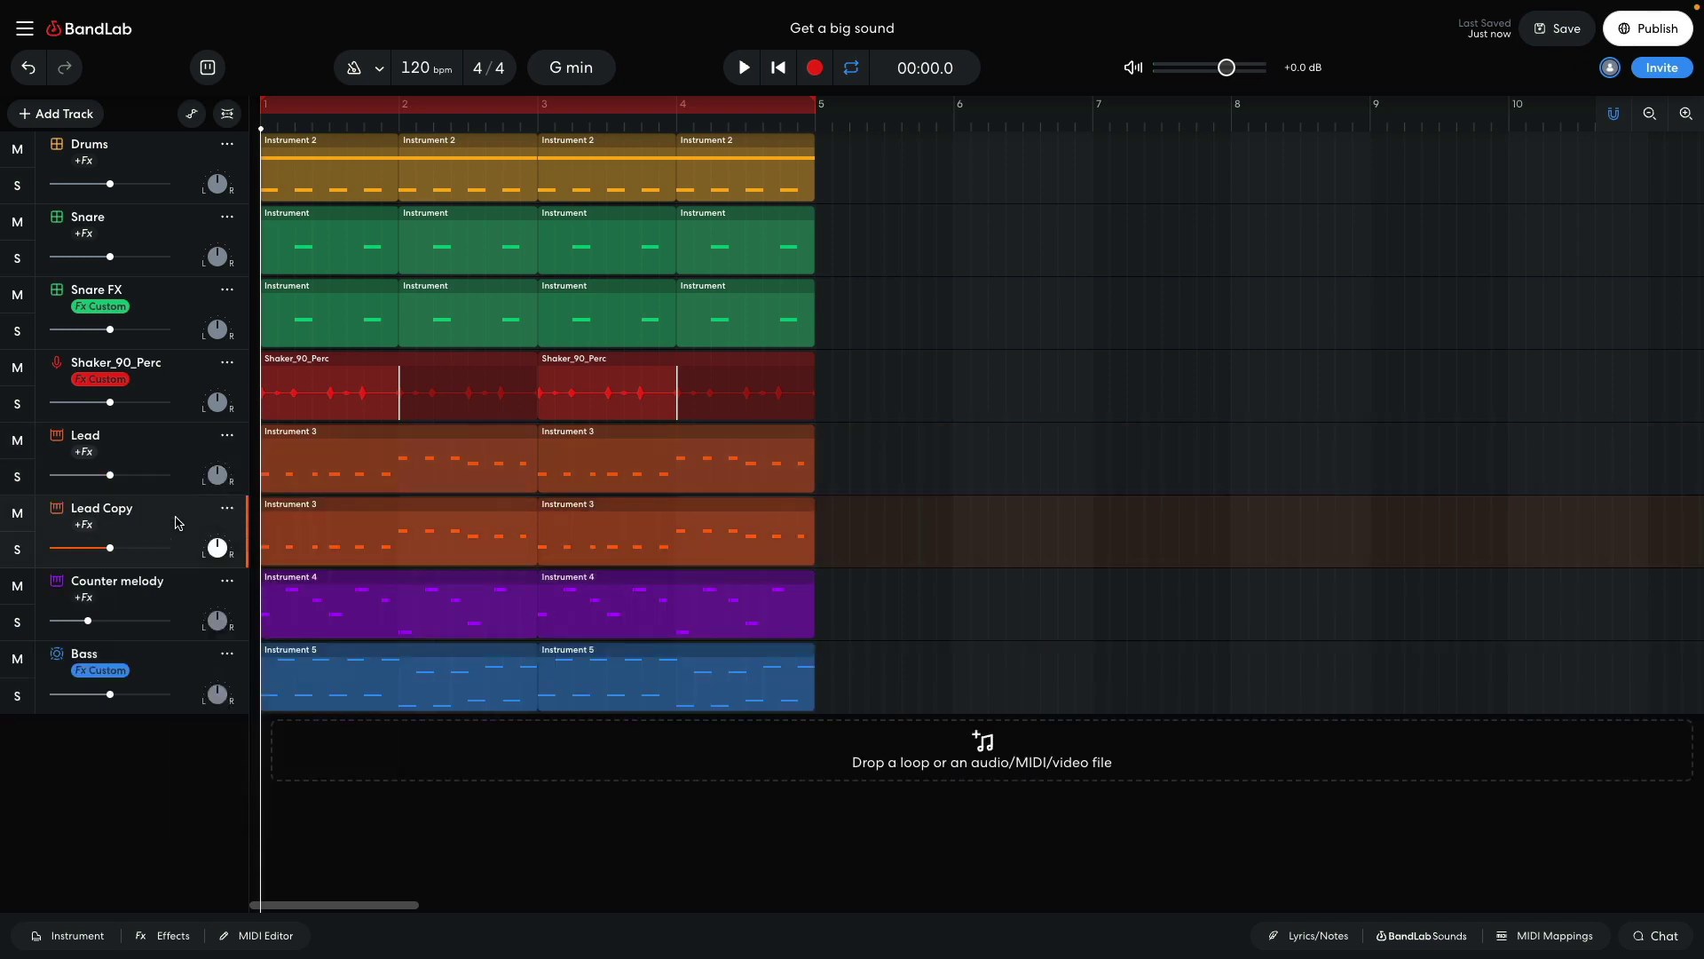
{"action": "left_click", "coordinate": [78, 936]}
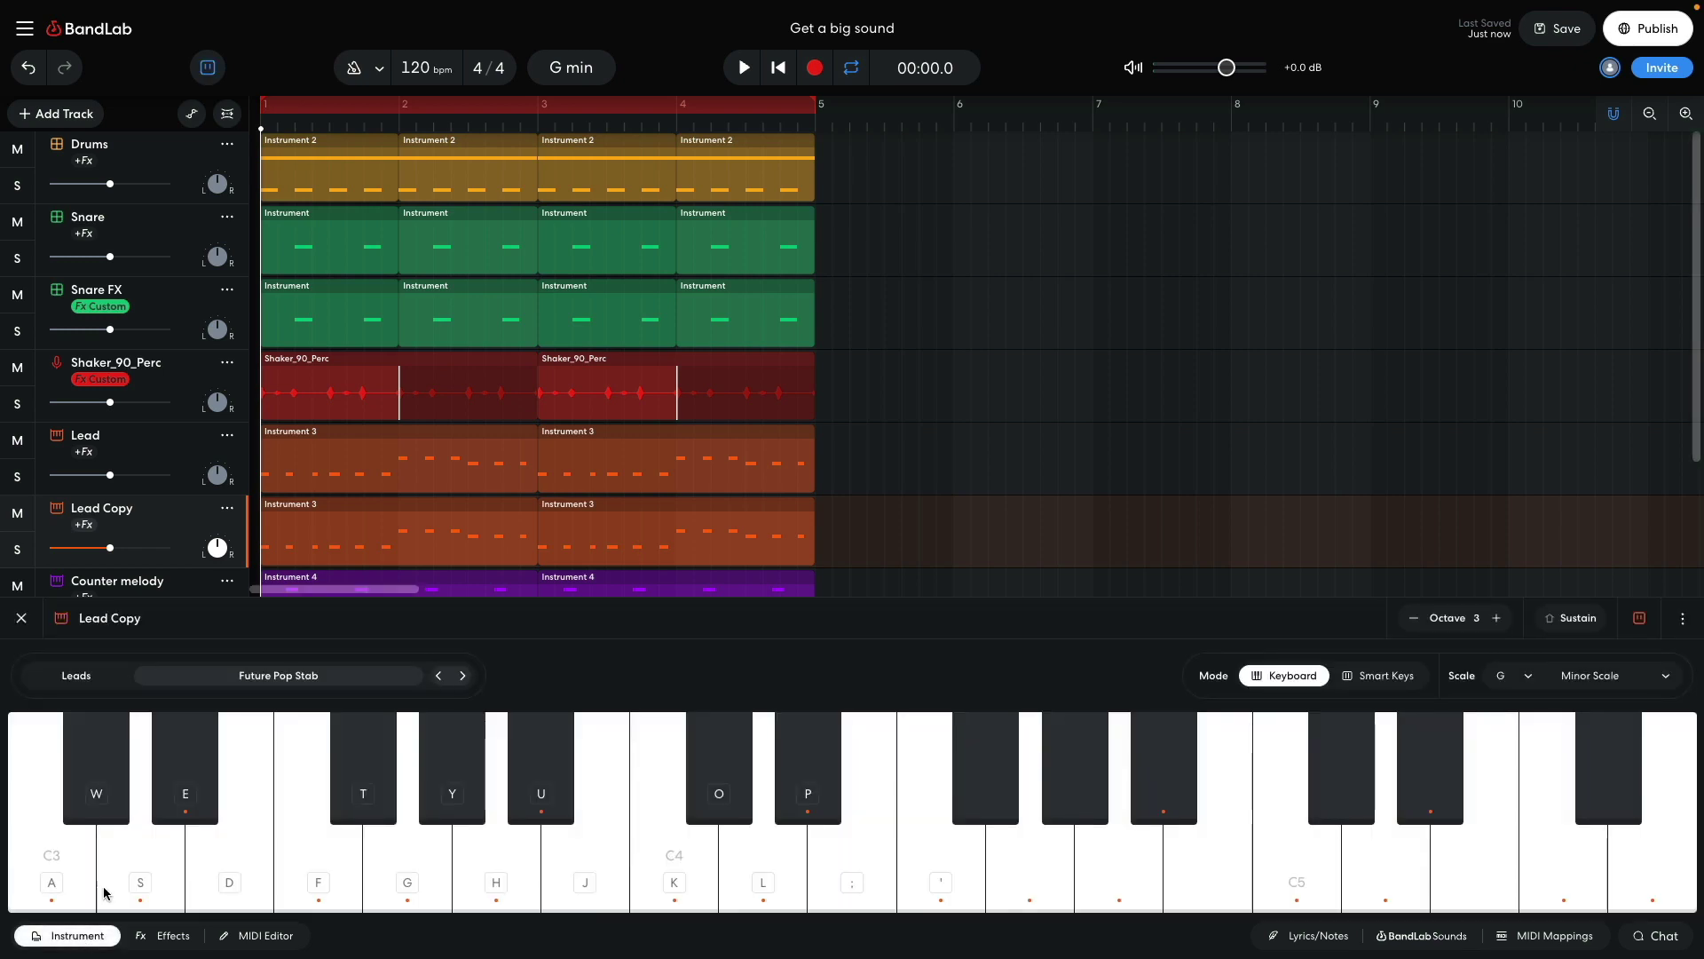
{"action": "left_click", "coordinate": [241, 679]}
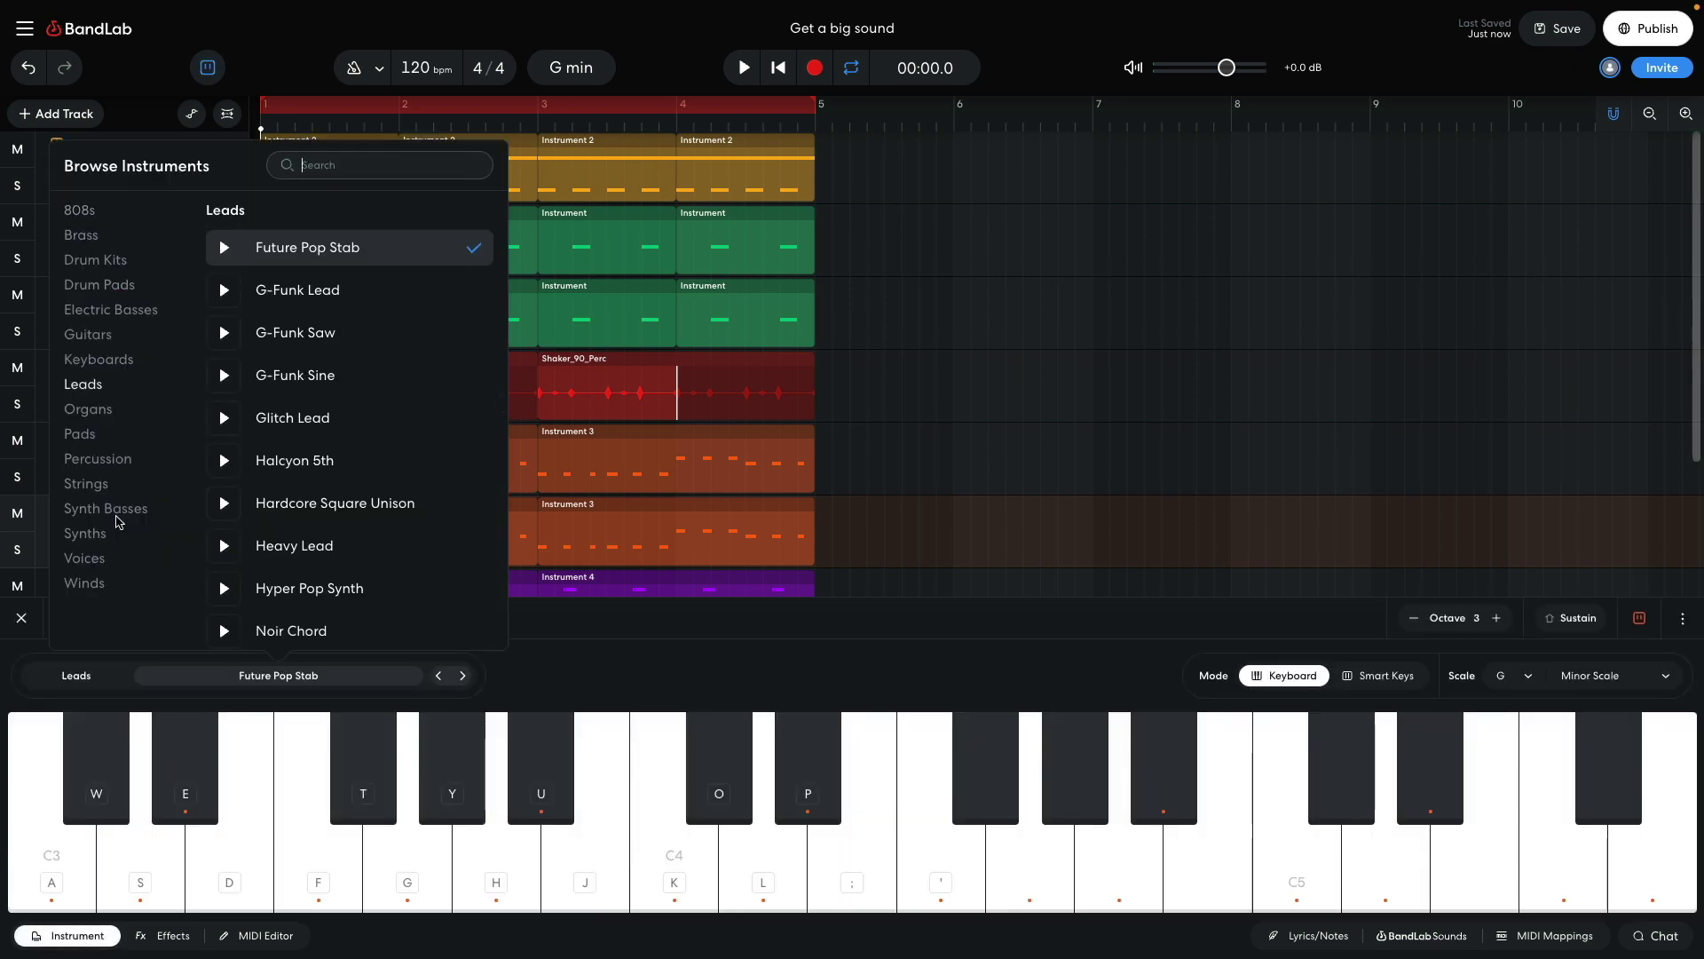
{"action": "left_click", "coordinate": [97, 458]}
{"action": "left_click", "coordinate": [86, 483]}
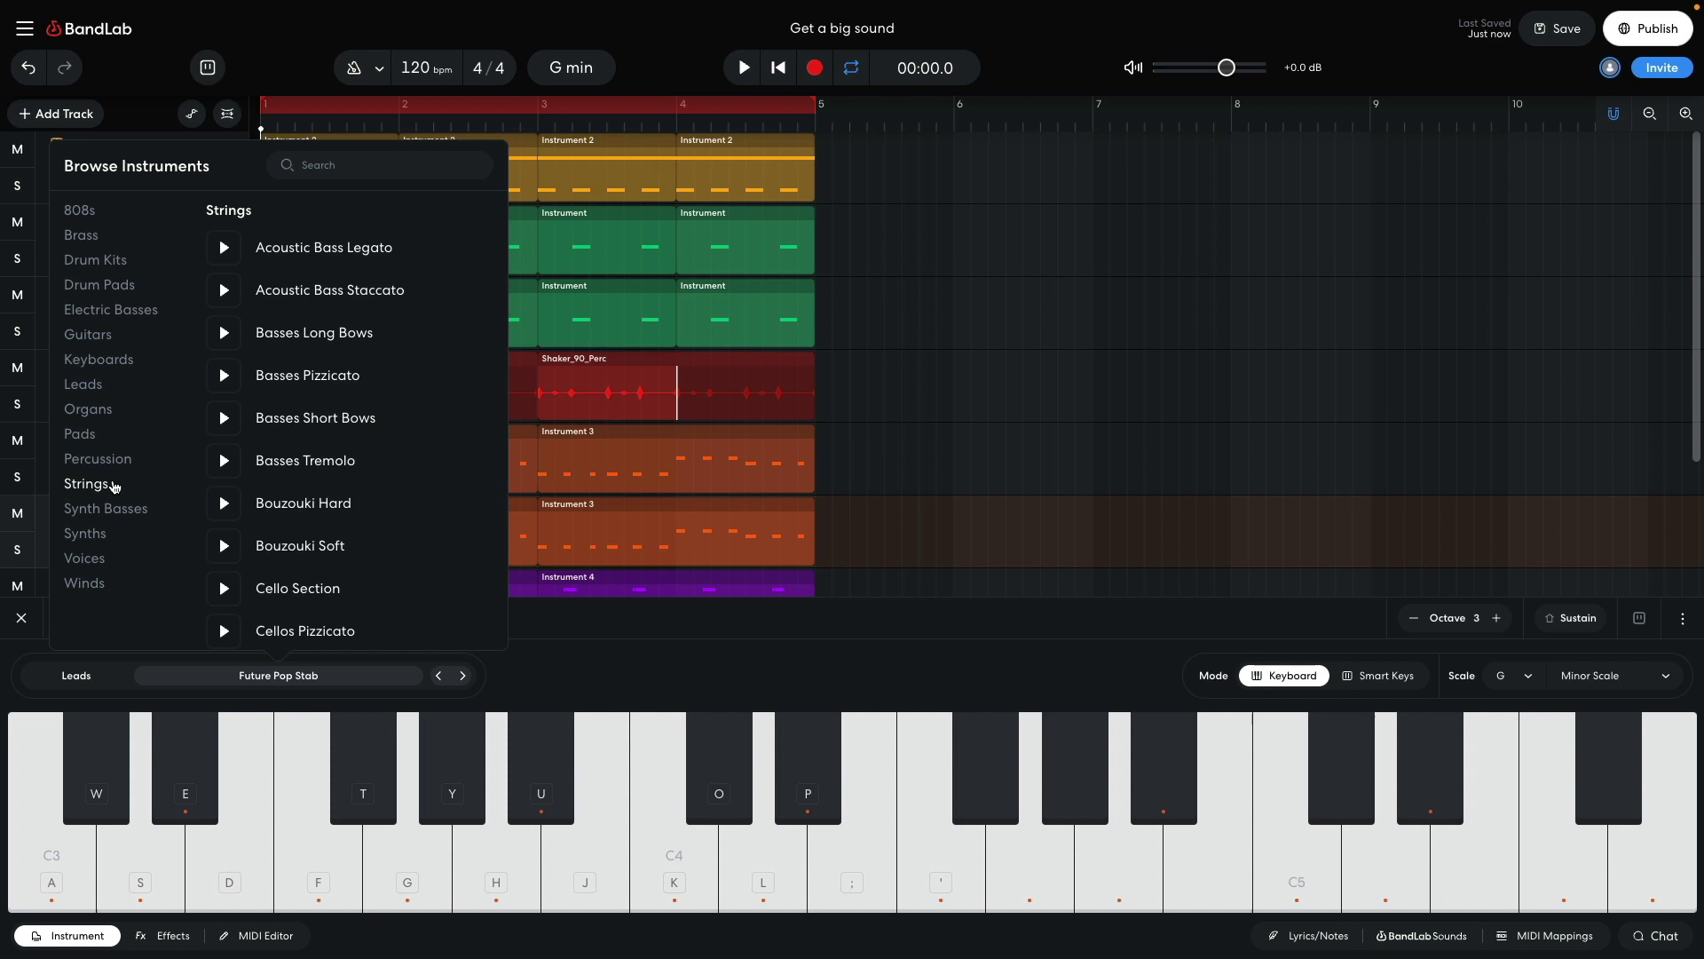
{"action": "scroll", "coordinate": [369, 475], "scroll_direction": "down", "scroll_amount": 6}
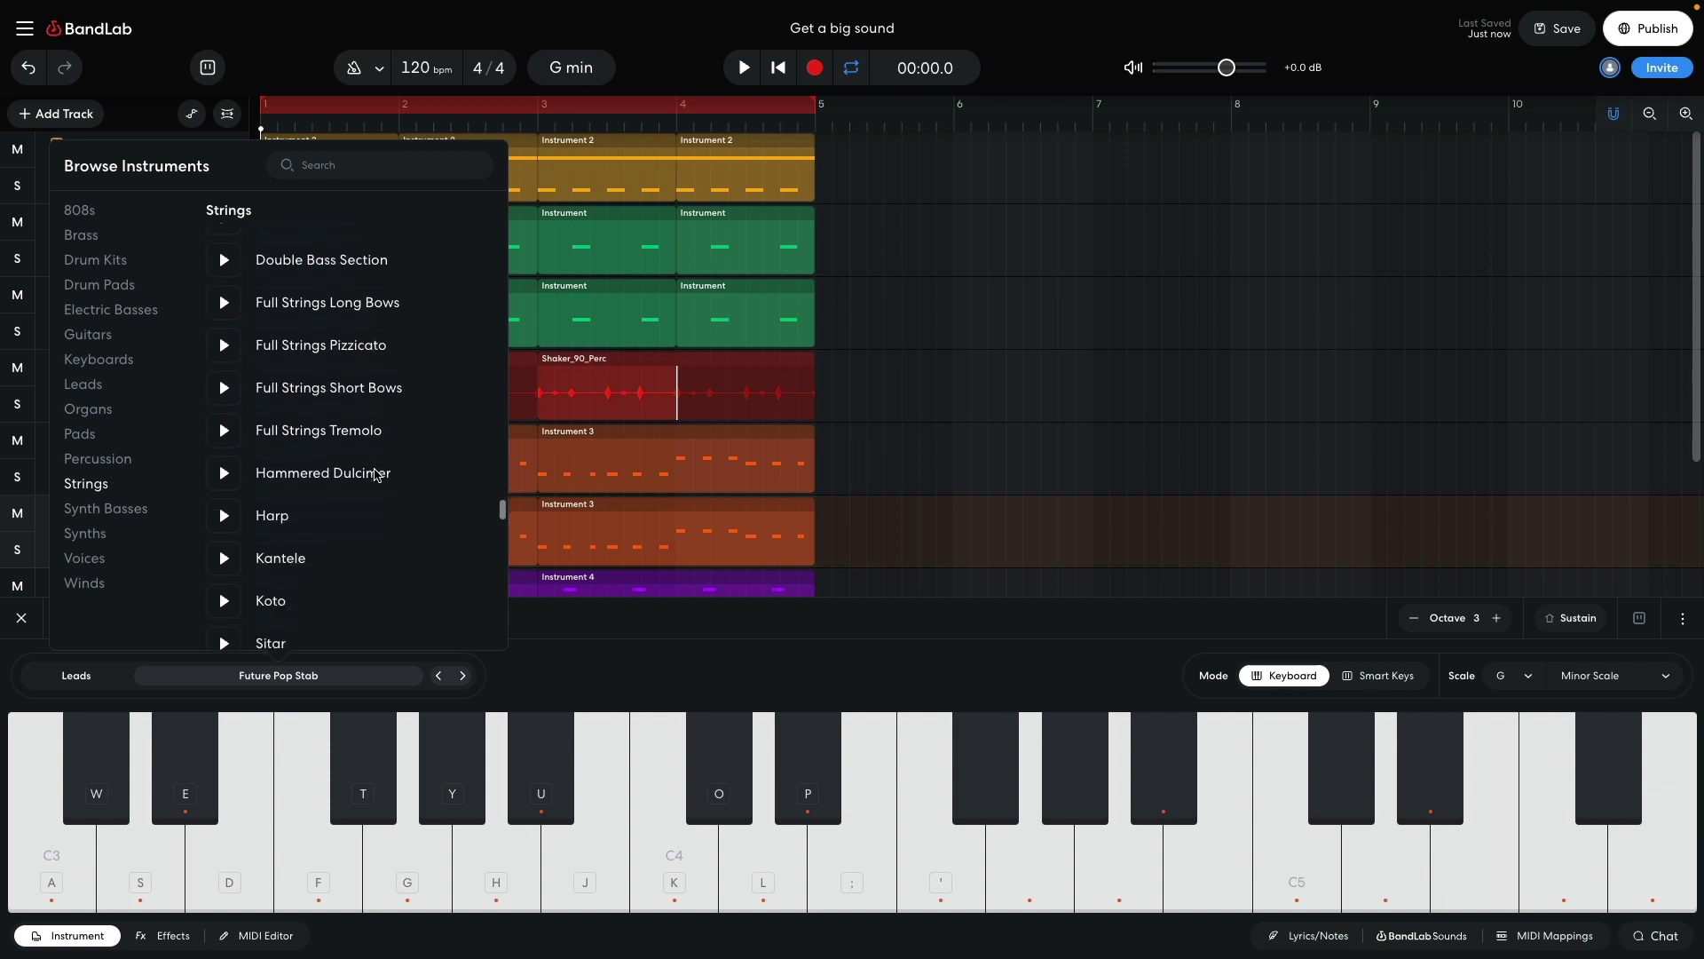
{"action": "scroll", "coordinate": [375, 475], "scroll_direction": "down", "scroll_amount": 4}
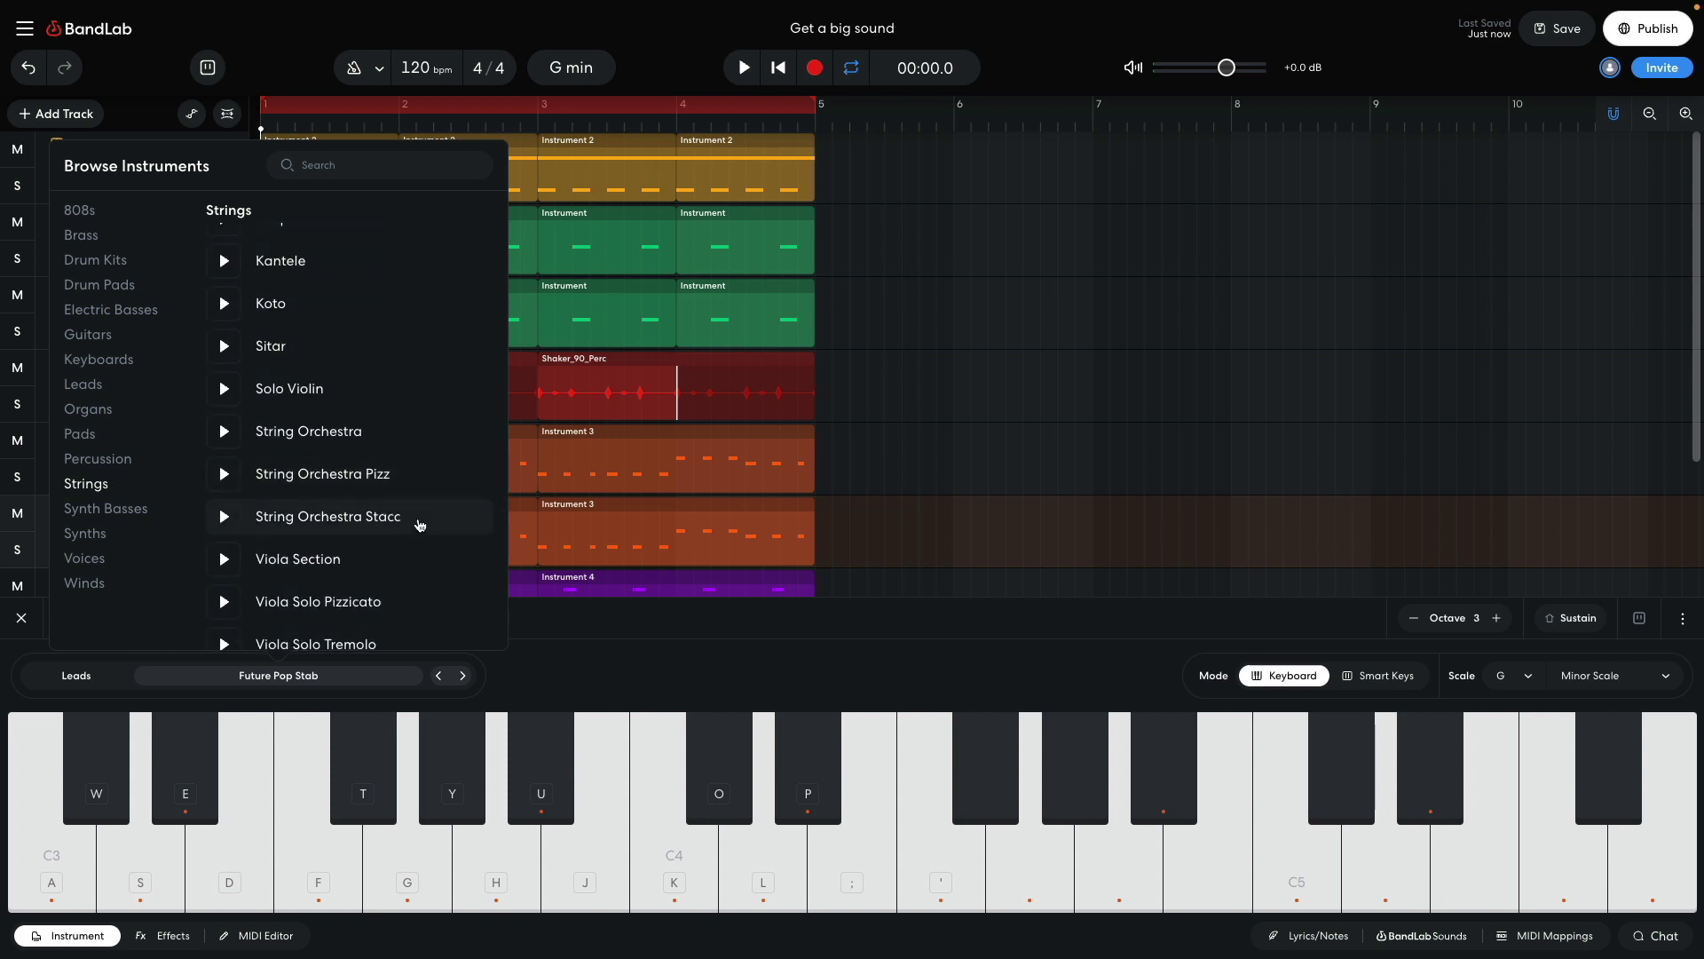
{"action": "left_click", "coordinate": [420, 526]}
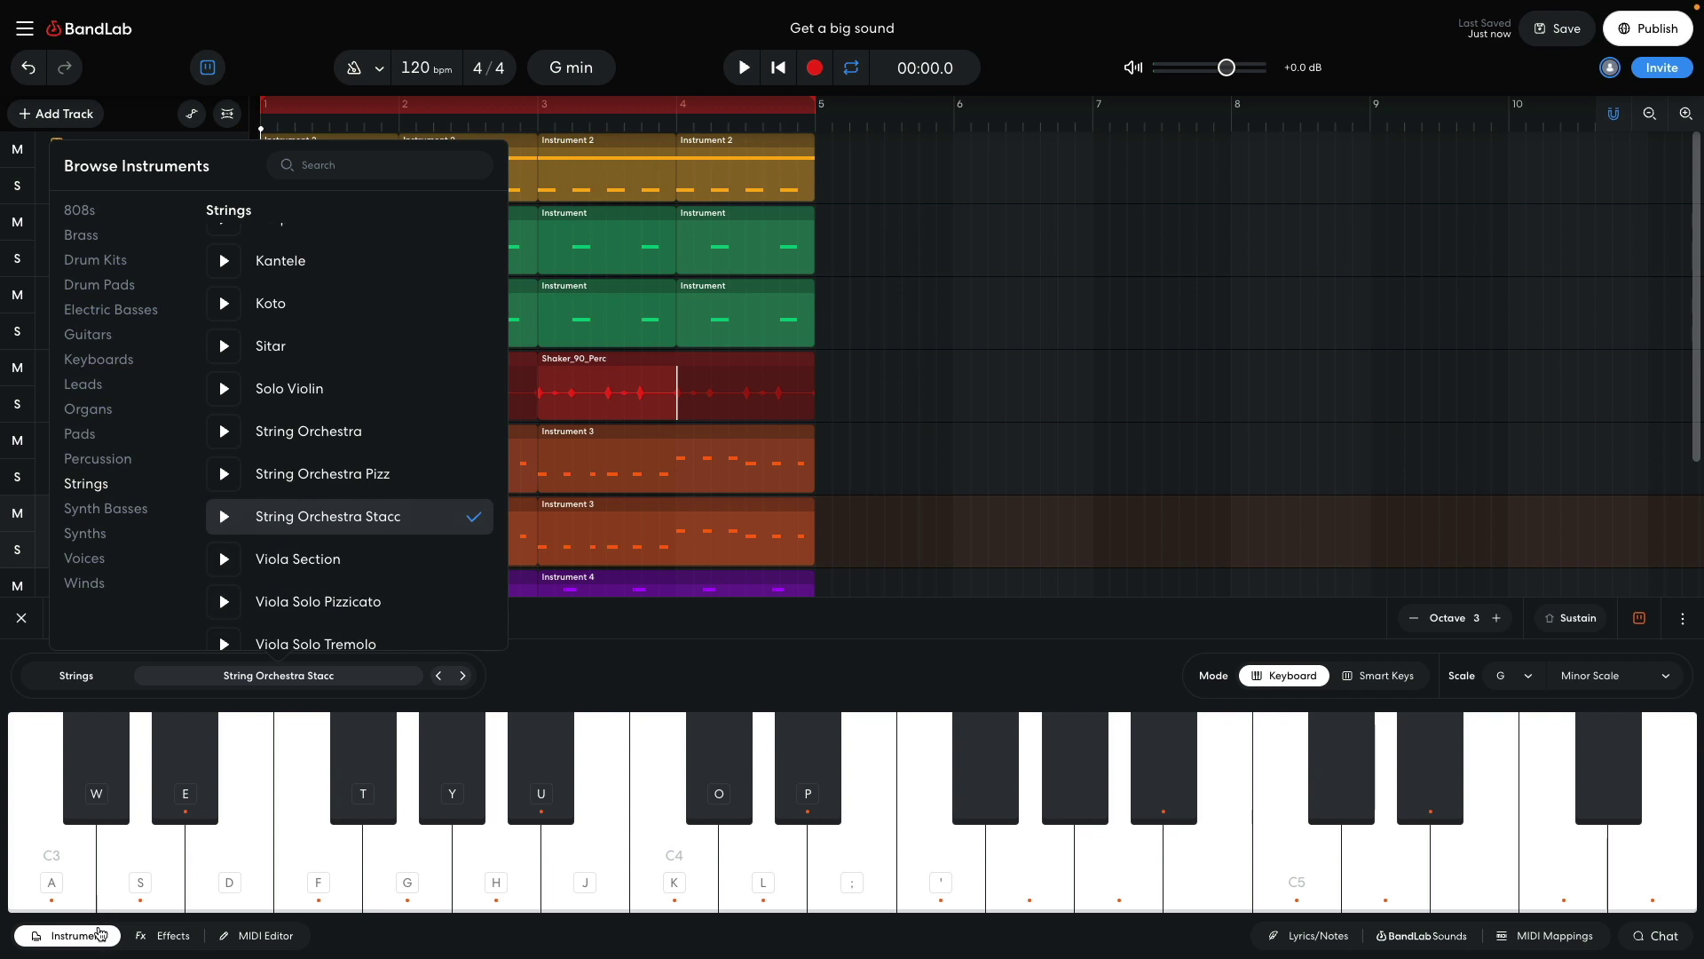
{"action": "left_click", "coordinate": [101, 934]}
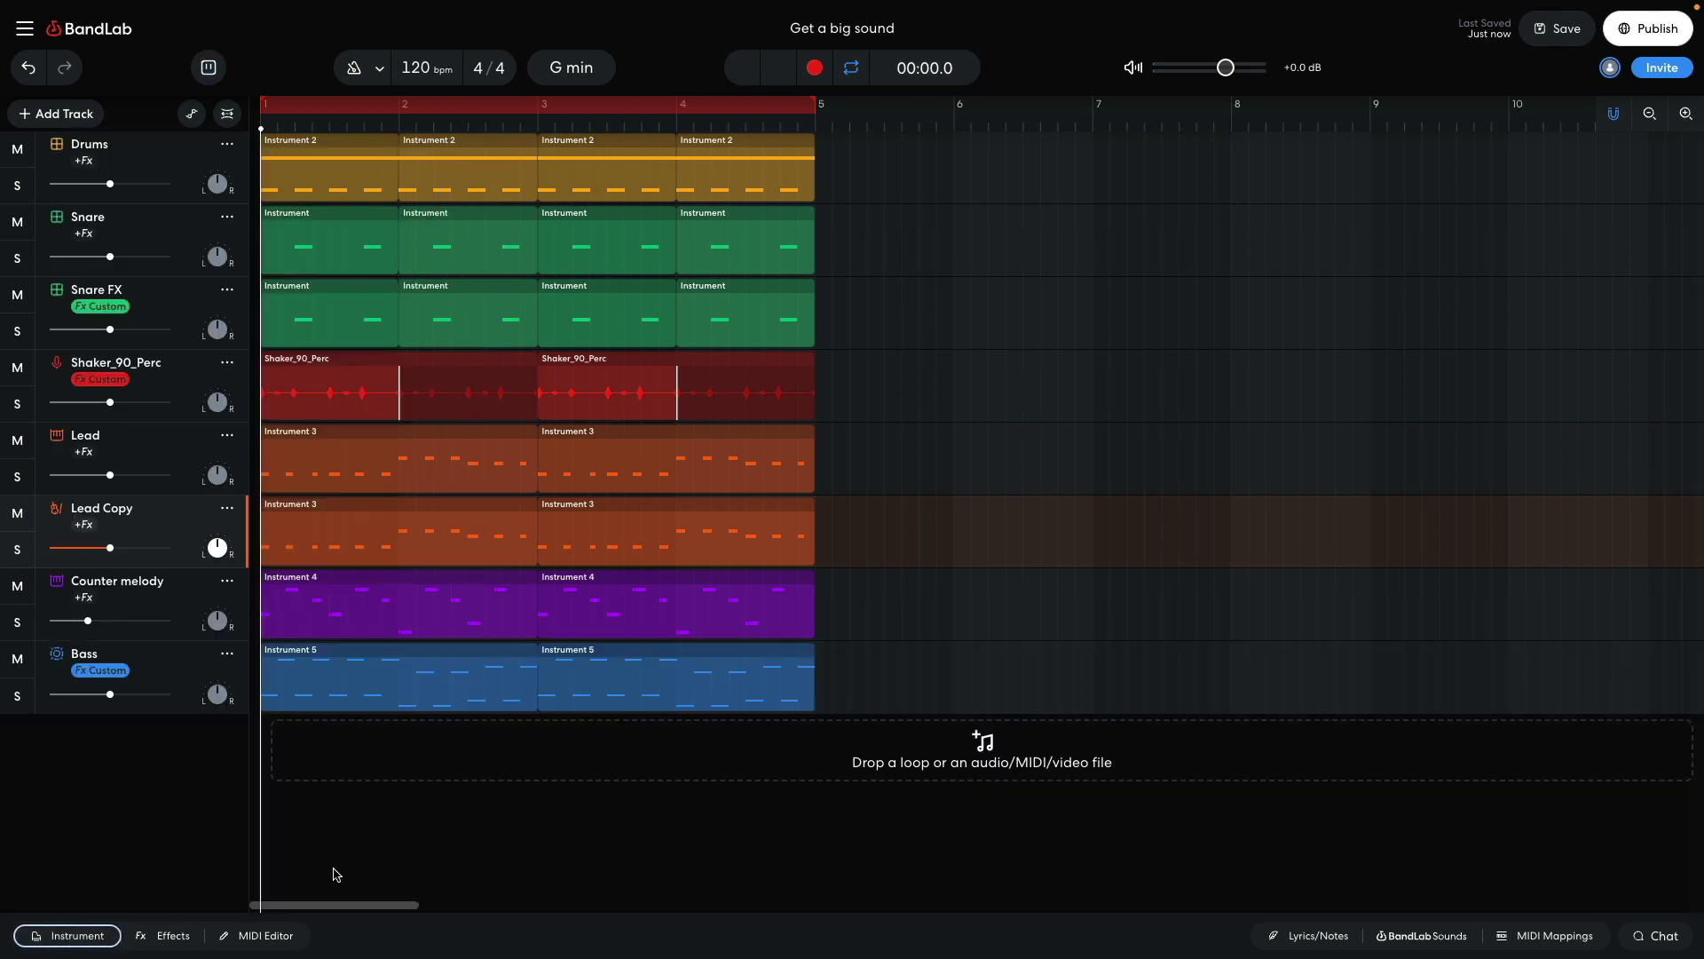
- Play the project to hear the String Orchestra layer under the lead
{"action": "key", "text": "space"}
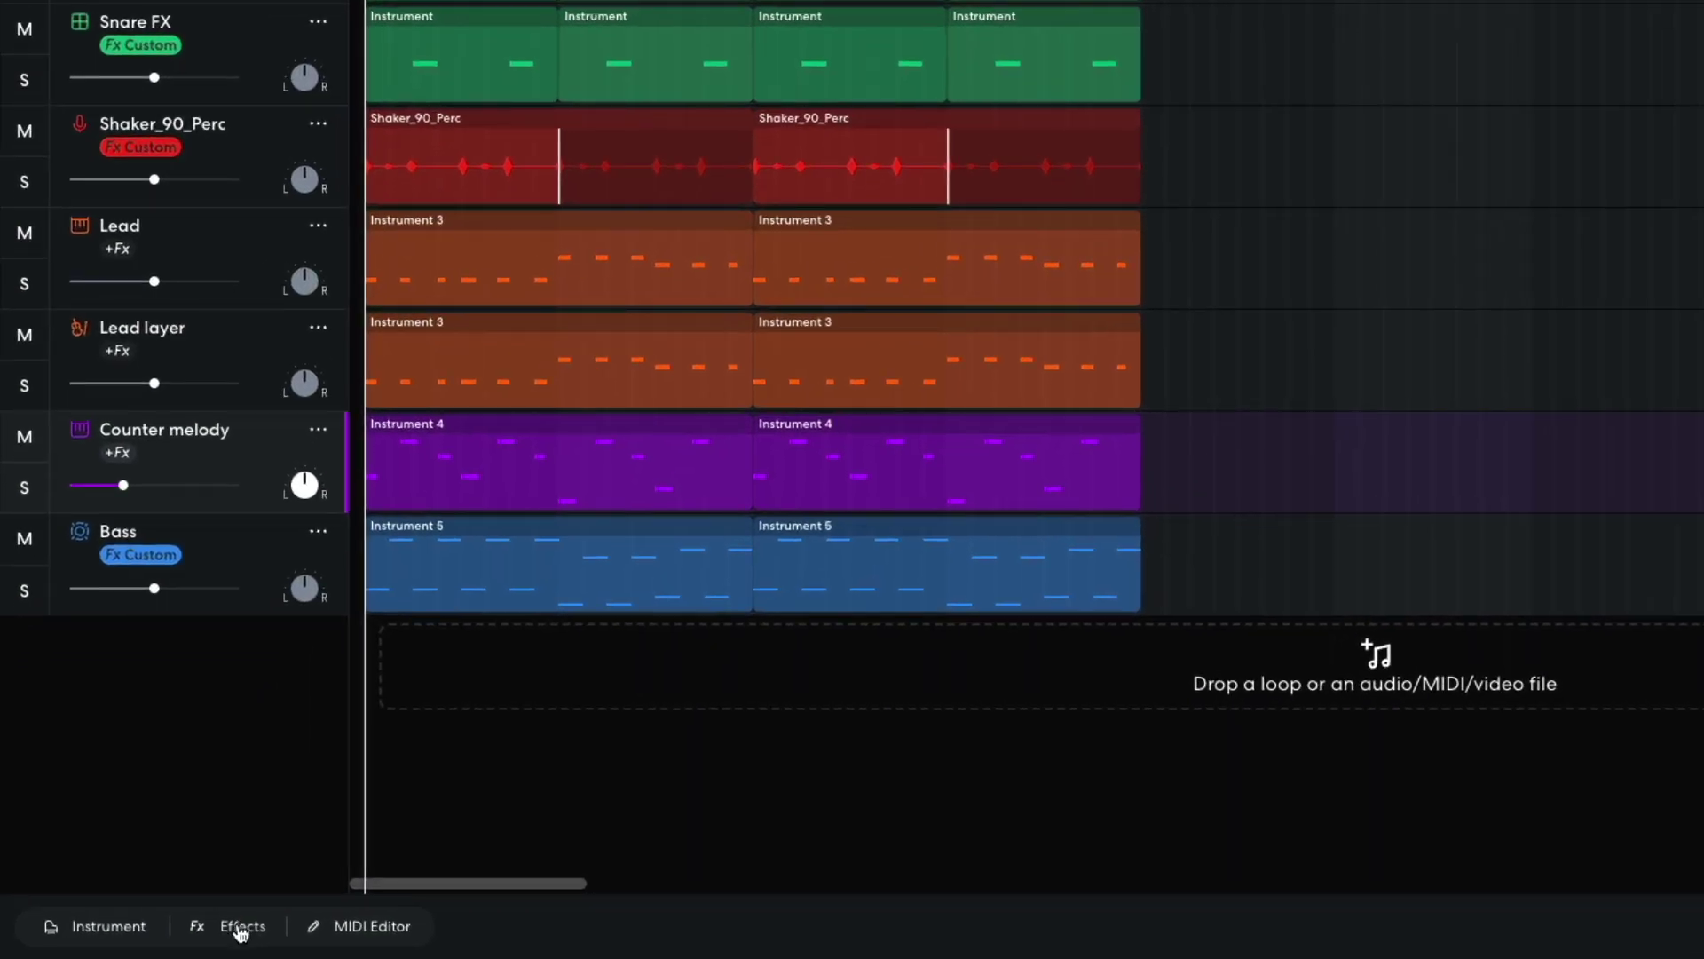
- Add a Studio Reverb to the Counter melody track
{"action": "left_click", "coordinate": [170, 935]}
{"action": "left_click", "coordinate": [465, 700]}
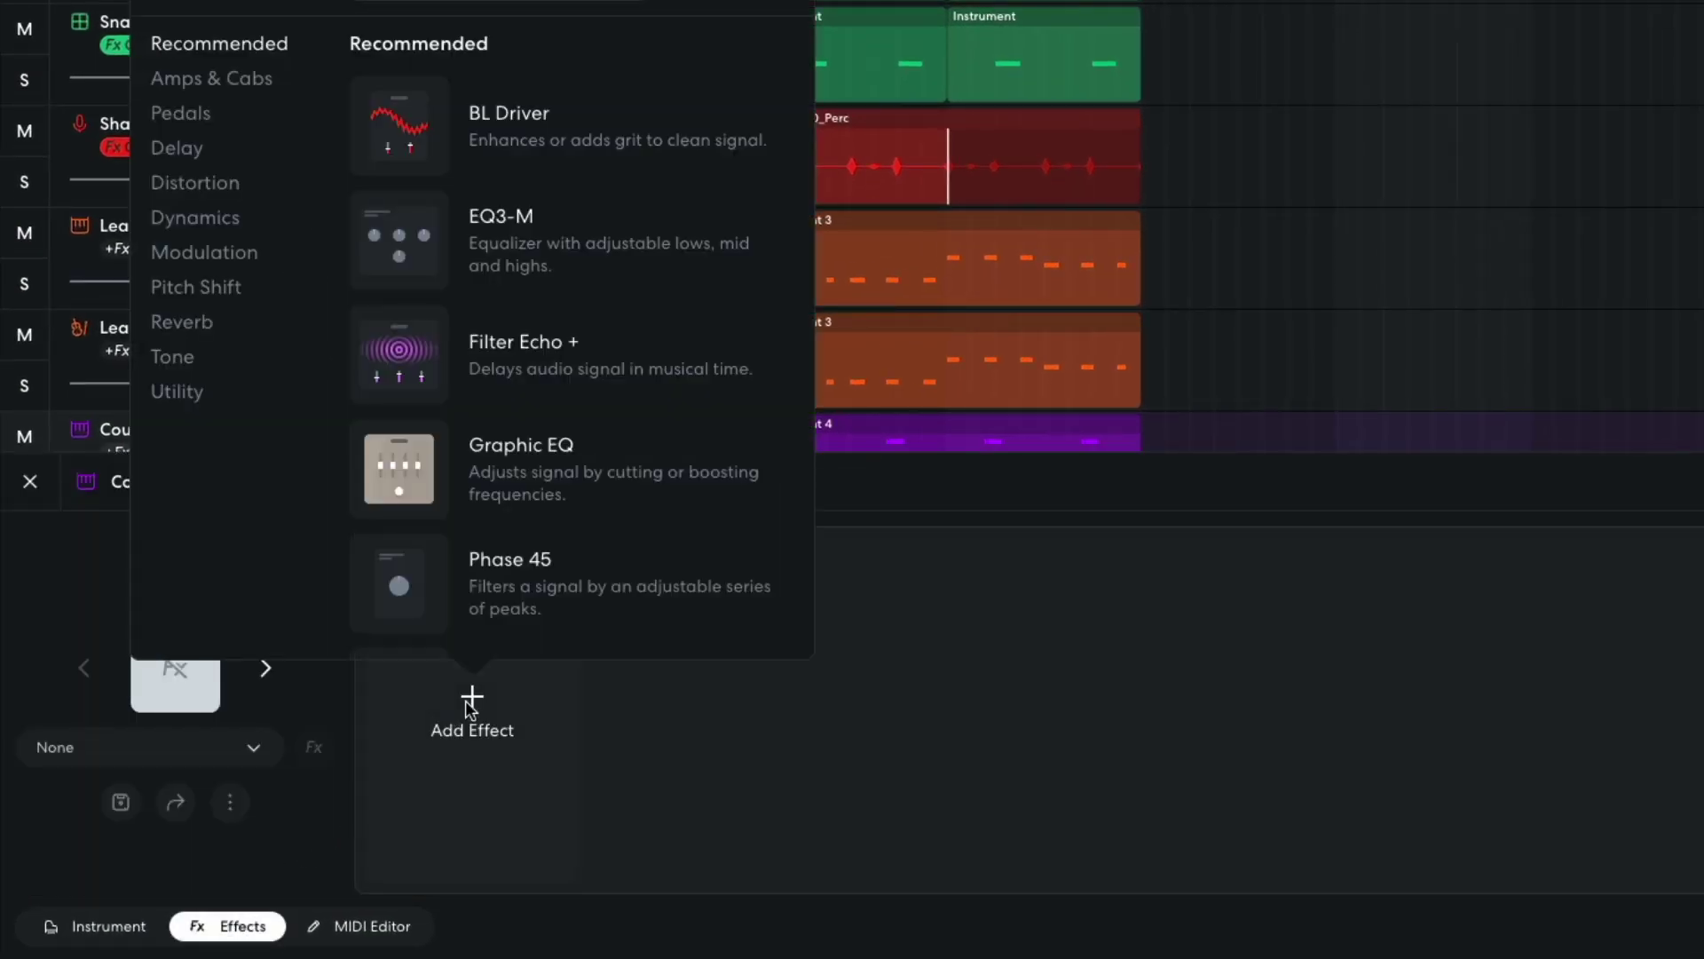
{"action": "left_click", "coordinate": [203, 325]}
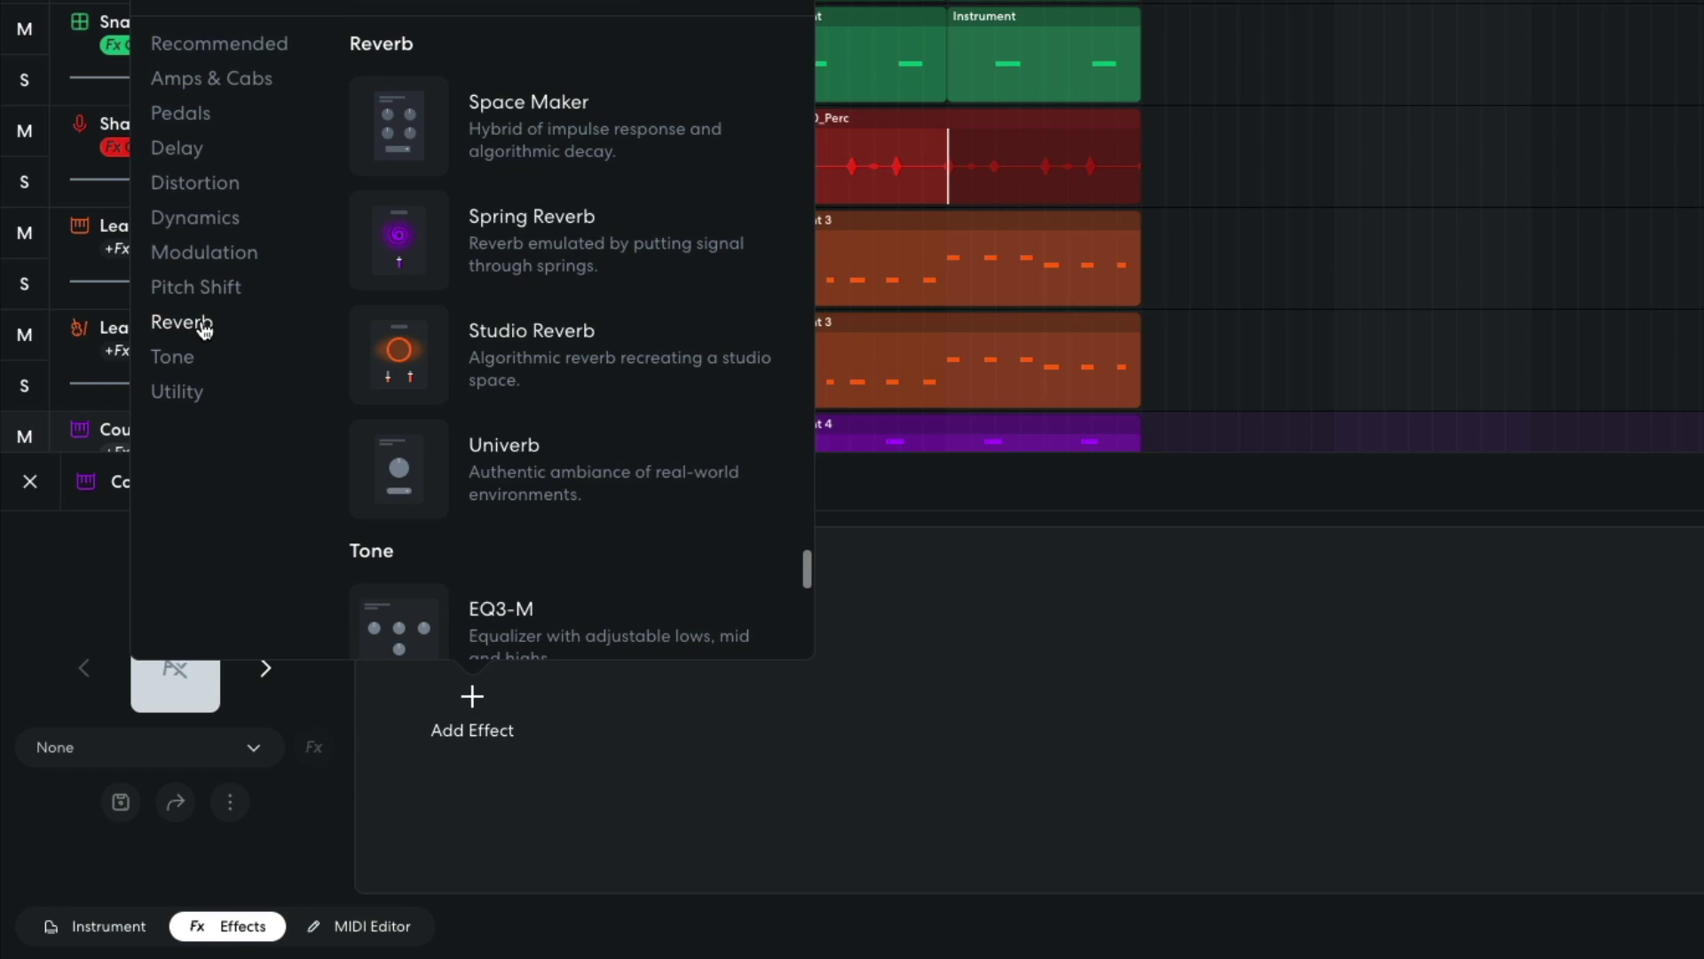
{"action": "left_click", "coordinate": [406, 346]}
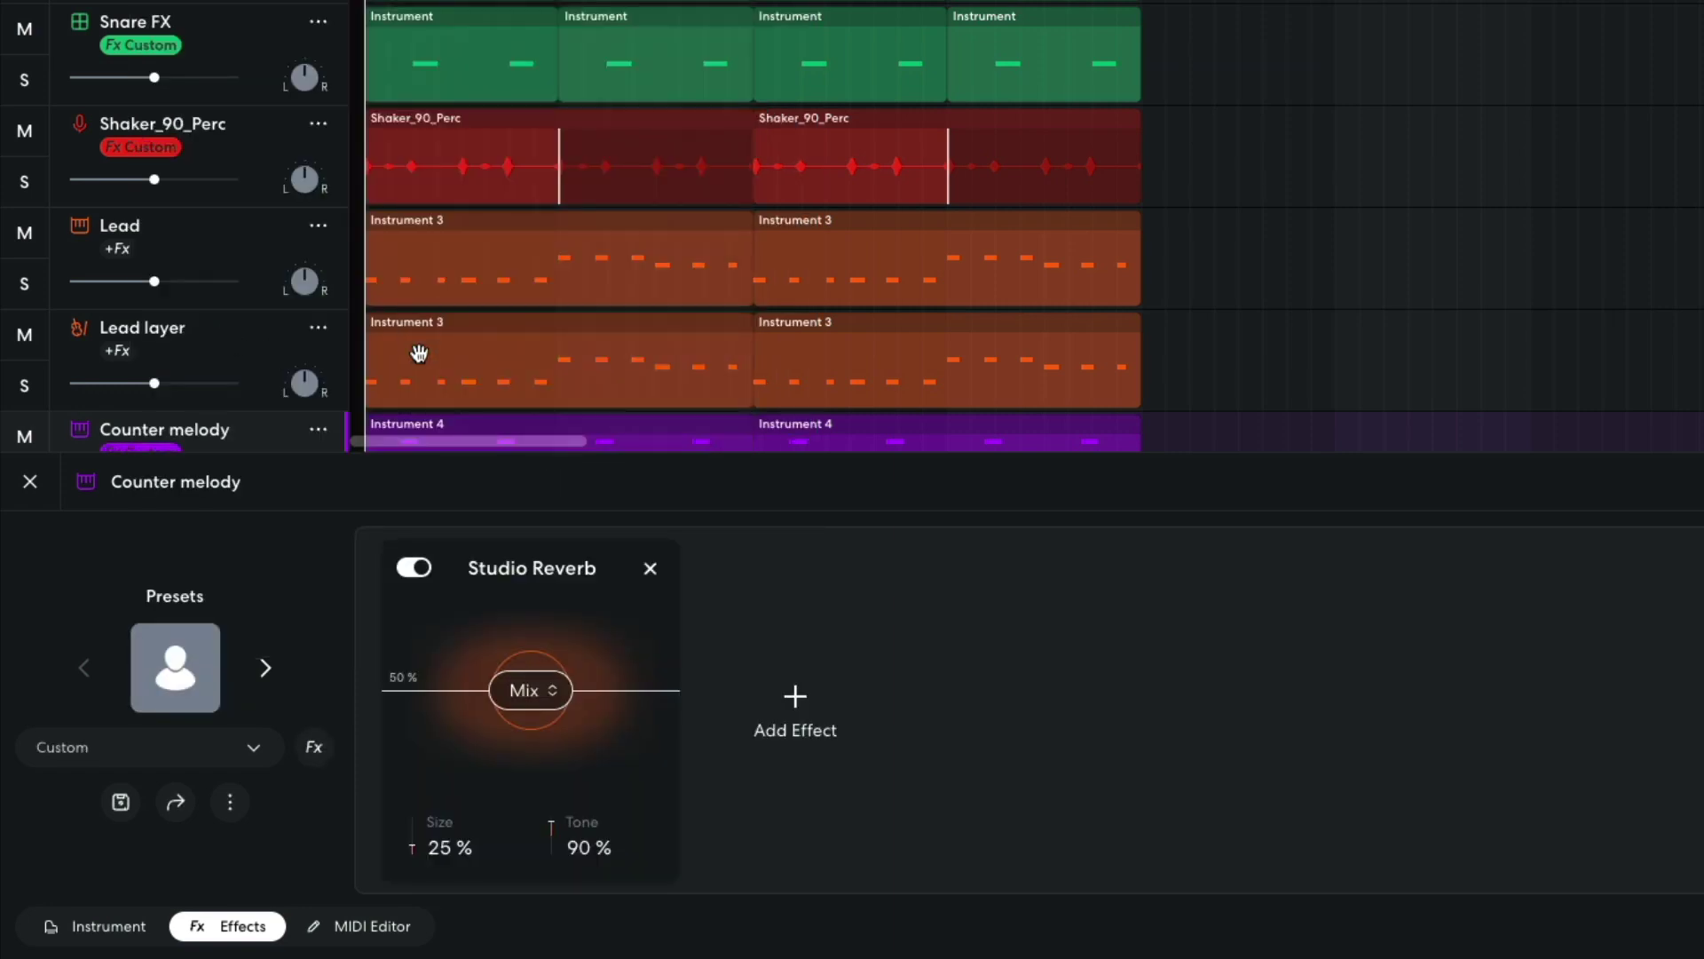
- Add a BL 1176 compressor after the Studio Reverb and play the project
{"action": "left_click", "coordinate": [794, 710]}
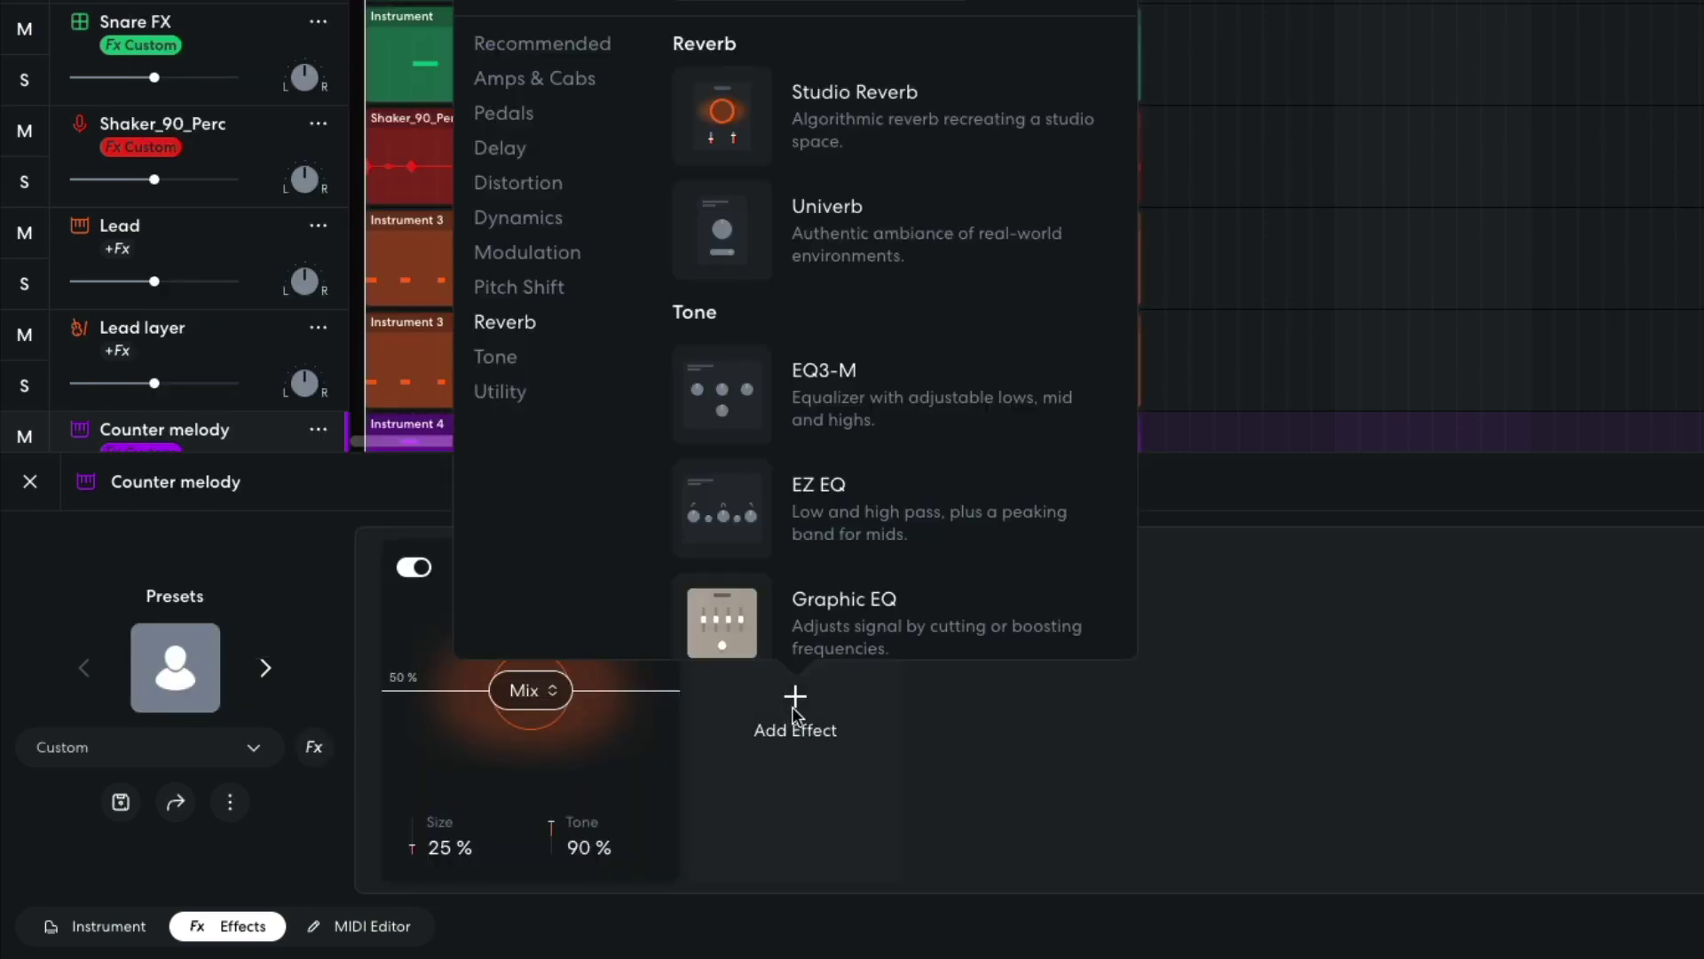
{"action": "left_click", "coordinate": [536, 222]}
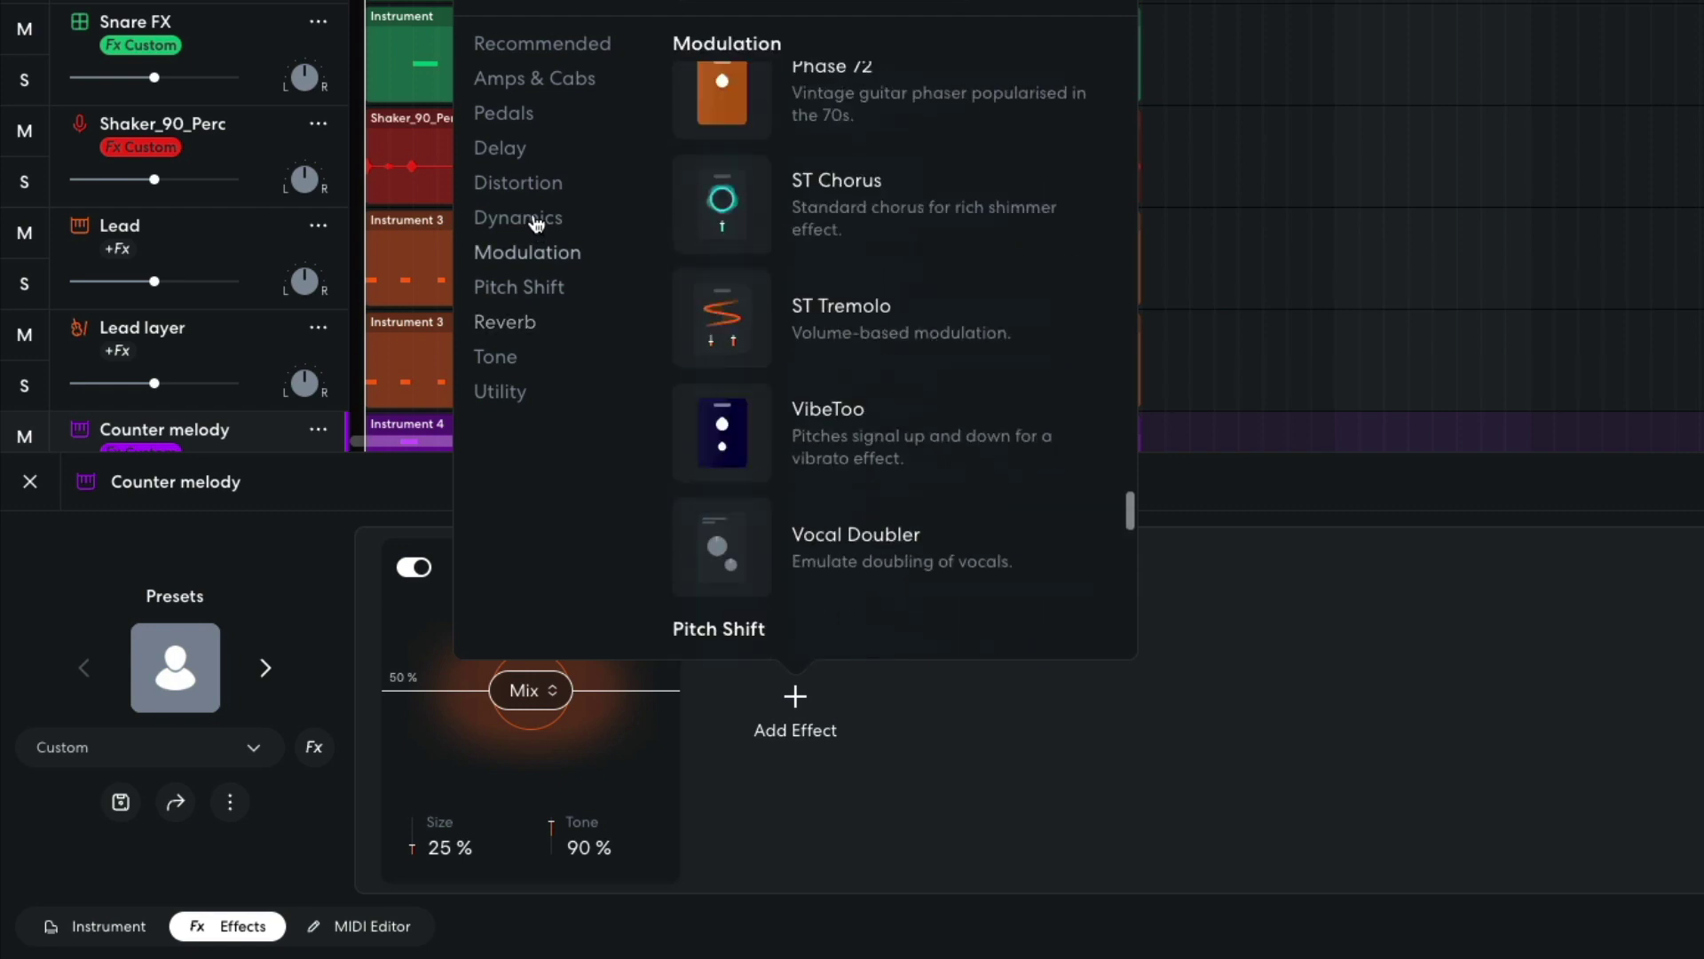
{"action": "left_click", "coordinate": [825, 129]}
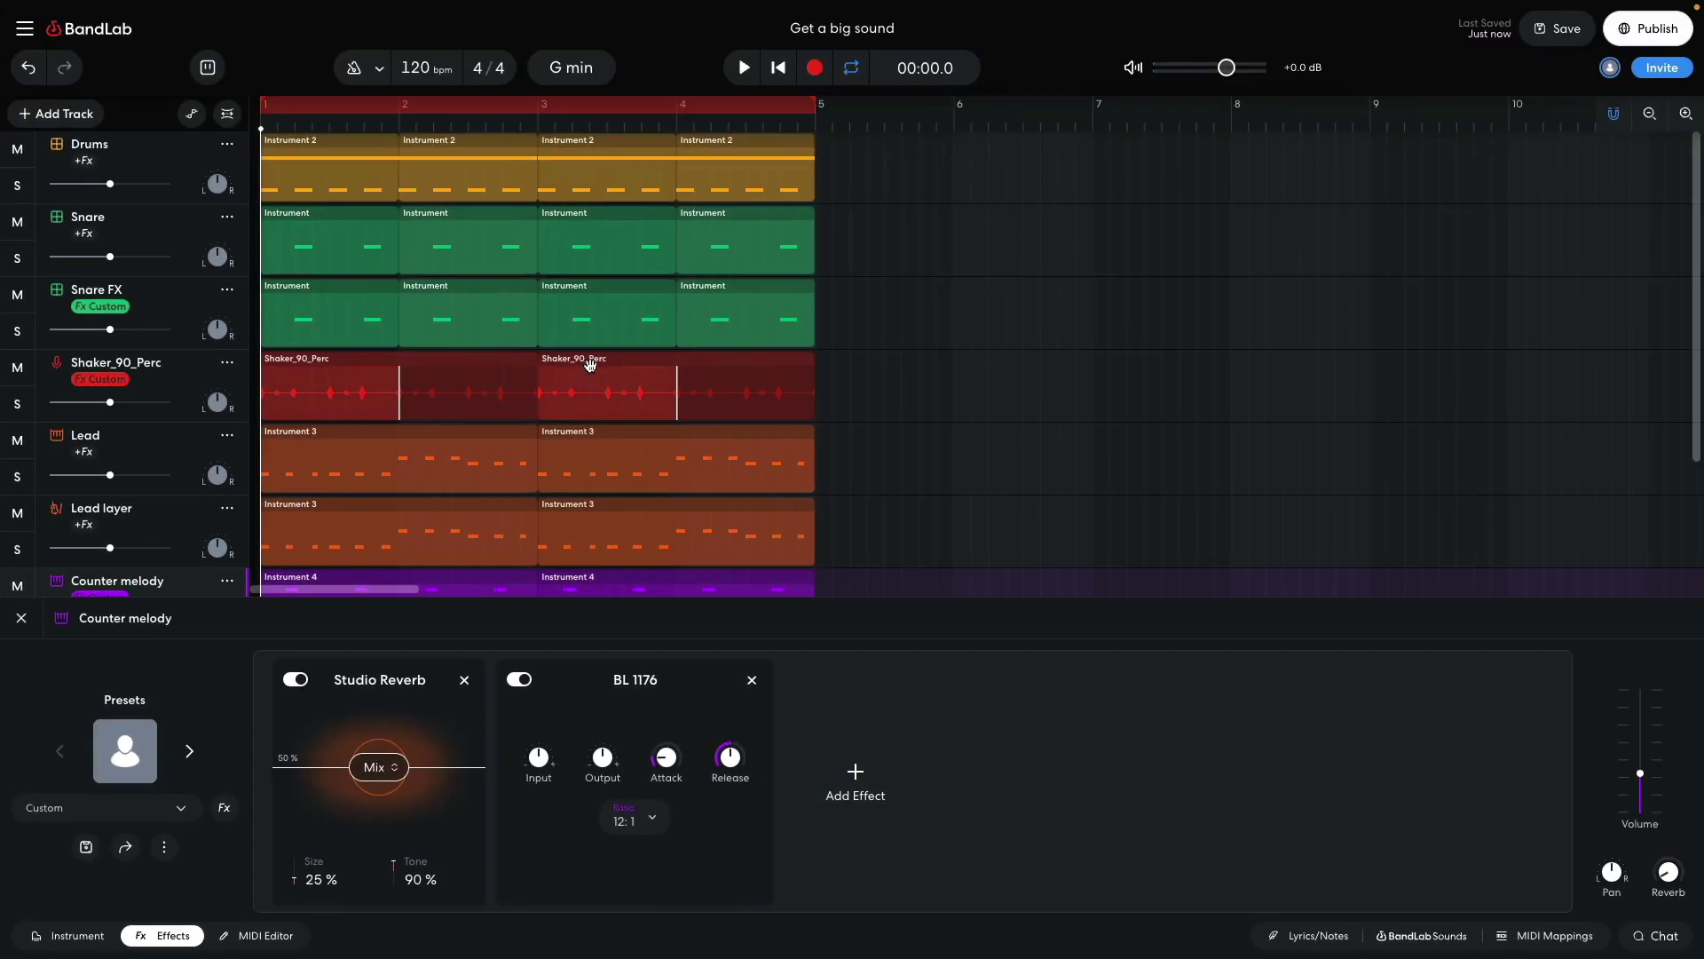
{"action": "key", "text": "space"}
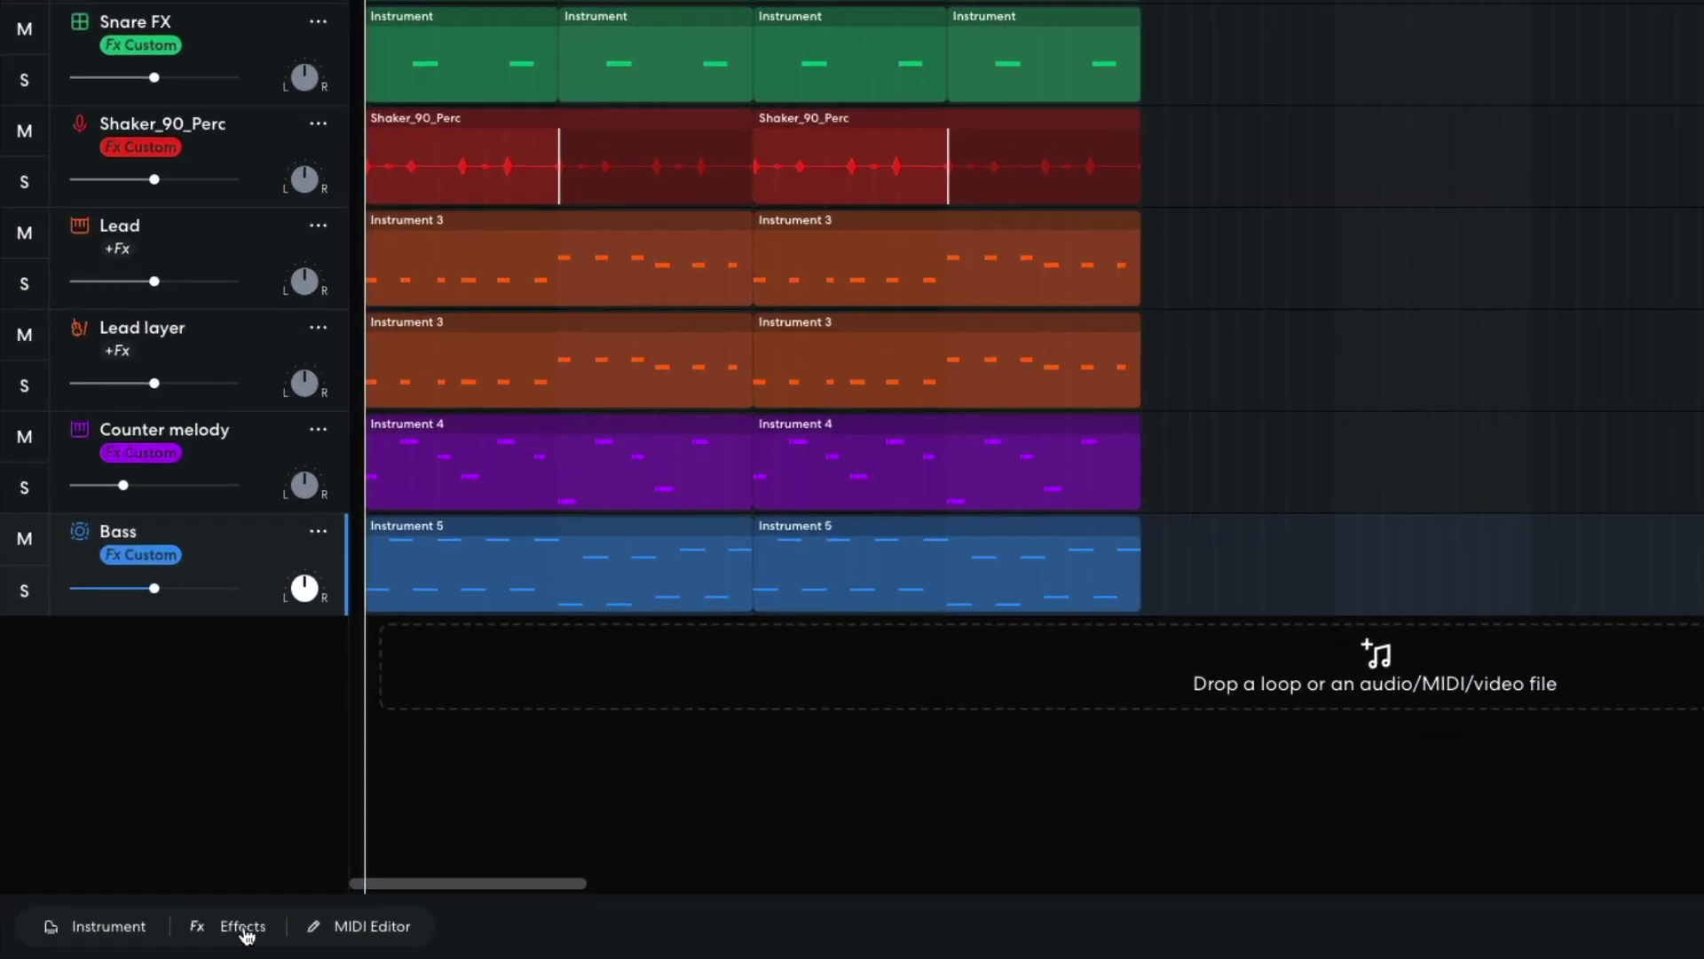
- Add a Dynamics > Pumper effect to the Bass track, after its Lowpass Multi Filter
{"action": "left_click", "coordinate": [165, 936]}
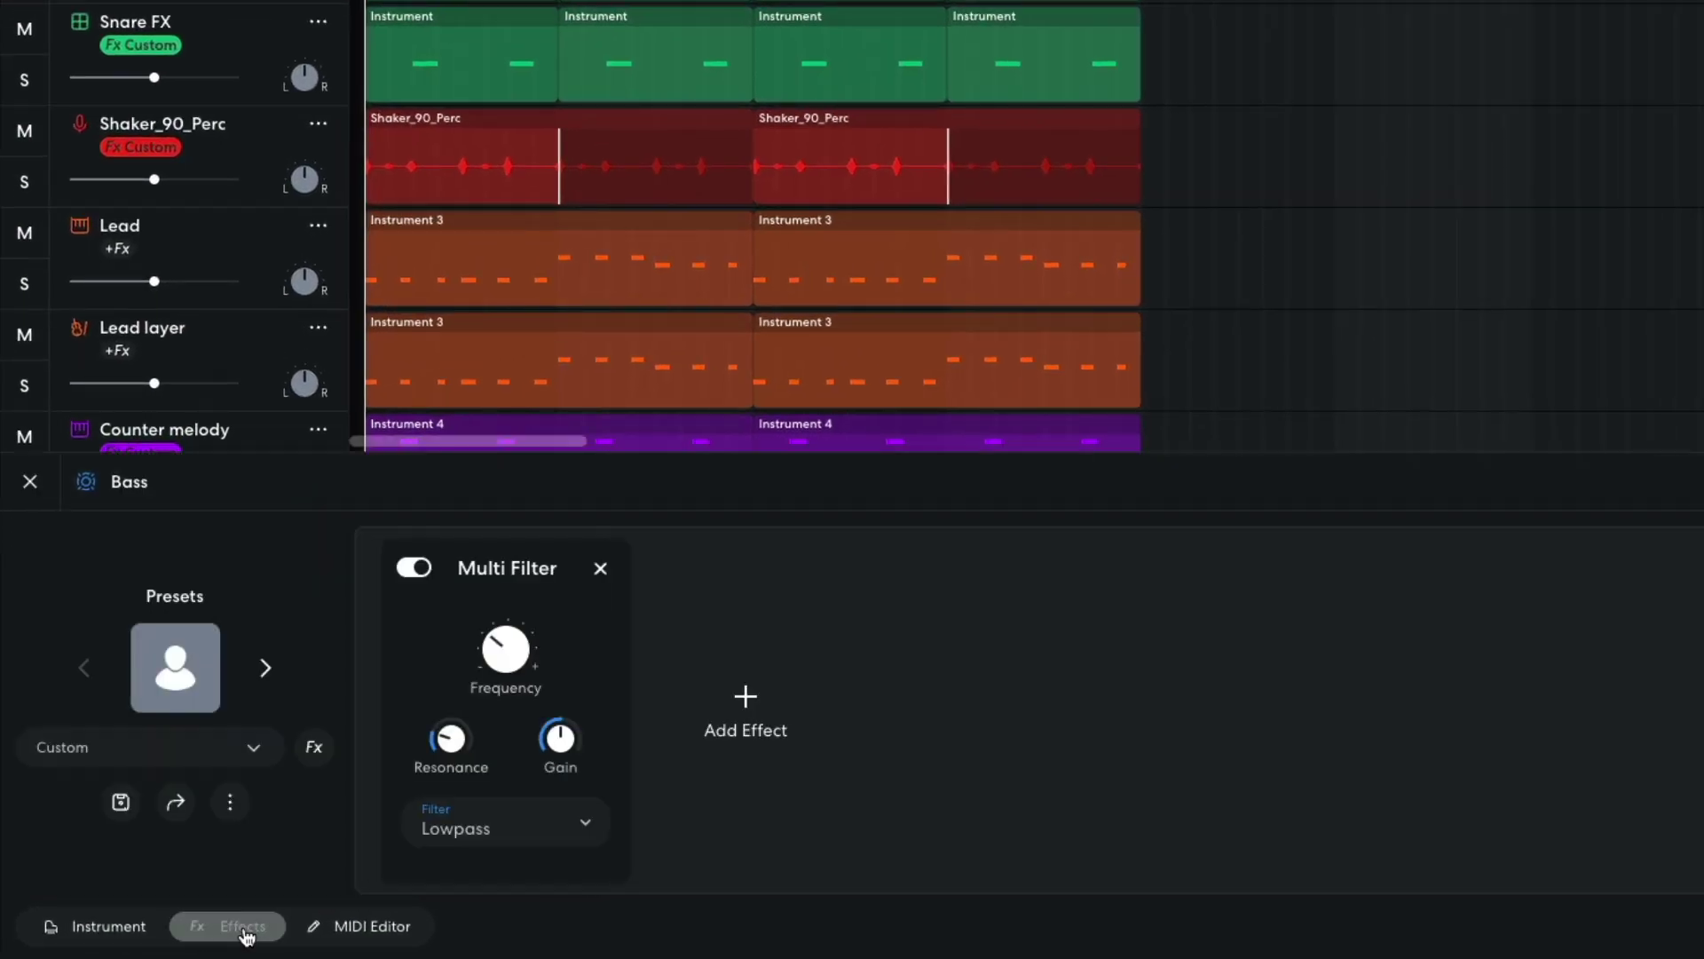
{"action": "left_click", "coordinate": [745, 701]}
{"action": "left_click", "coordinate": [494, 222]}
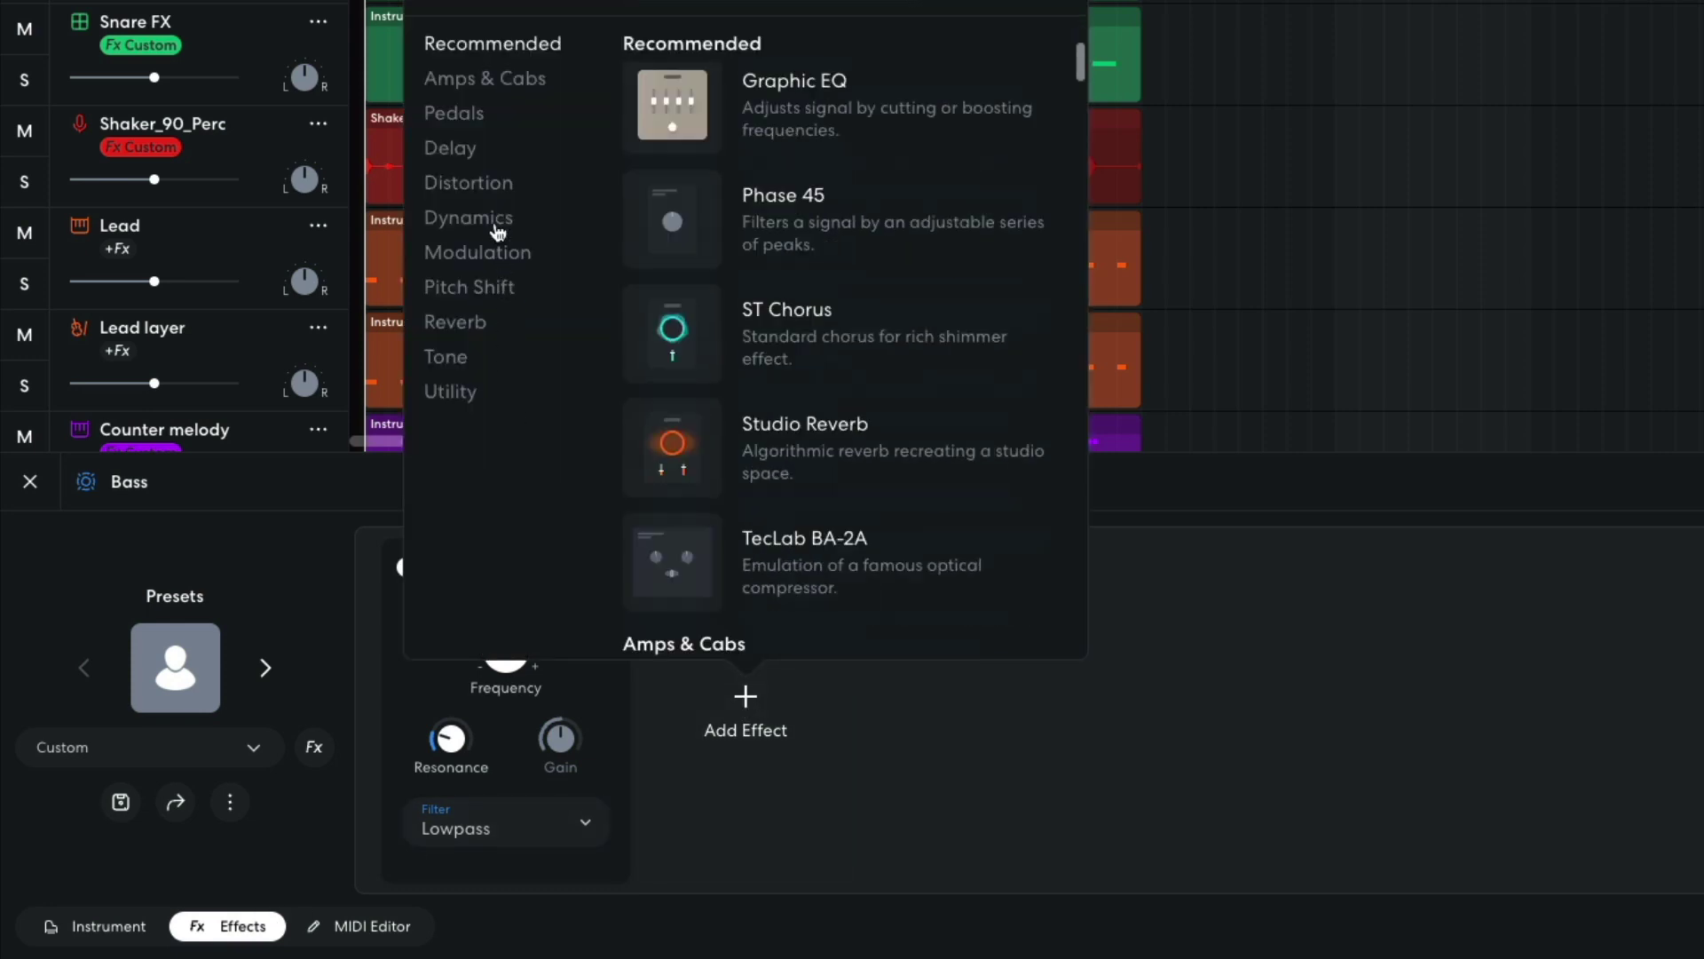
{"action": "scroll", "coordinate": [799, 315], "scroll_direction": "down", "scroll_amount": 3}
{"action": "scroll", "coordinate": [825, 320], "scroll_direction": "down", "scroll_amount": 2}
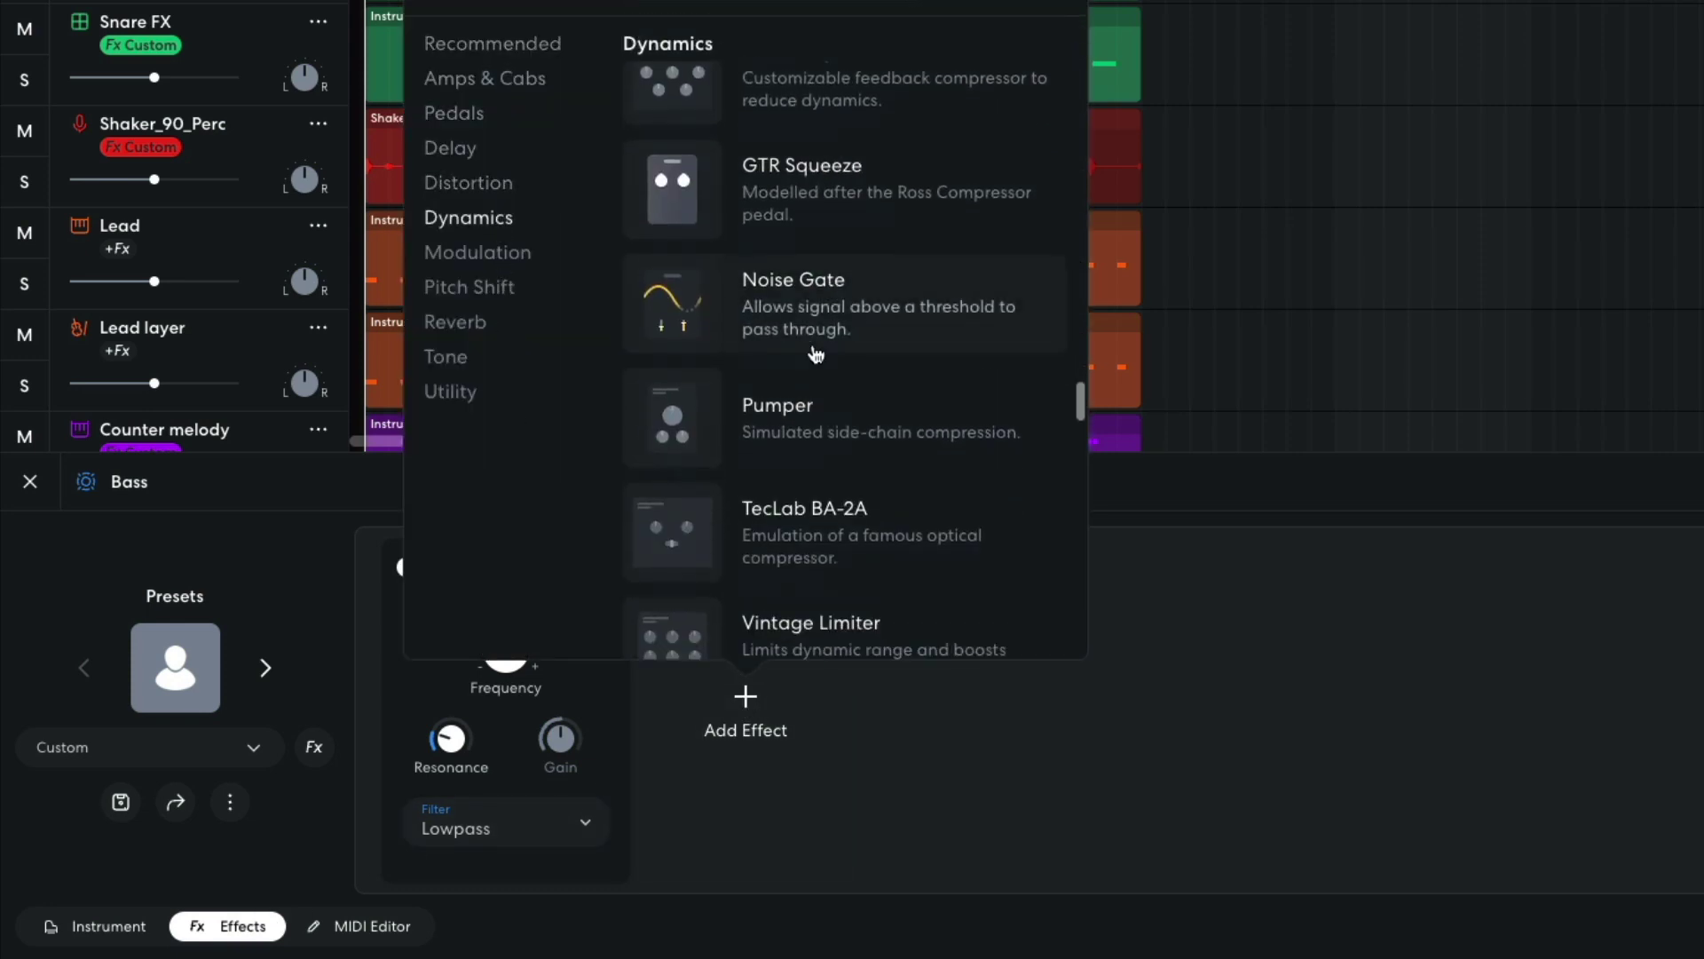
{"action": "left_click", "coordinate": [794, 413]}
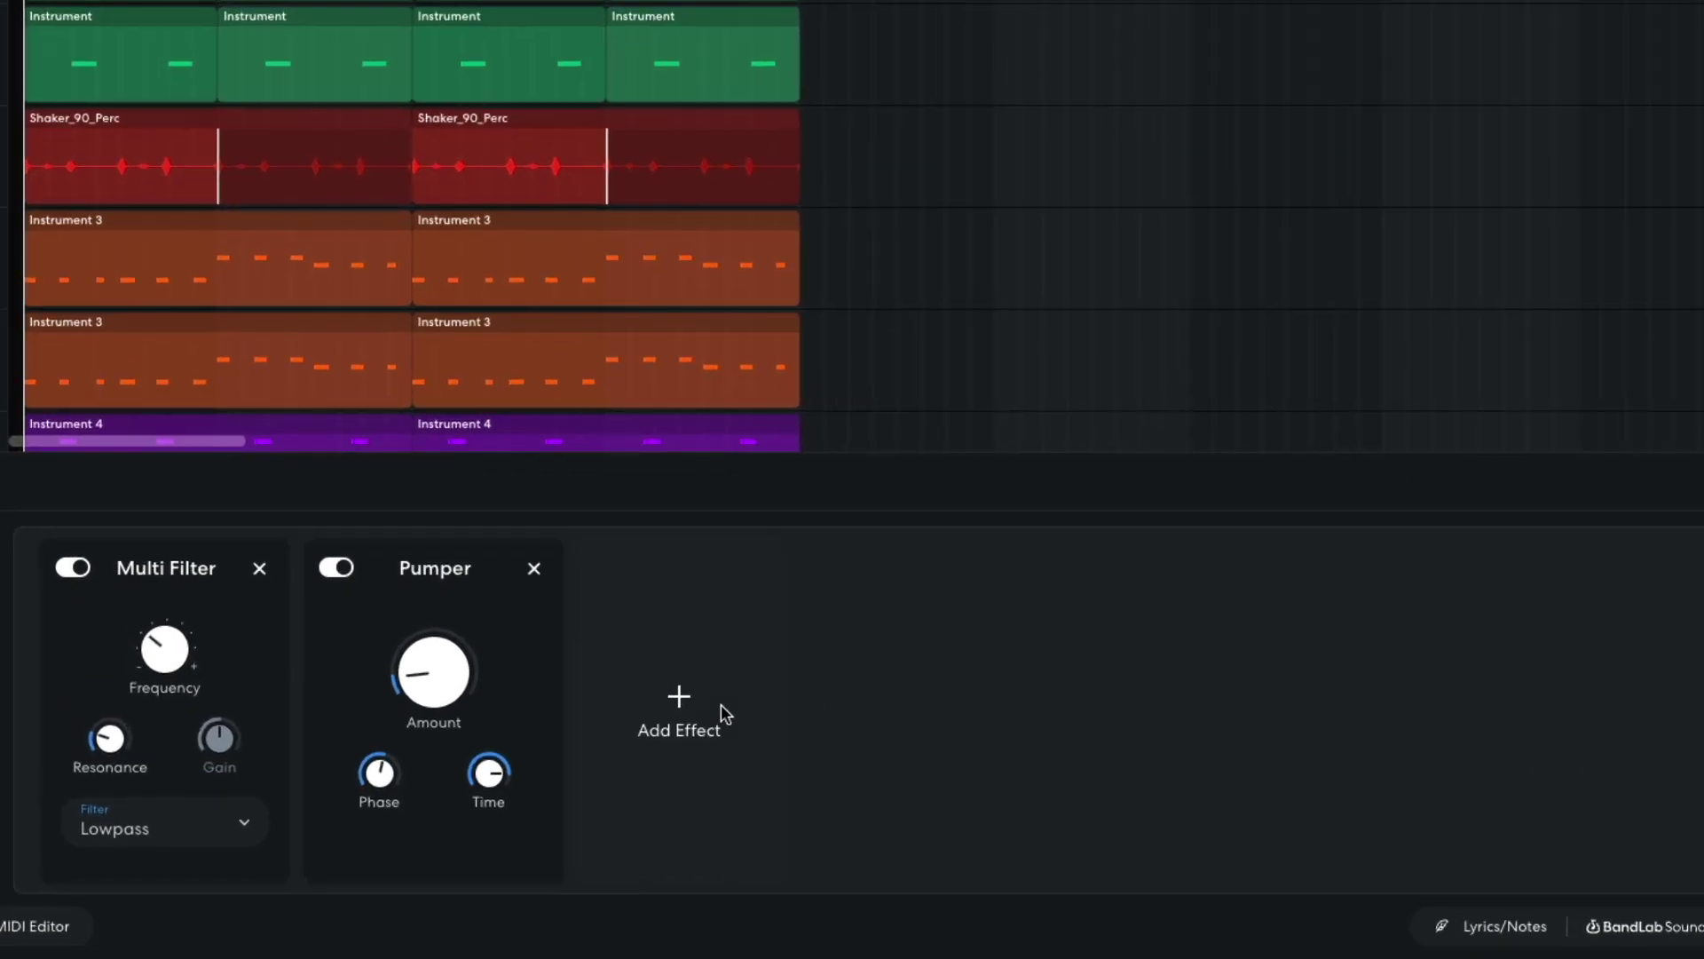
- Append a Utility > Gain effect to the Bass chain, right after the Pumper
{"action": "left_click", "coordinate": [737, 777]}
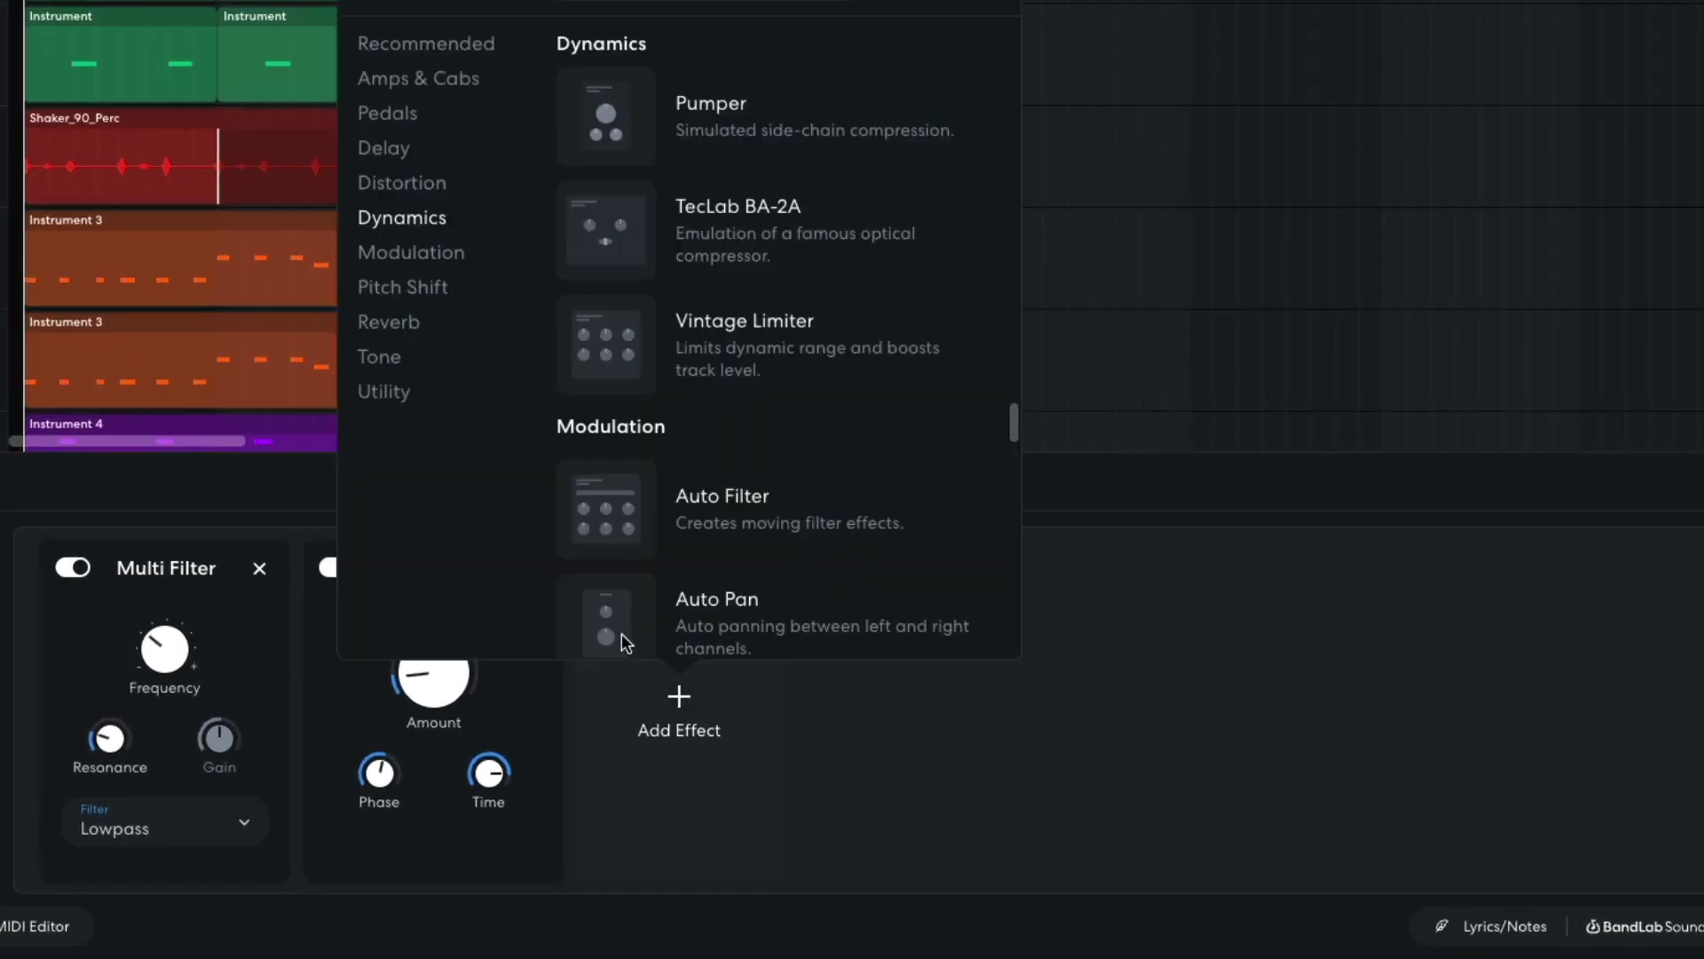
{"action": "left_click", "coordinate": [385, 393]}
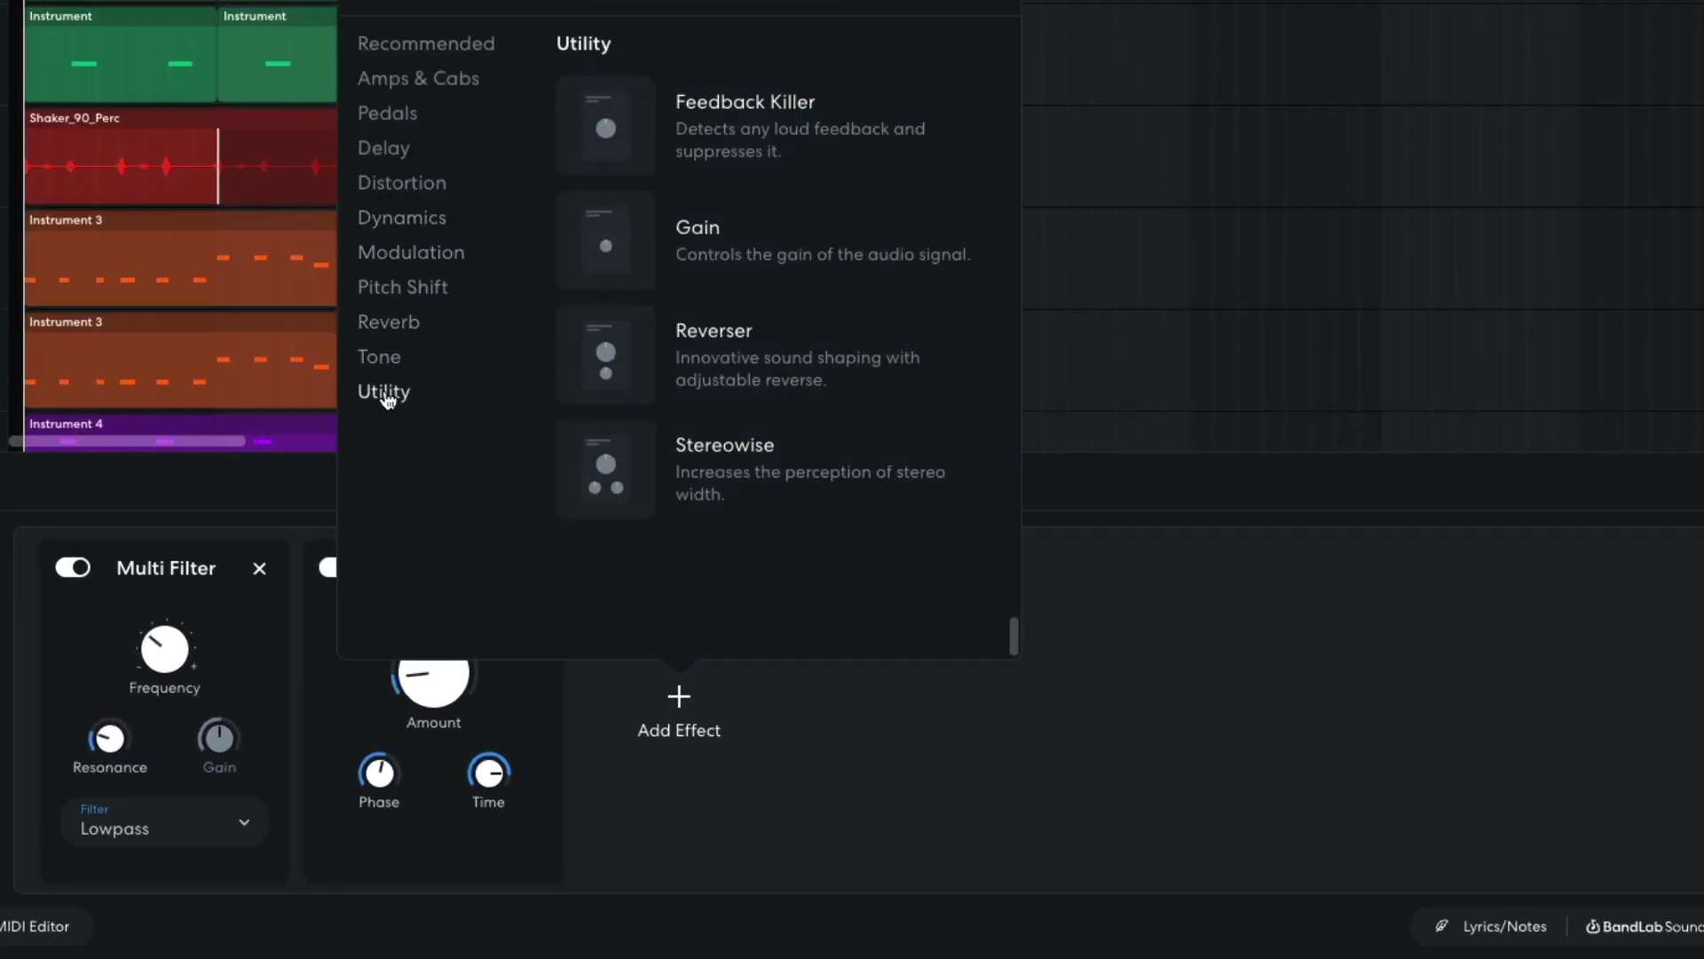
{"action": "left_click", "coordinate": [595, 262]}
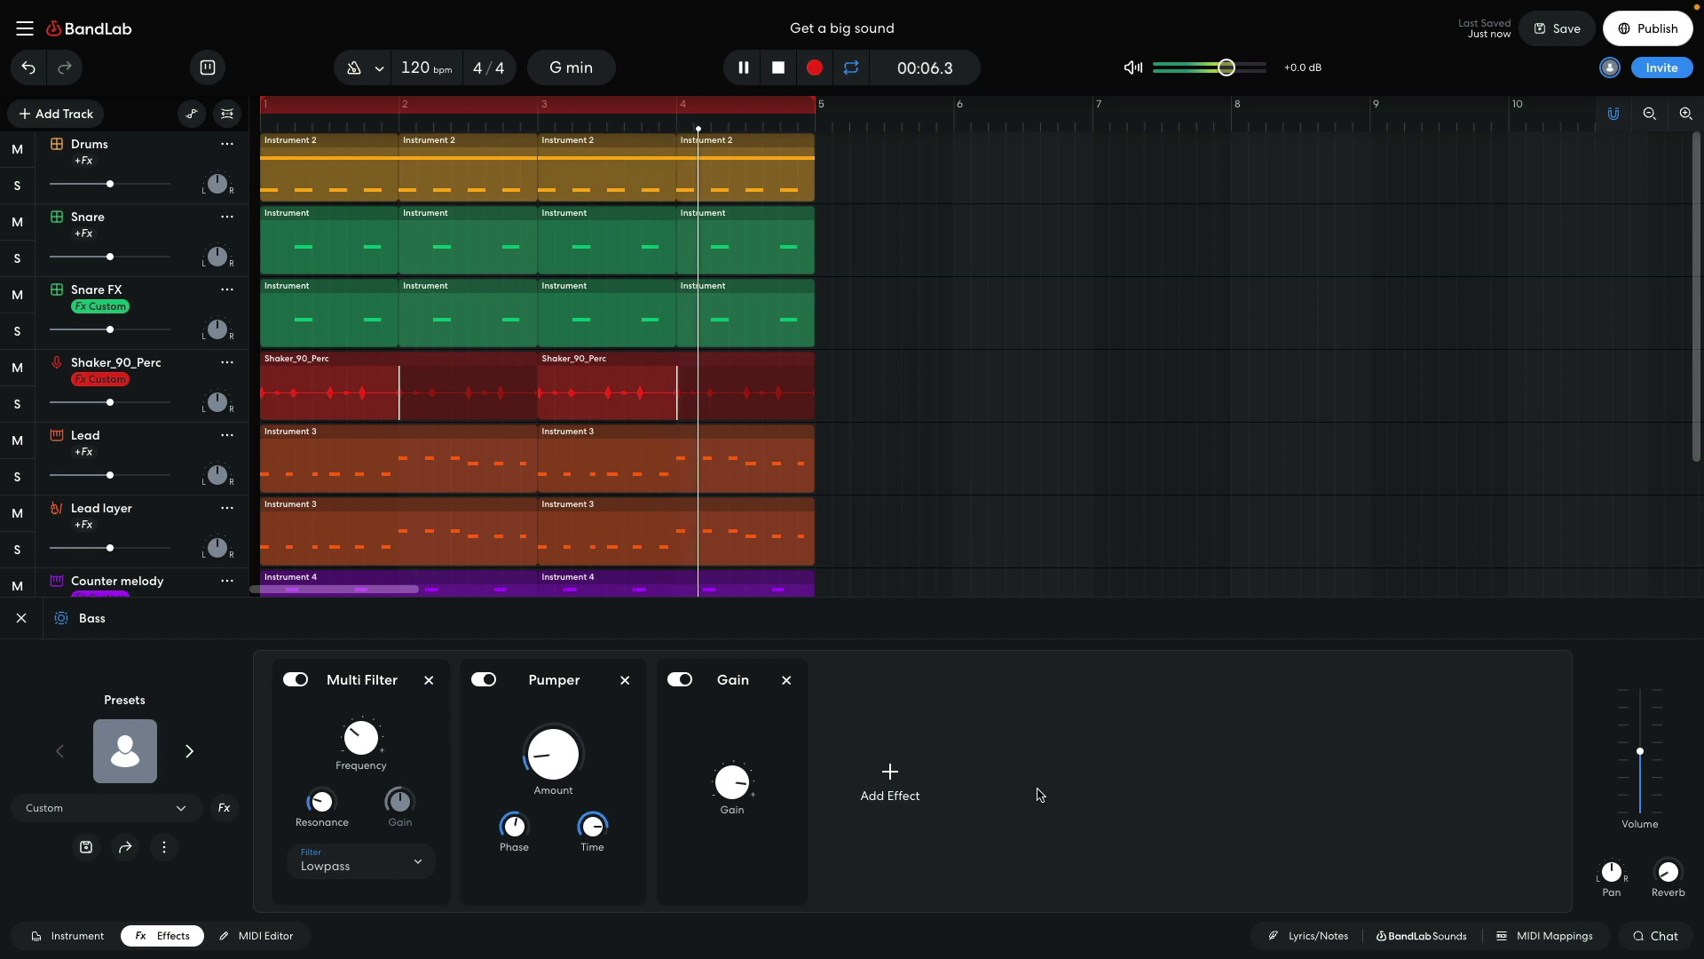
- Restart playback from the beginning and loop the w/FX section in bars 5–8
{"action": "key", "text": "space"}
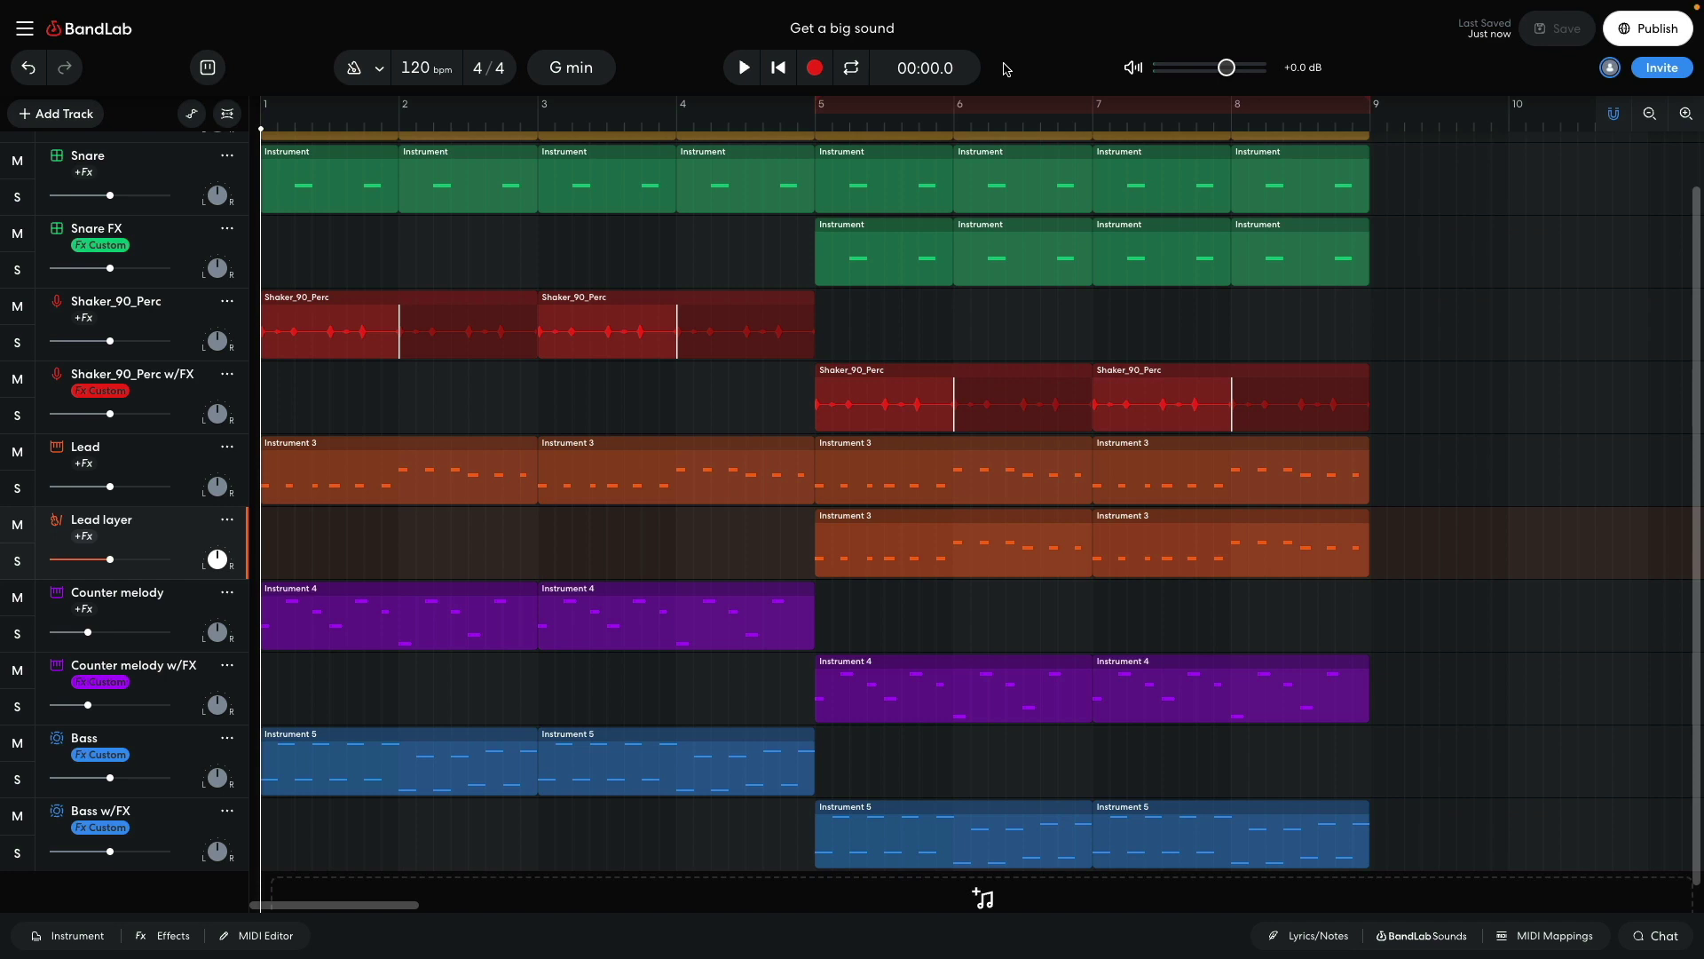
{"action": "key", "text": "space"}
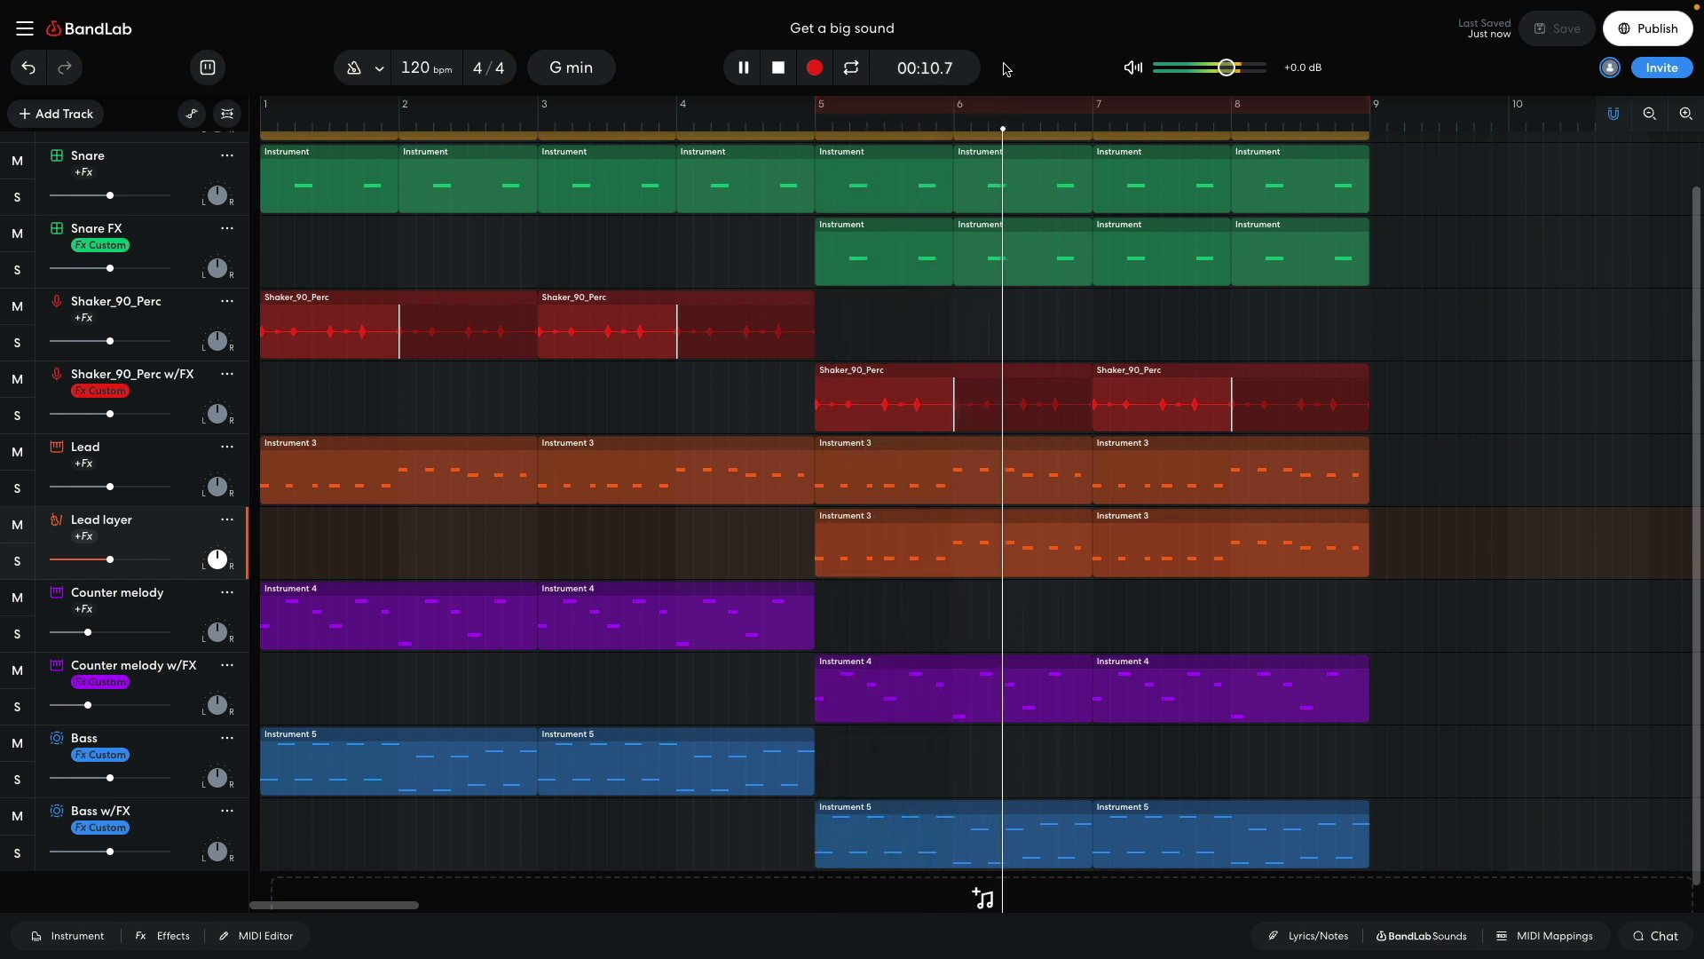
{"action": "left_click", "coordinate": [856, 70]}
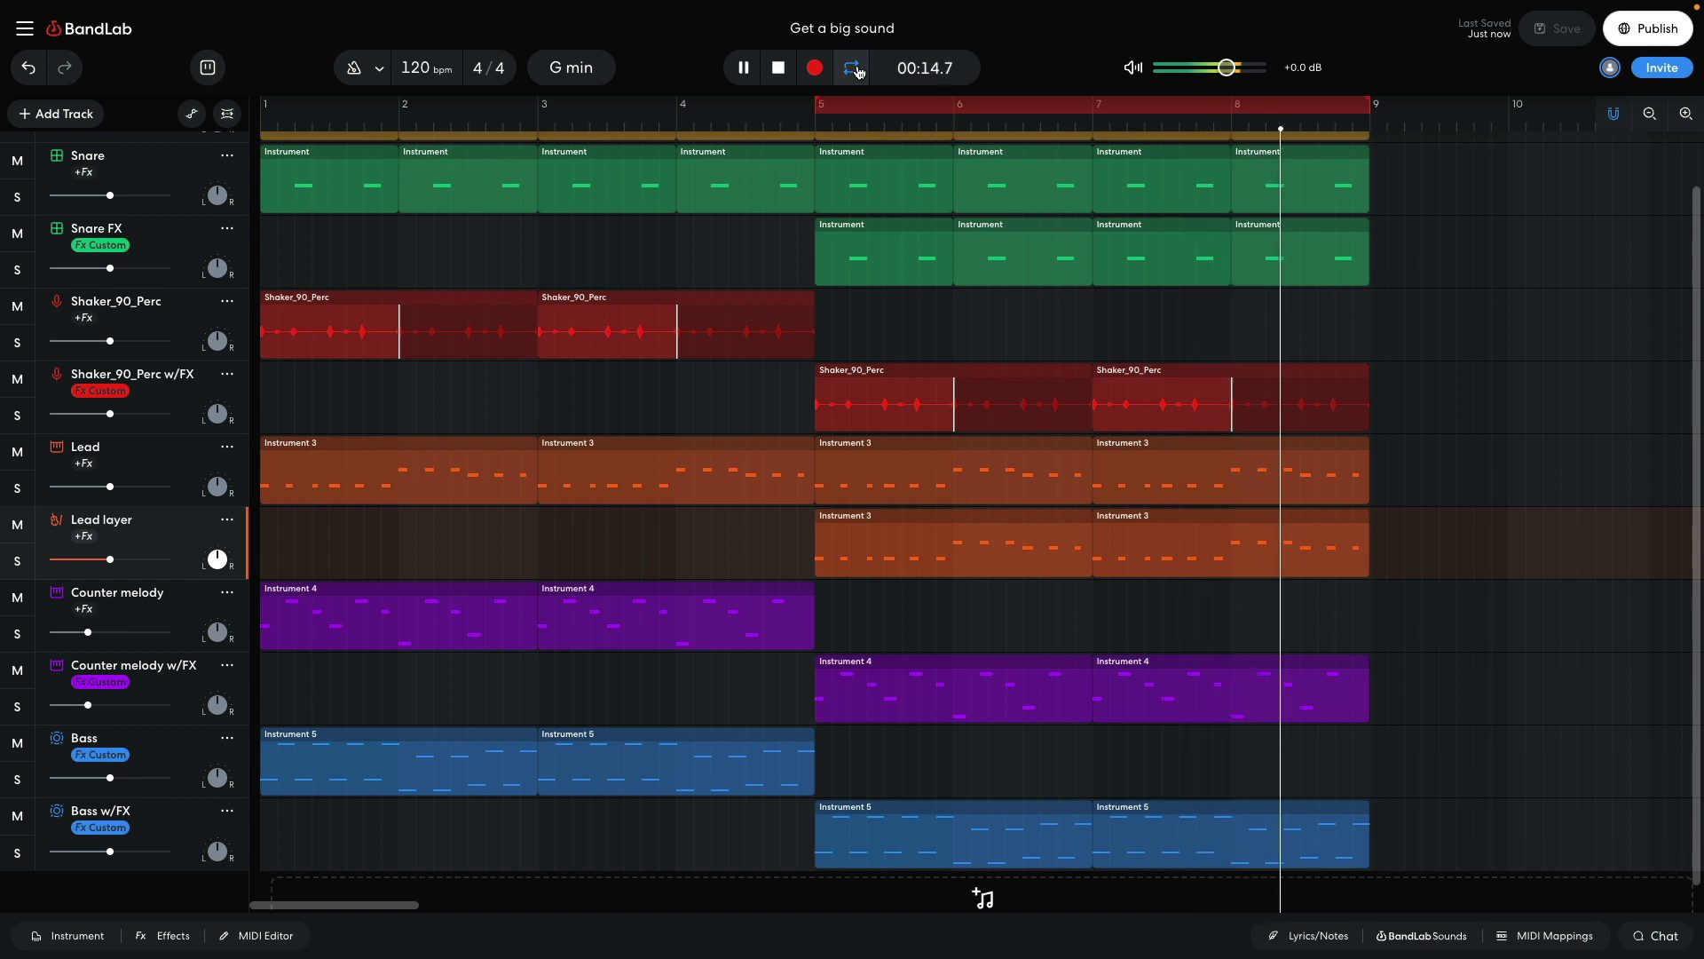